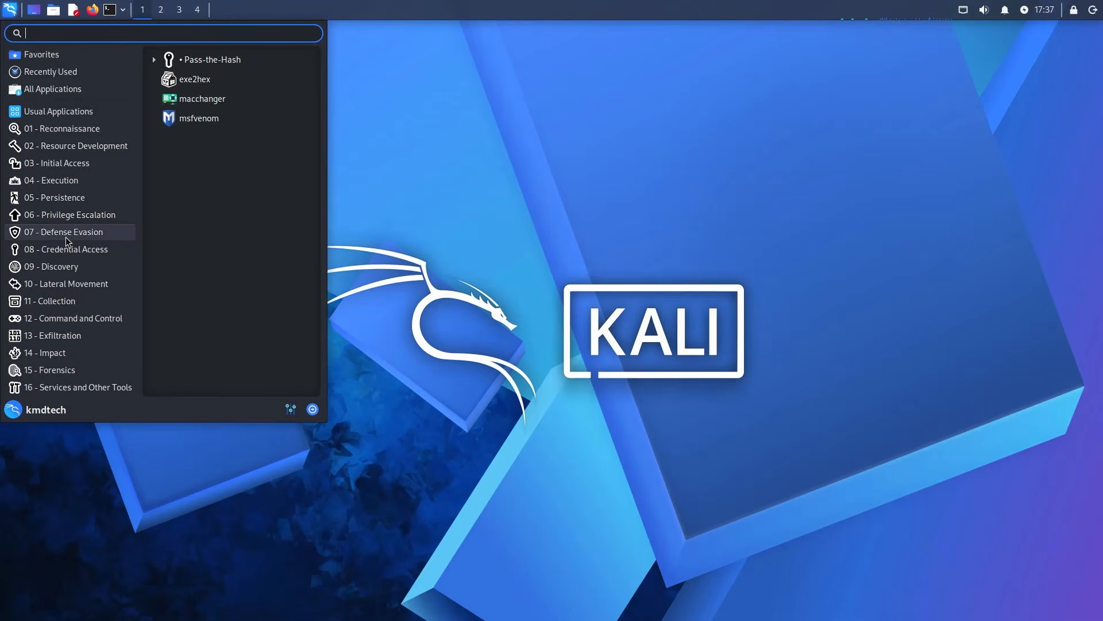
mouse_move(70, 266)
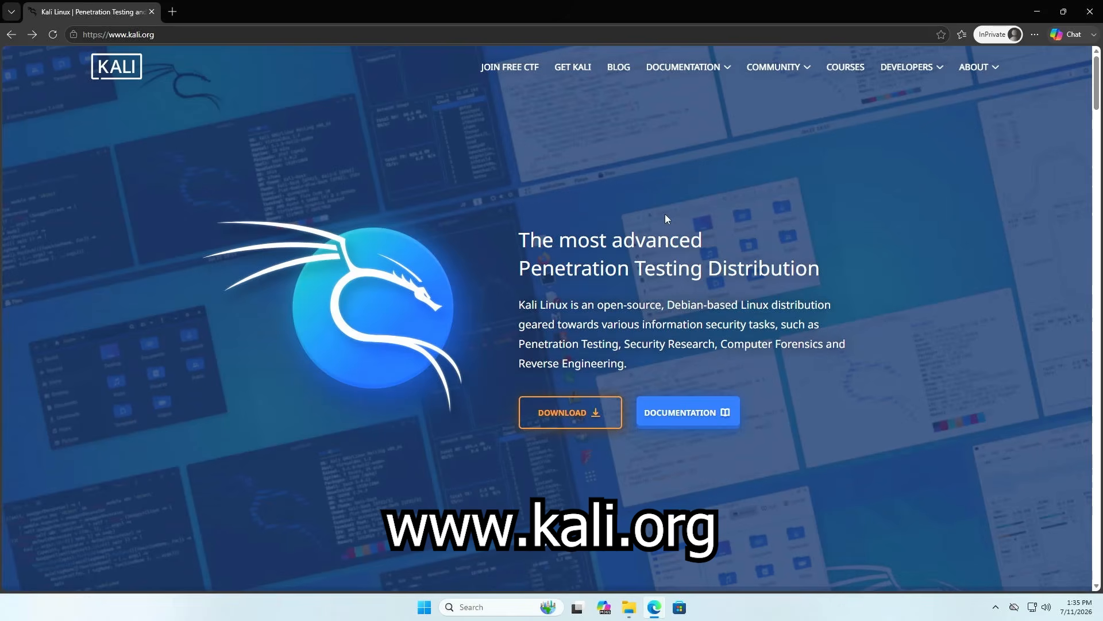
Go to the Kali Linux download page and show the x86_64 installer images.
click(564, 409)
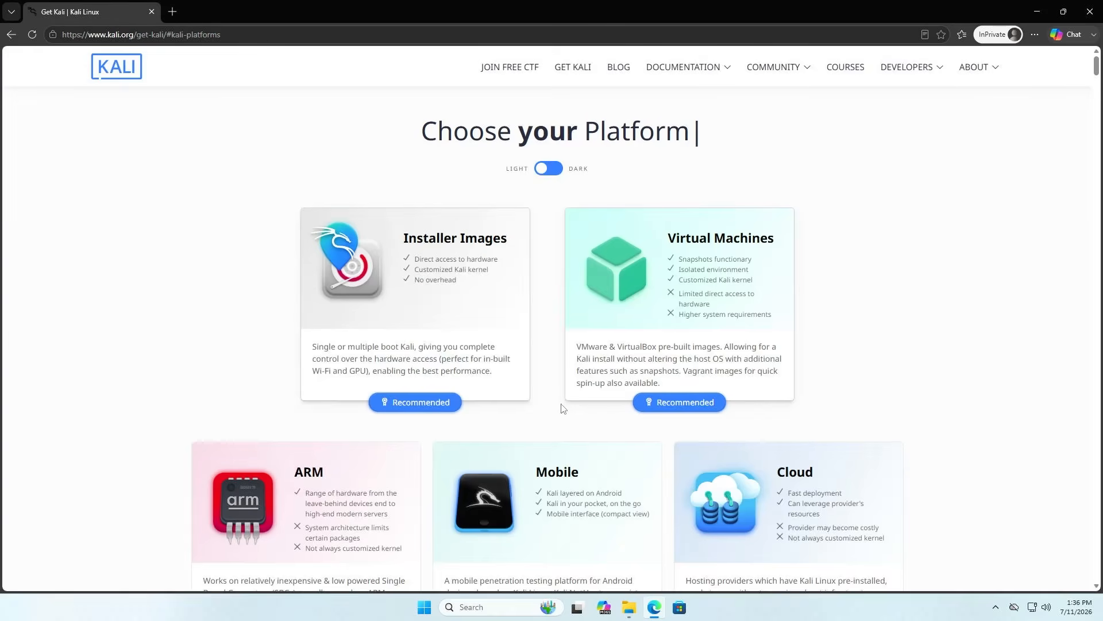
click(438, 399)
scroll(423, 358, down, 5)
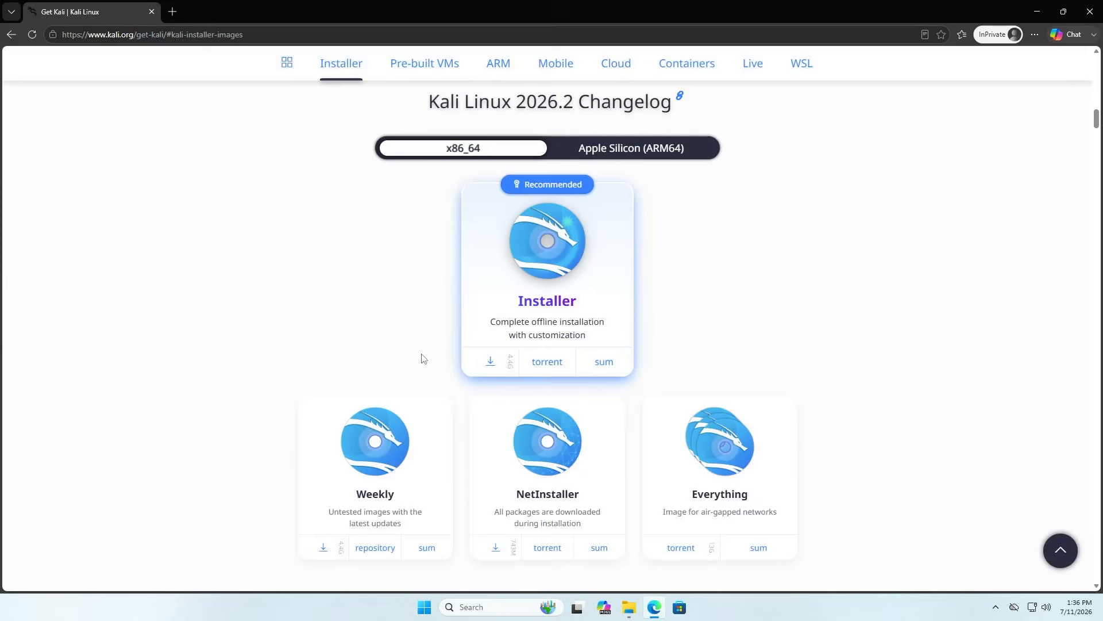
scroll(423, 359, down, 1)
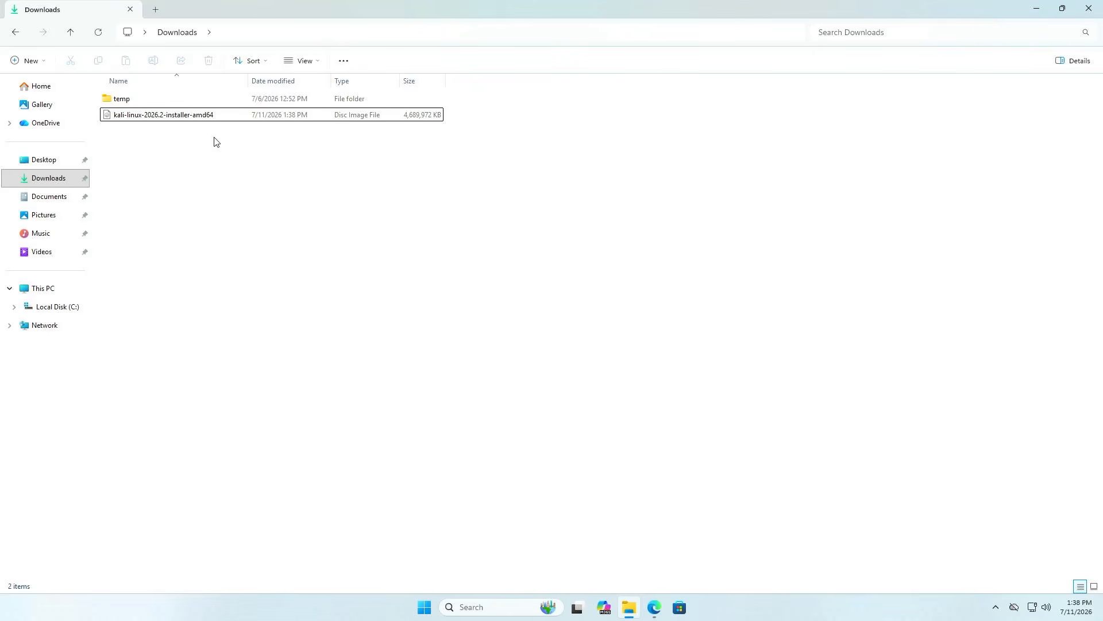
Mount the kali-linux-2026.2-installer-amd64 disc image from the Downloads folder, allowing the file to open.
click(198, 117)
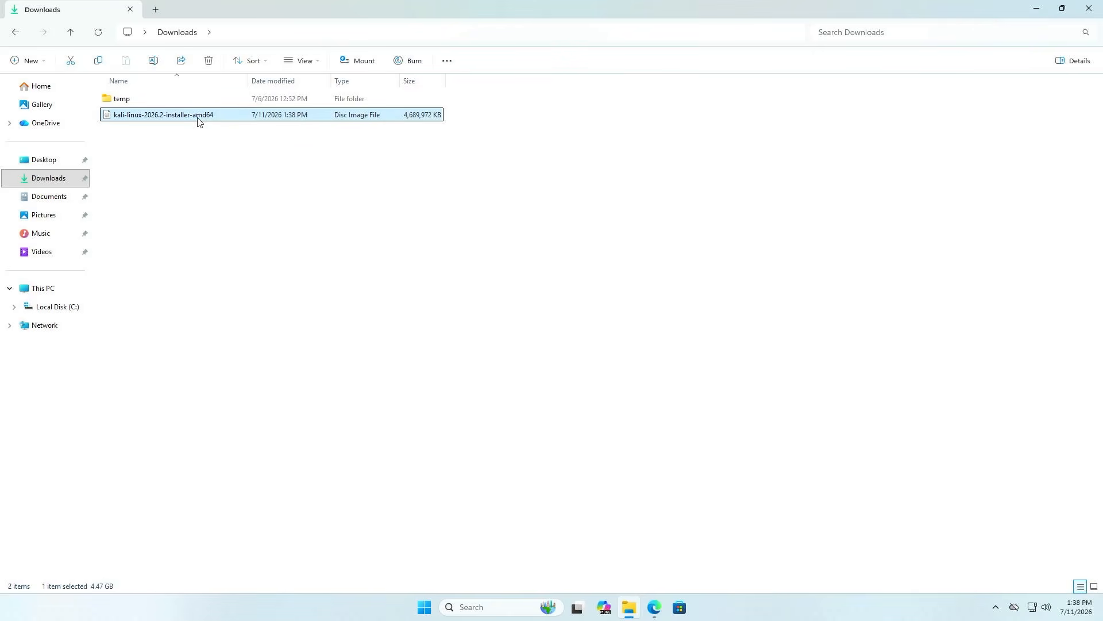
right_click(198, 117)
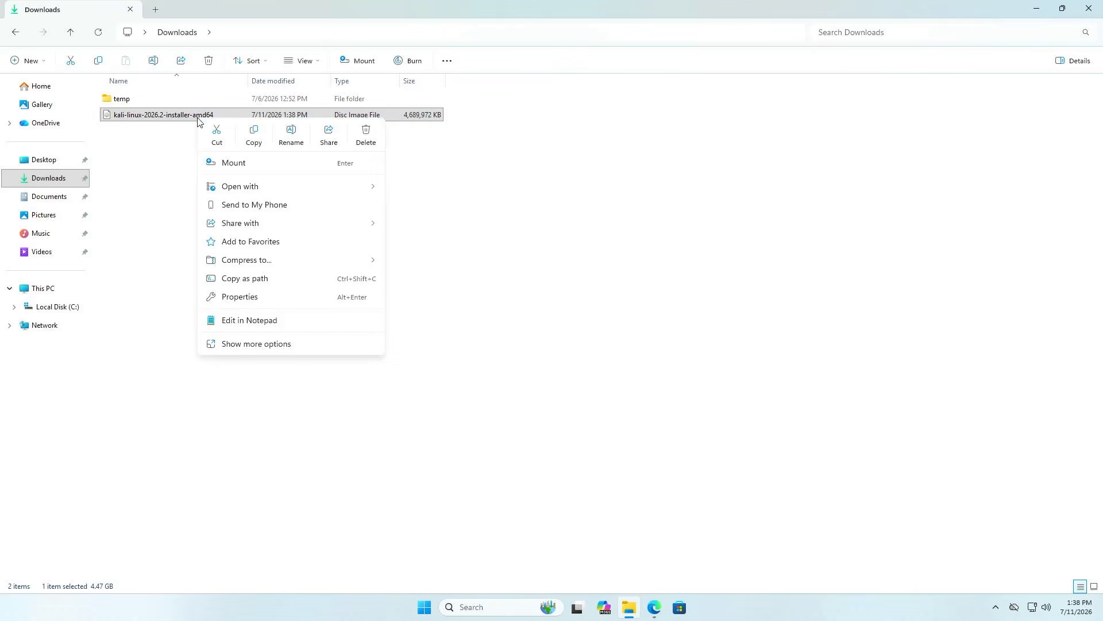
click(223, 163)
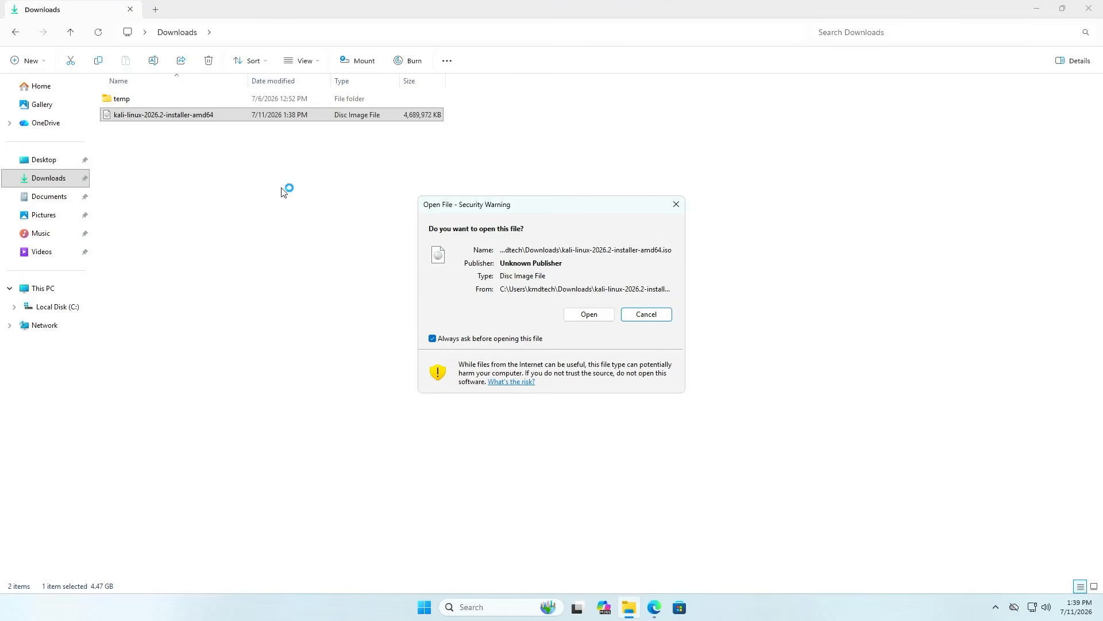
click(573, 313)
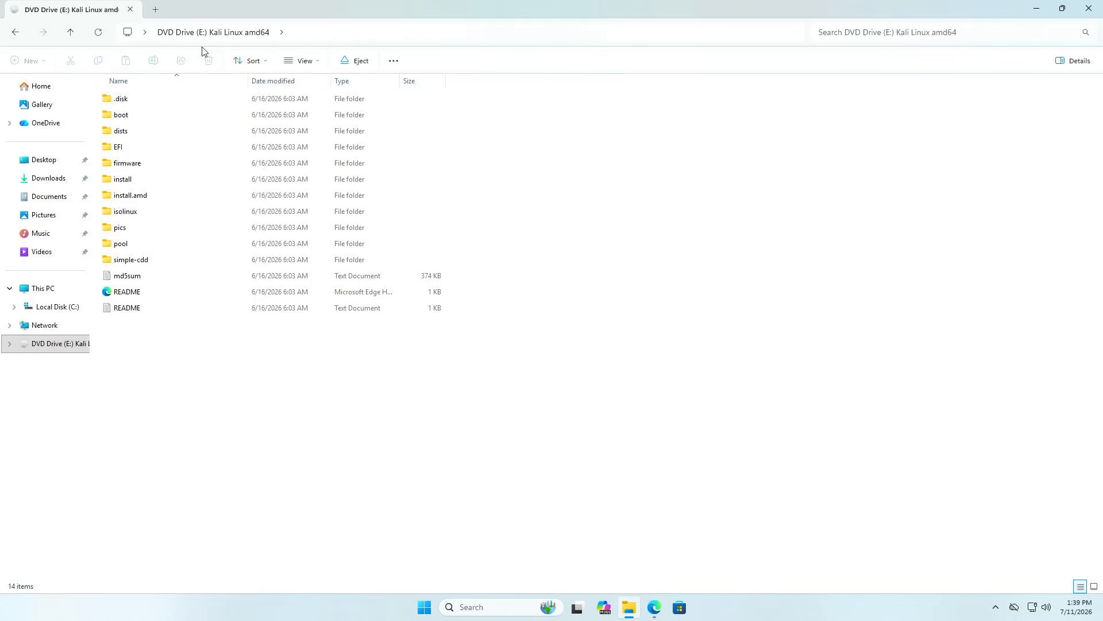
Open Disk Management and examine the partitions on Disk 0 and the mounted Kali Linux volume.
key(super)
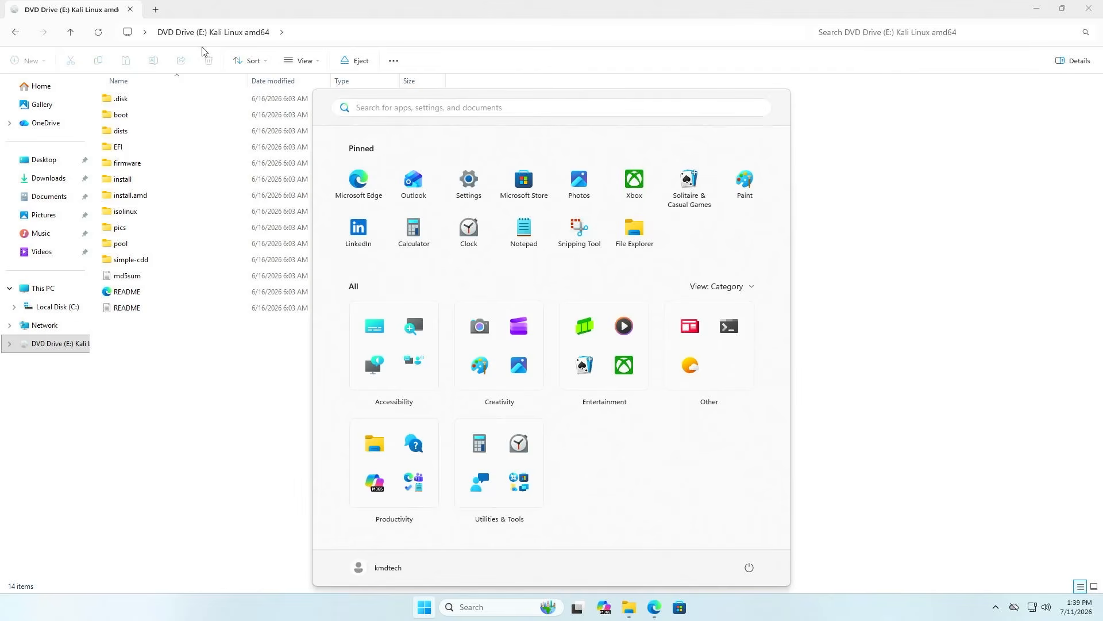
text(disk management)
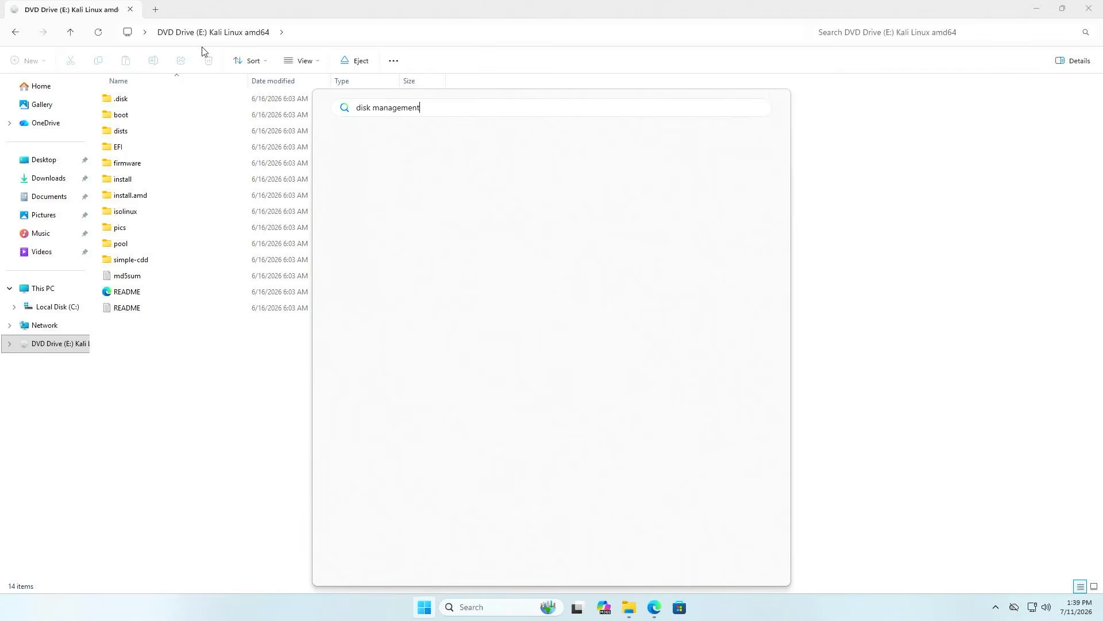
key(Return)
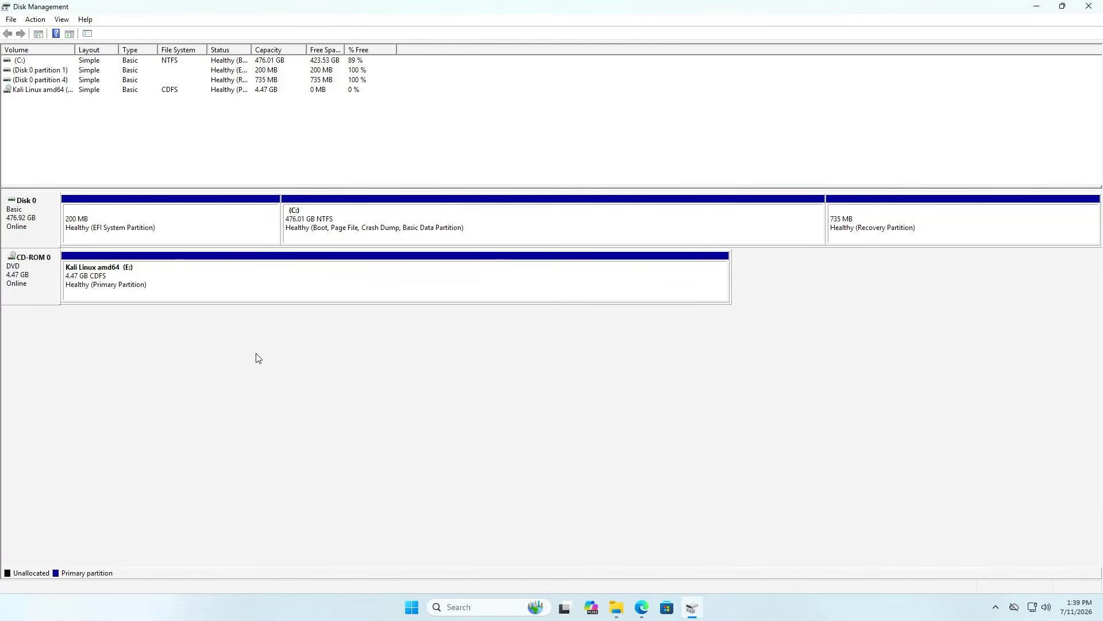
click(42, 232)
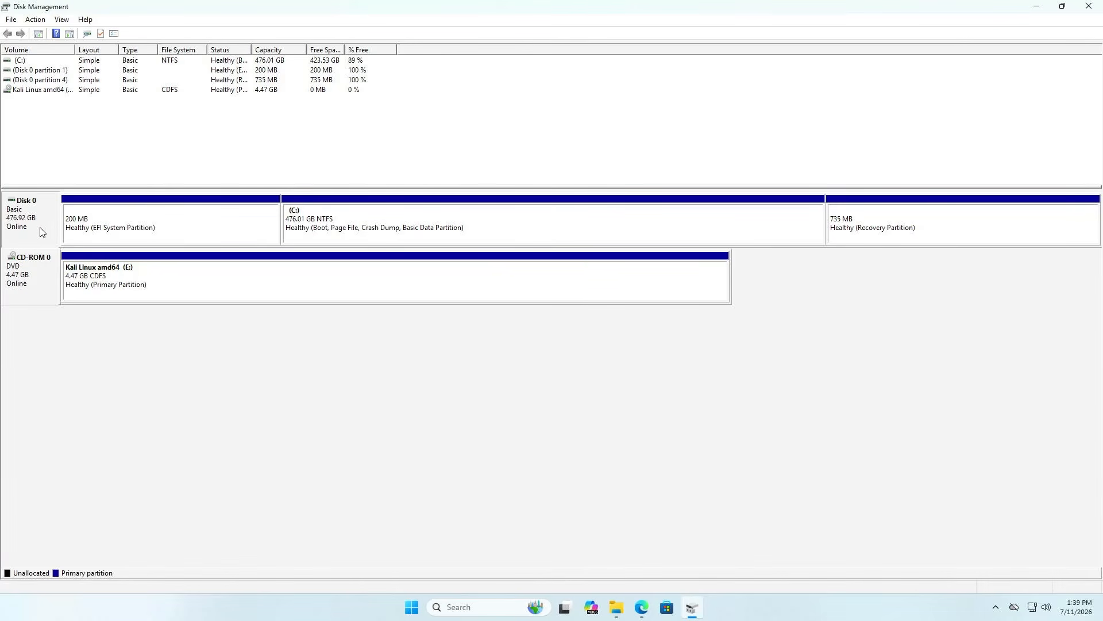
click(198, 239)
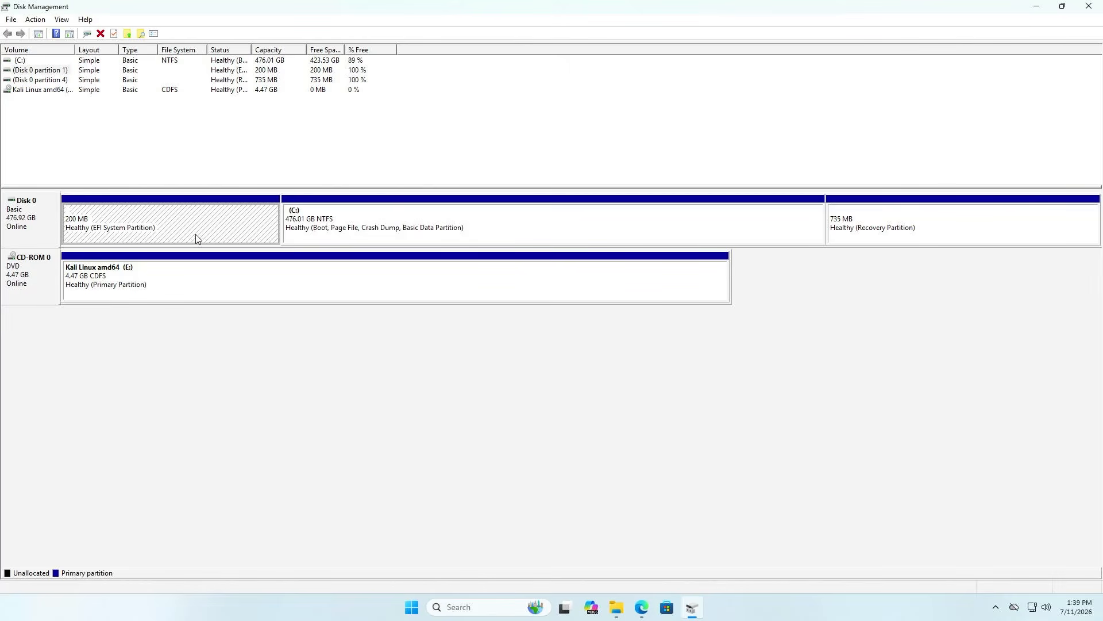
click(535, 240)
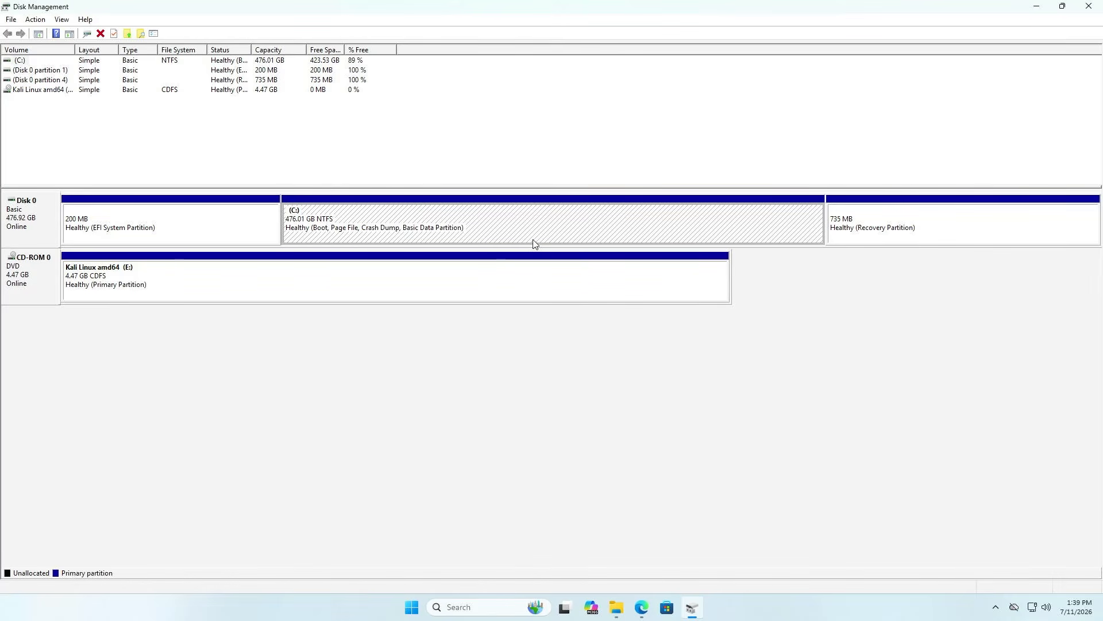
click(957, 234)
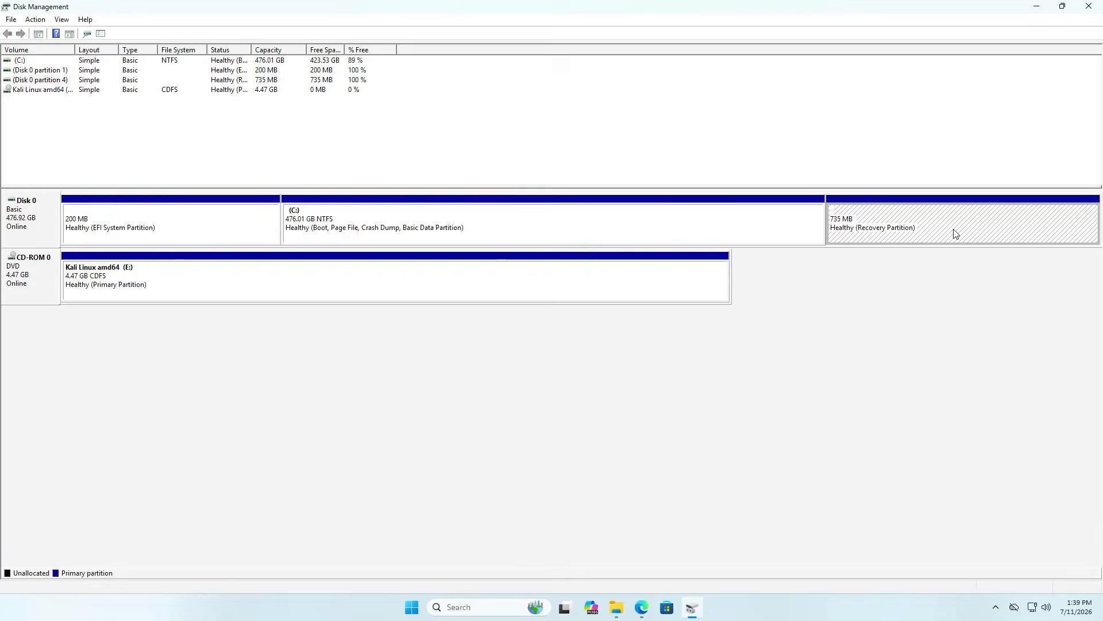
click(110, 286)
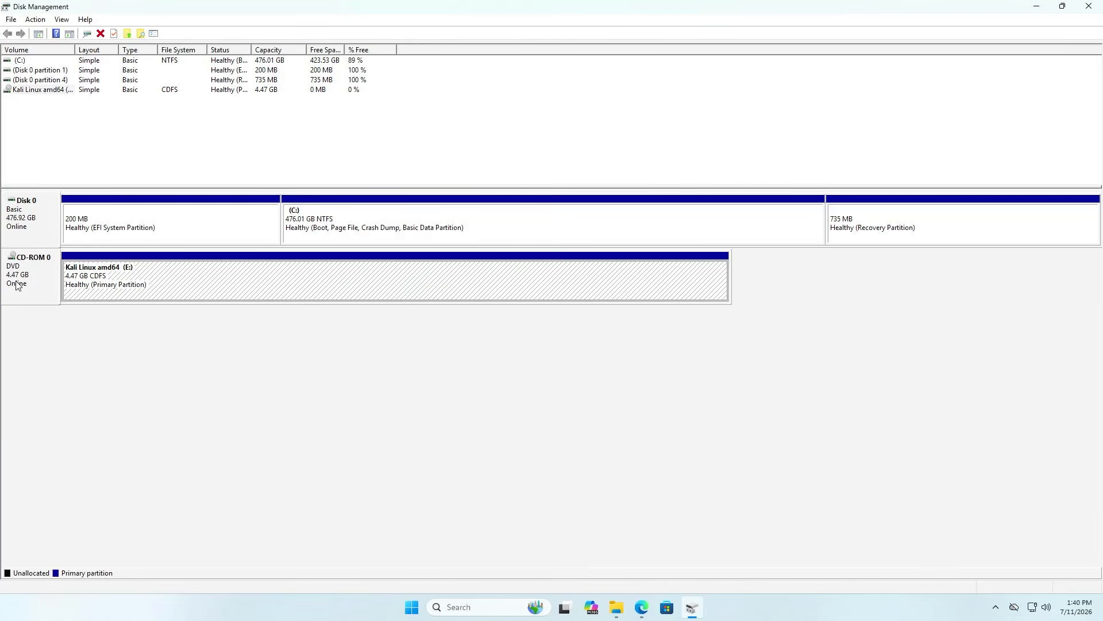
Shrink the C: volume on Disk 0 by 105000 MB.
click(538, 235)
right_click(539, 235)
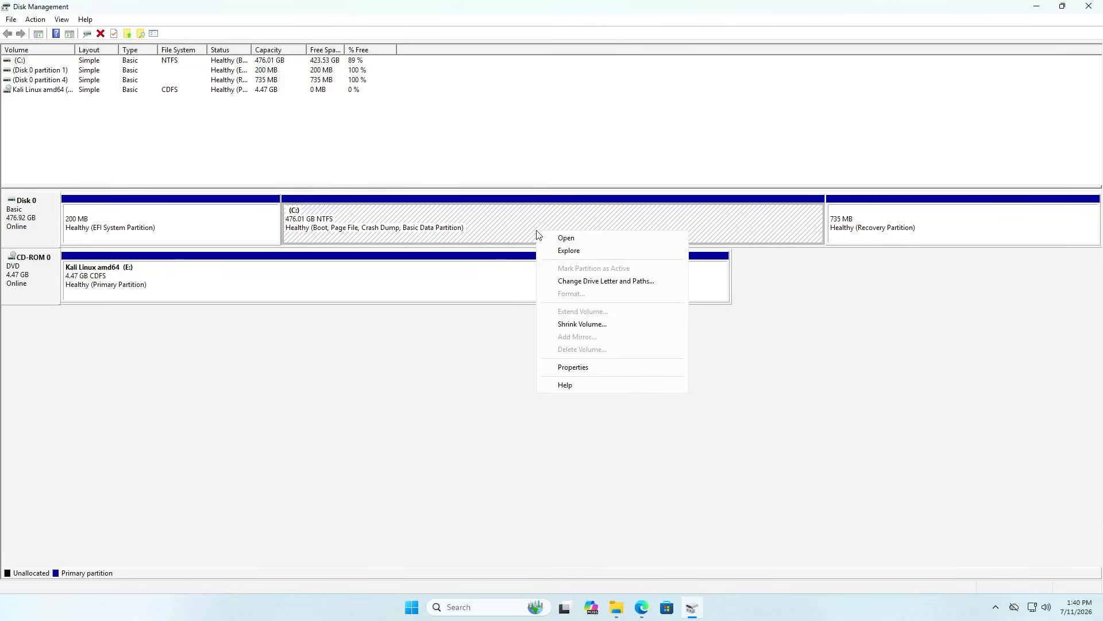
click(577, 325)
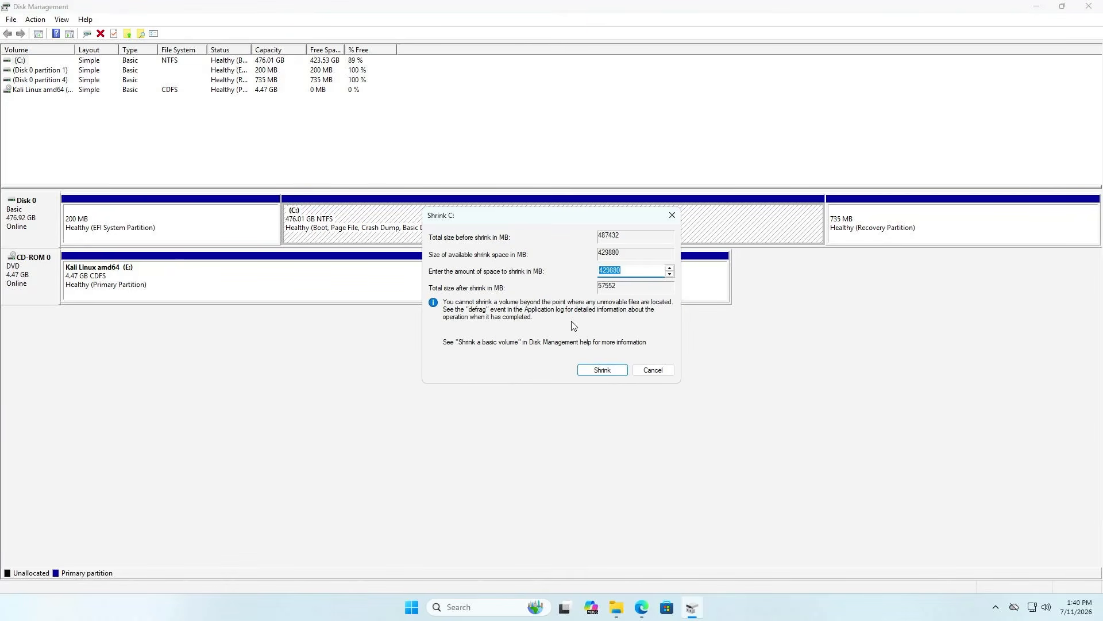
text(105000)
click(586, 372)
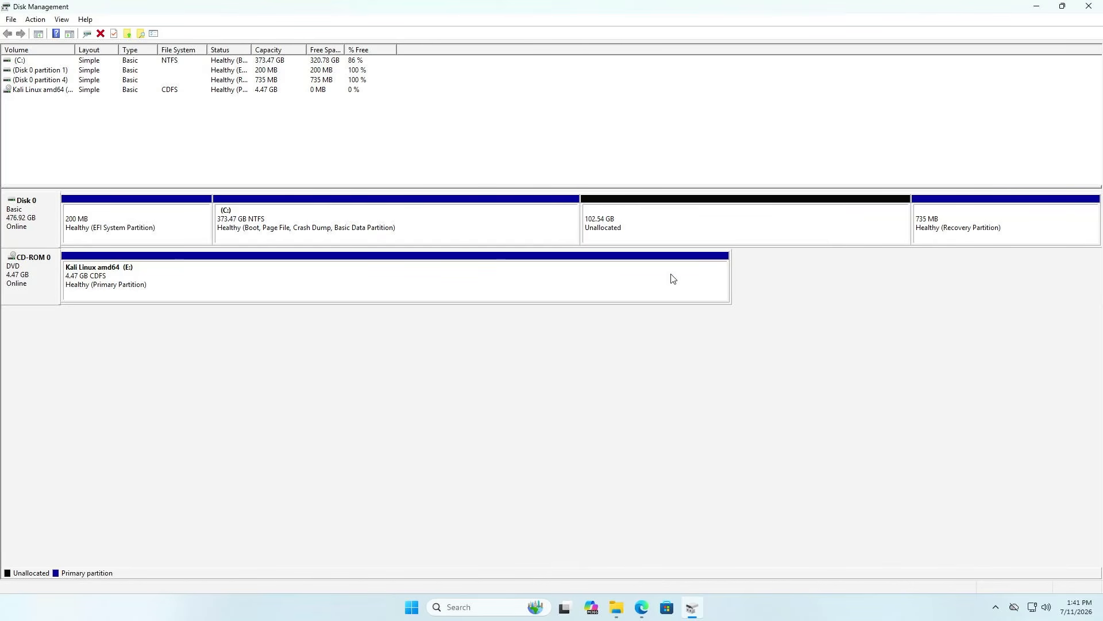
Create a 100000 MB simple volume in the unallocated space with drive letter D, NTFS quick format and the label Placeholder.
right_click(680, 239)
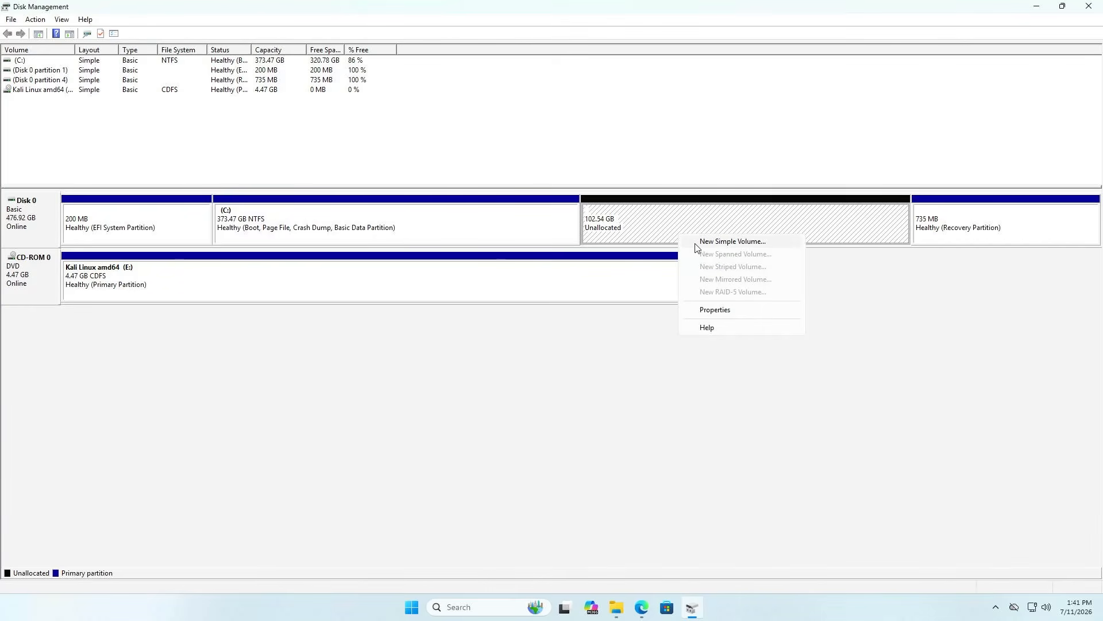
click(698, 244)
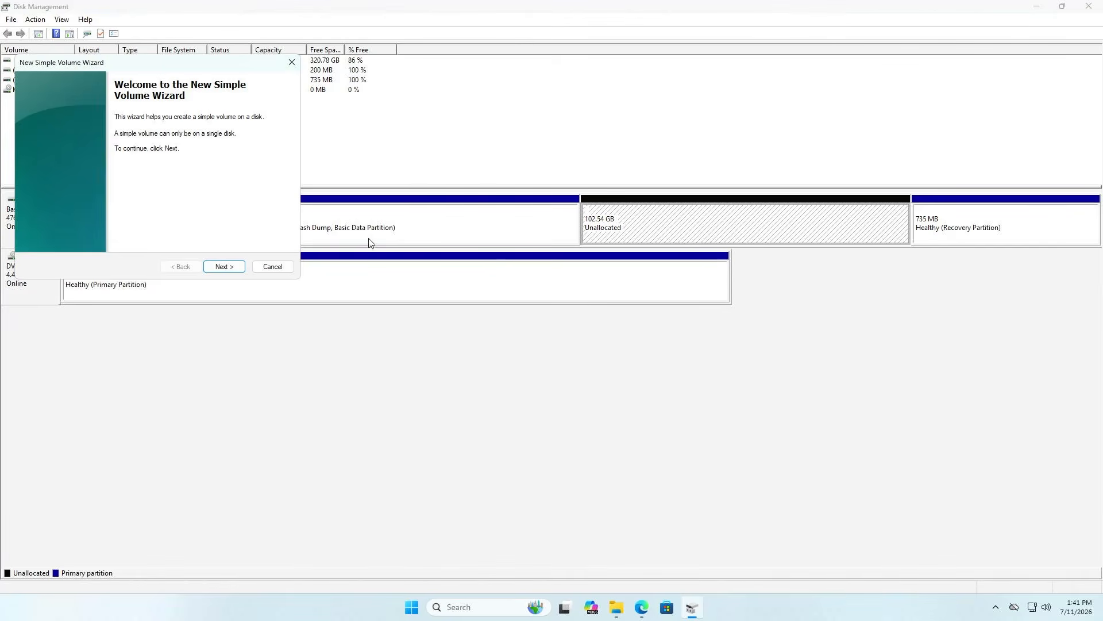
click(244, 268)
text(100000)
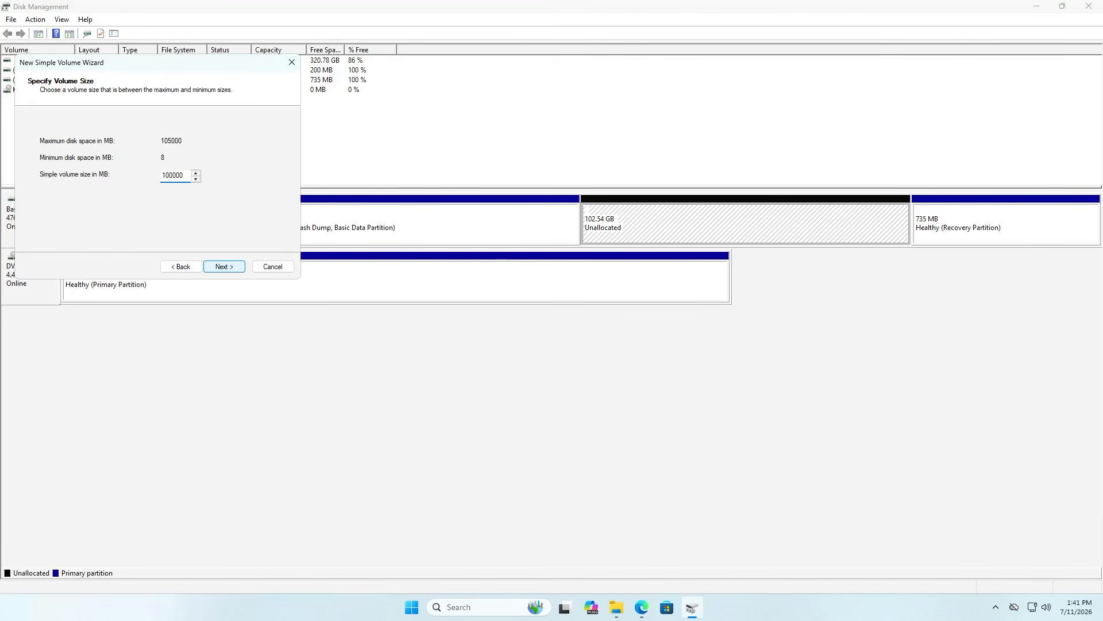
click(245, 270)
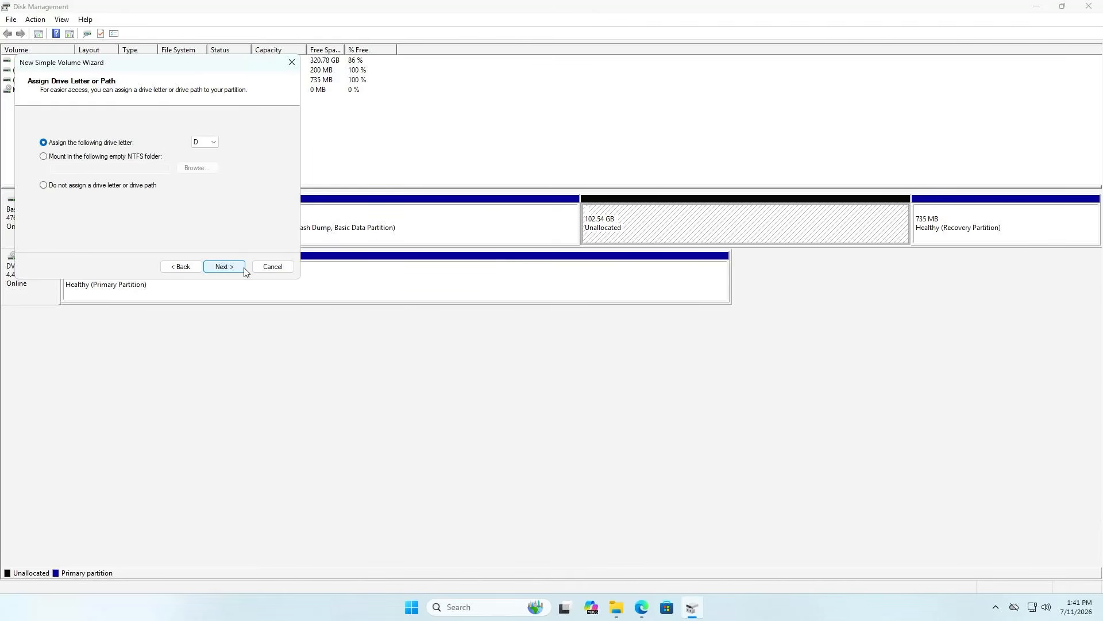
click(246, 270)
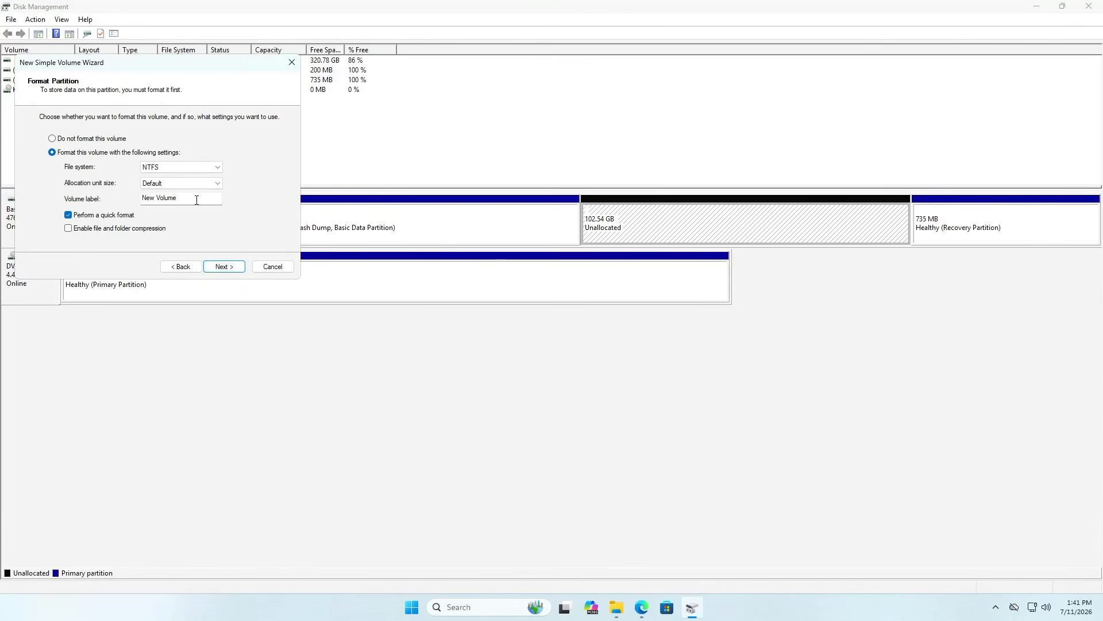
drag(197, 198, 114, 189)
text(Placeholder)
click(212, 268)
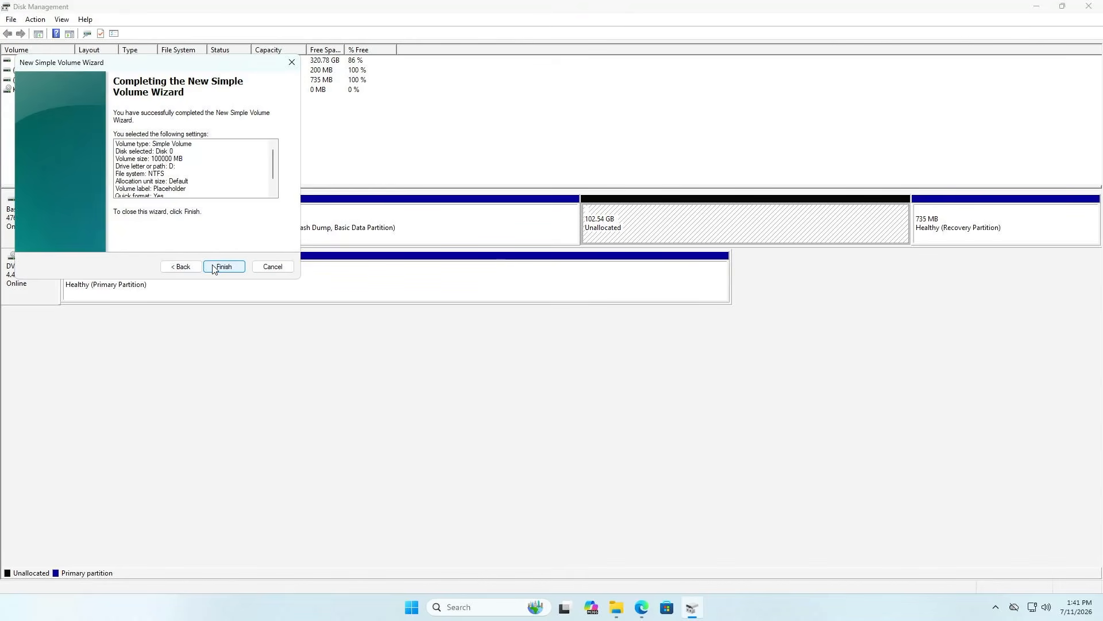
click(224, 267)
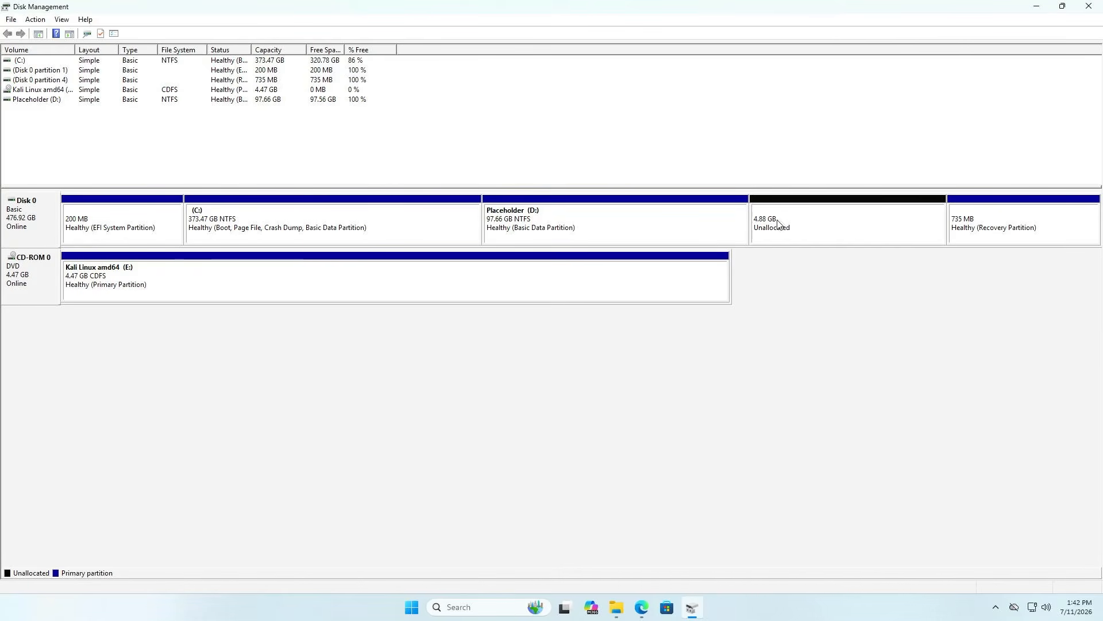
Create a 5000 MB simple volume in the remaining unallocated space with drive letter F, FAT32 quick format and the label ISO.
click(837, 226)
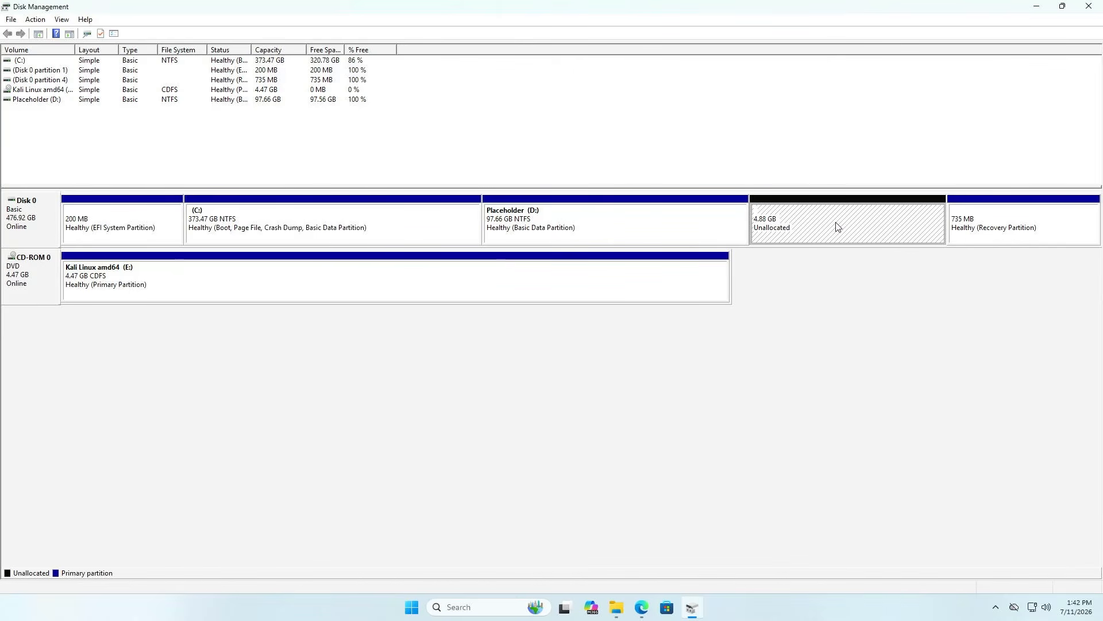
right_click(837, 226)
click(856, 231)
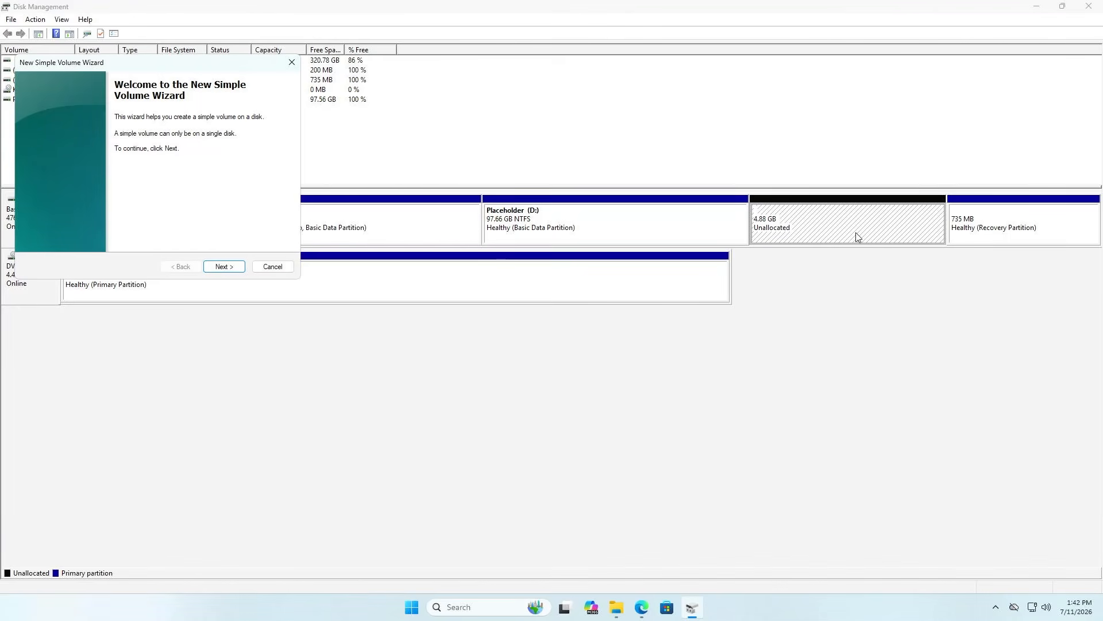
click(224, 268)
click(225, 268)
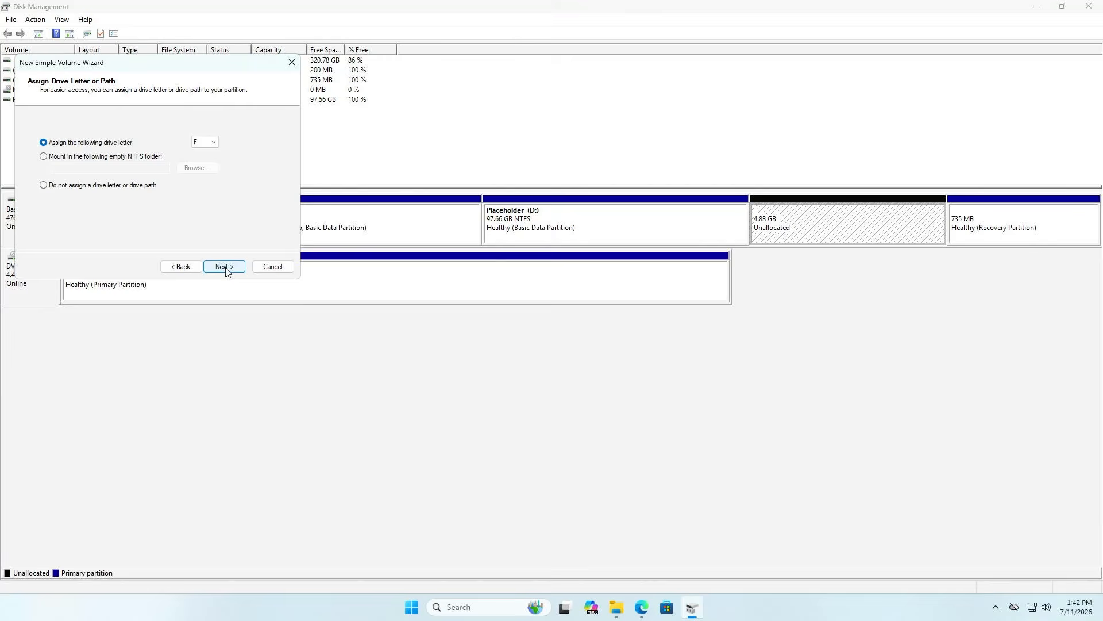
click(224, 268)
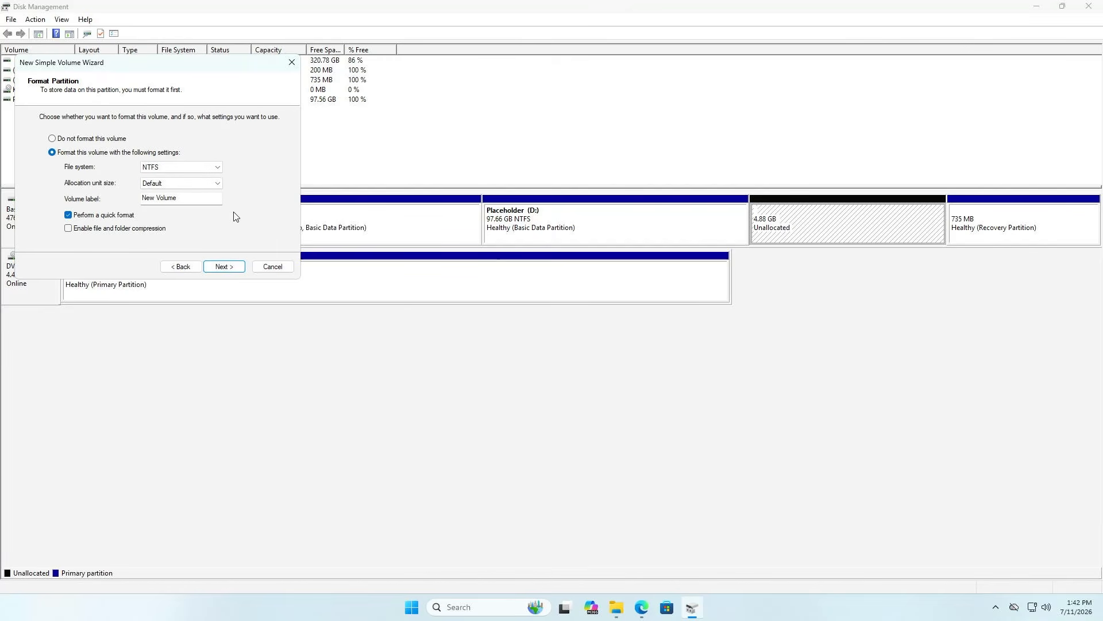
click(204, 170)
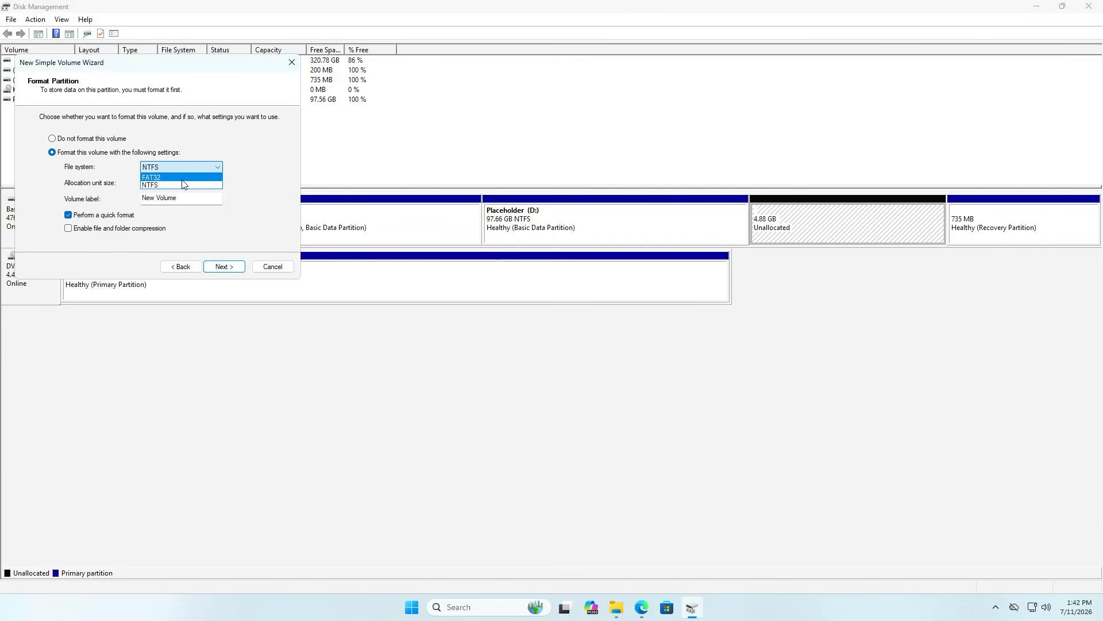
click(181, 177)
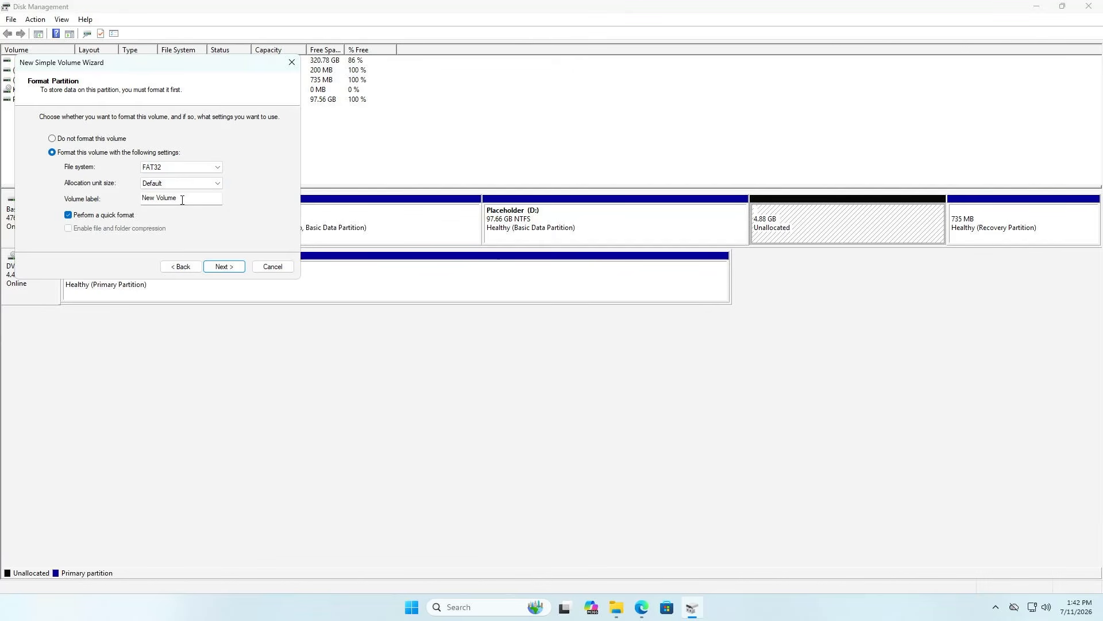
click(182, 200)
key(ctrl+a)
text(ISO)
click(217, 269)
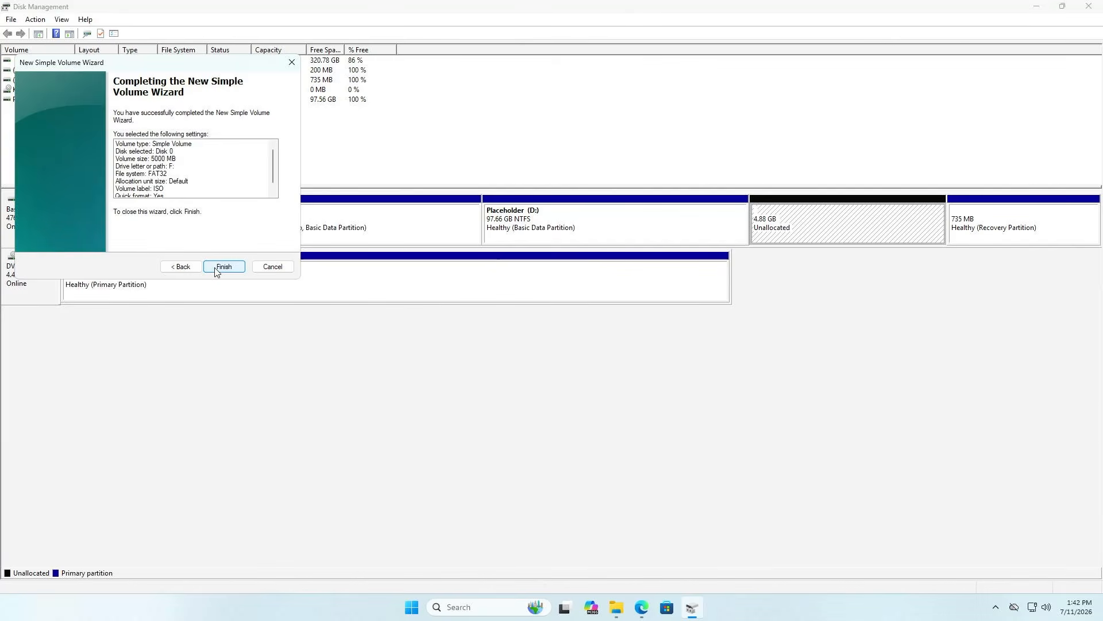
click(217, 267)
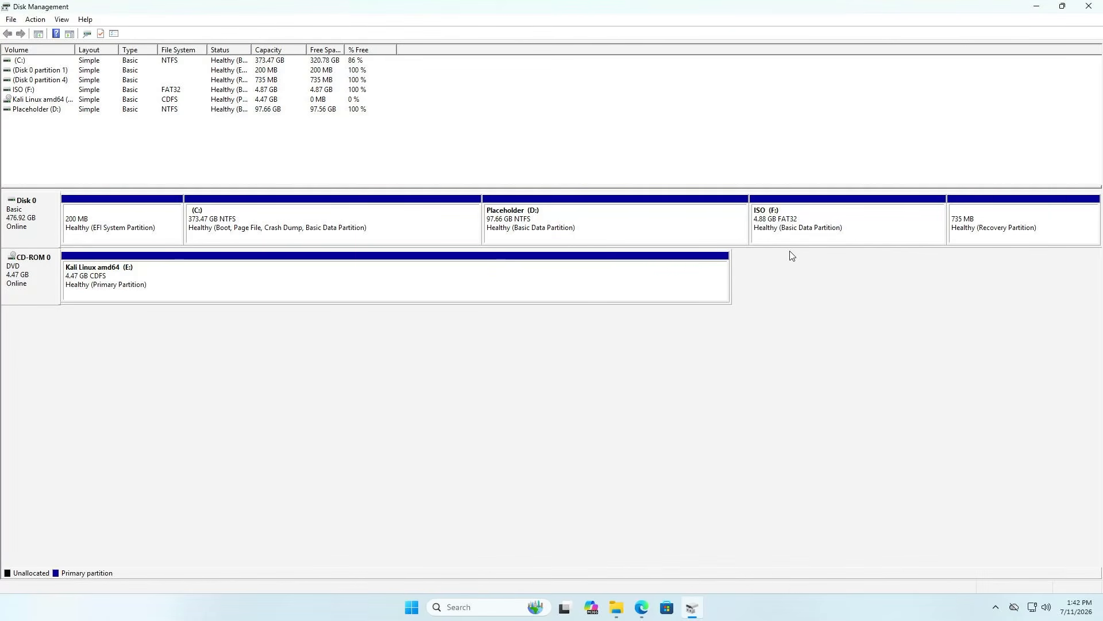
Copy all files and folders from the Kali Linux DVD drive (E:) to the ISO (F:) volume.
mouse_move(618, 609)
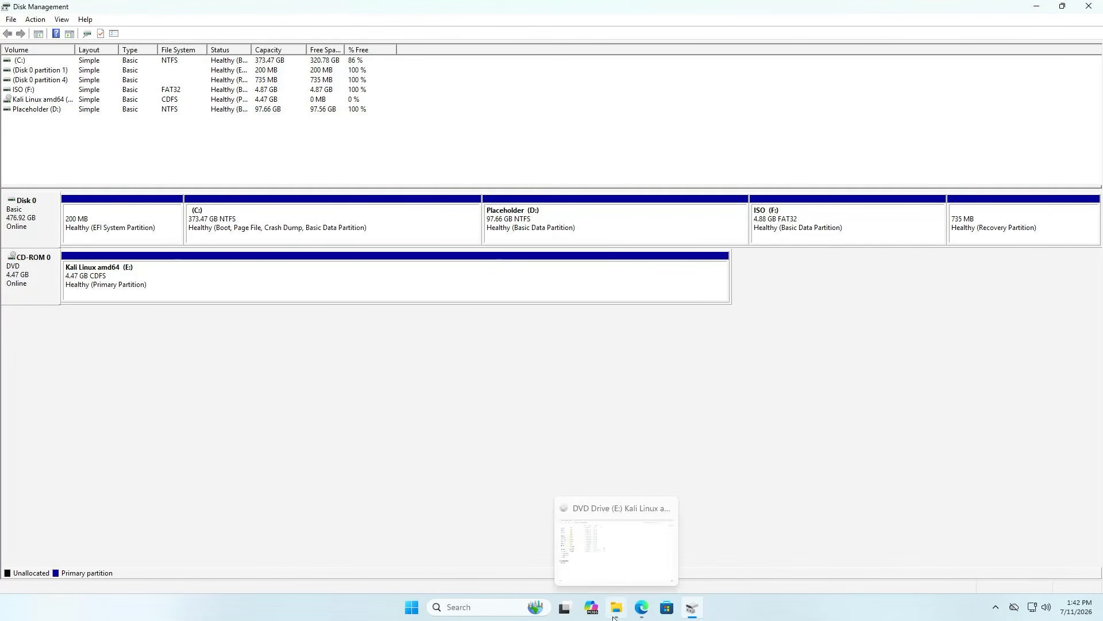
click(598, 506)
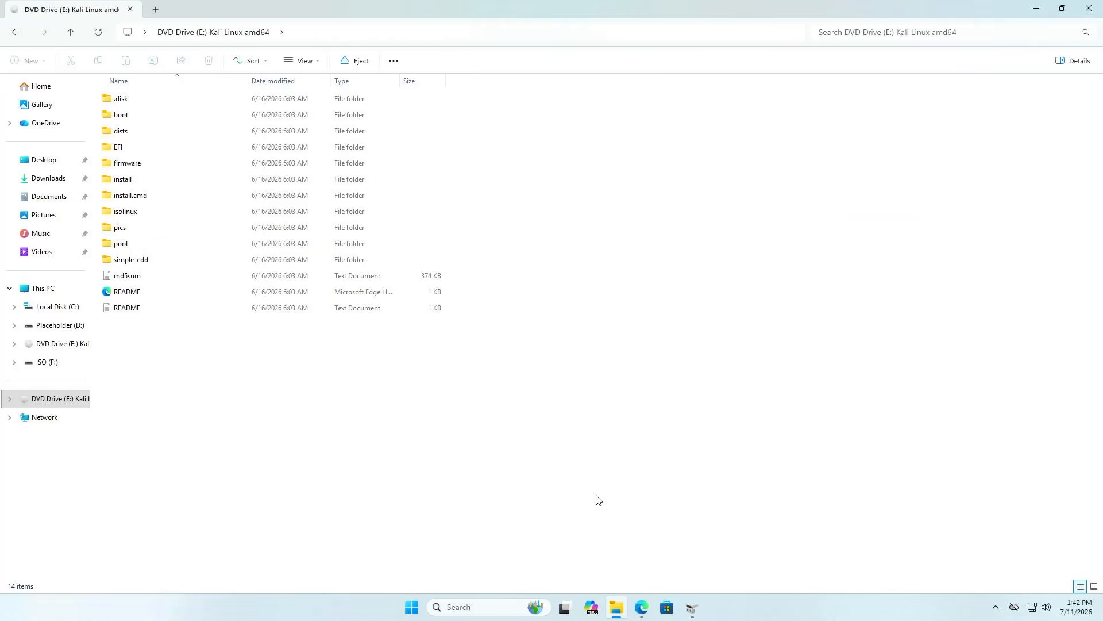
key(ctrl+a)
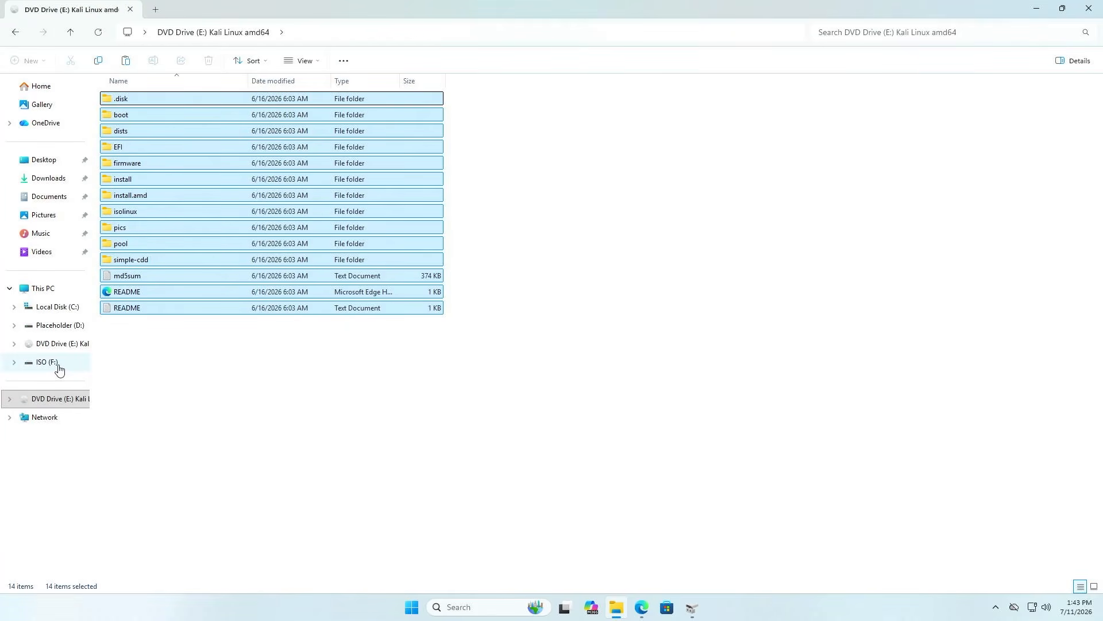
click(47, 362)
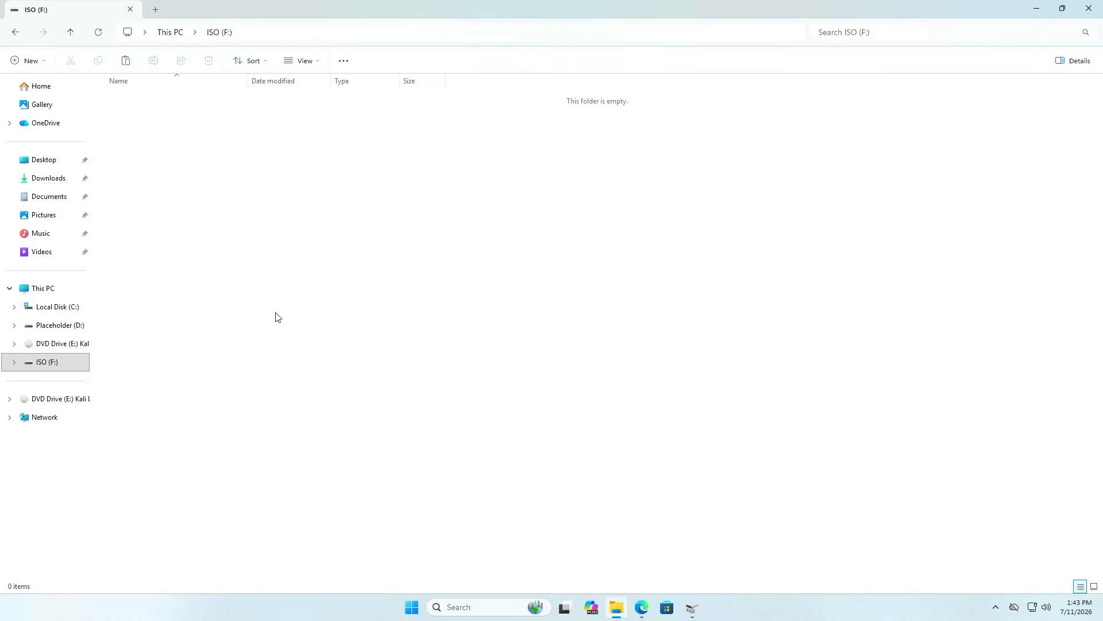
key(ctrl+v)
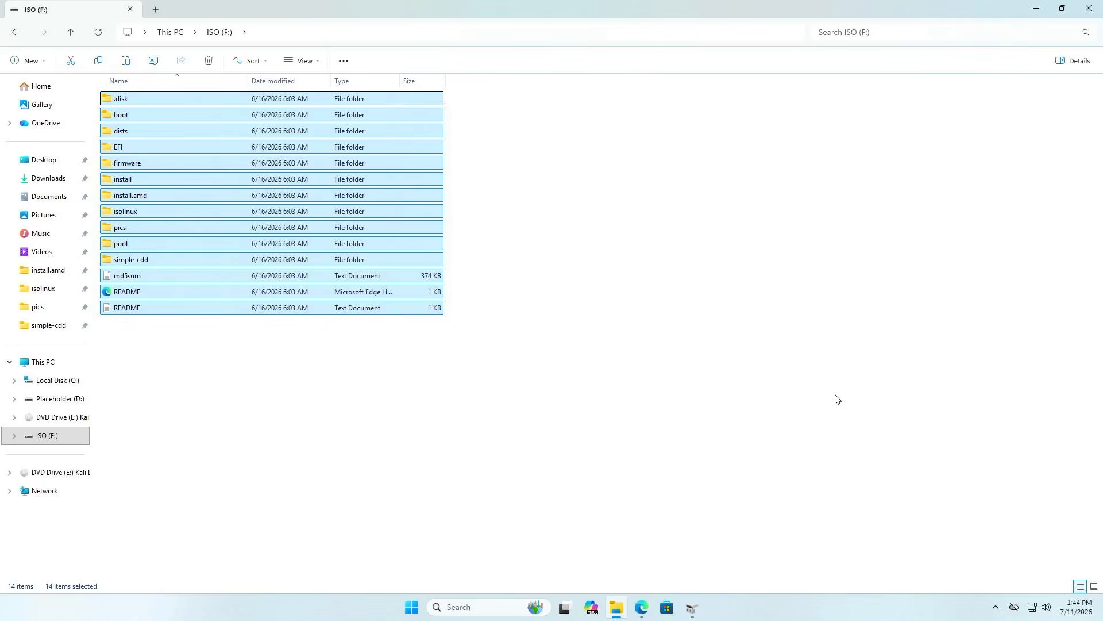
Restart the PC into the firmware setup and select UEFI OS (P0: Patriot P210 512GB) as the boot override.
click(696, 611)
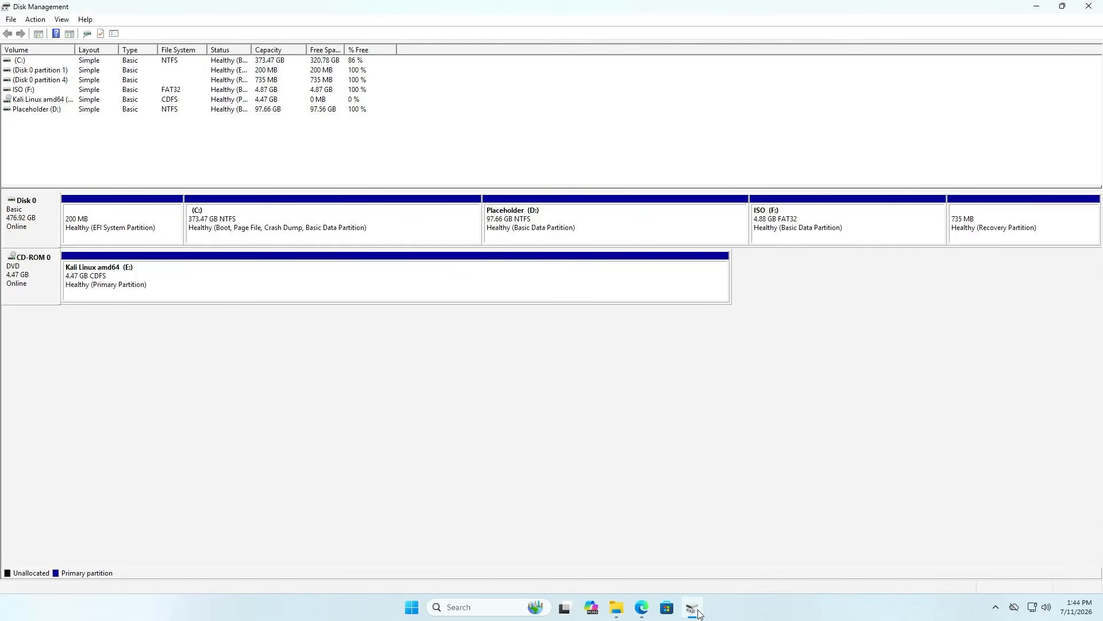
click(860, 238)
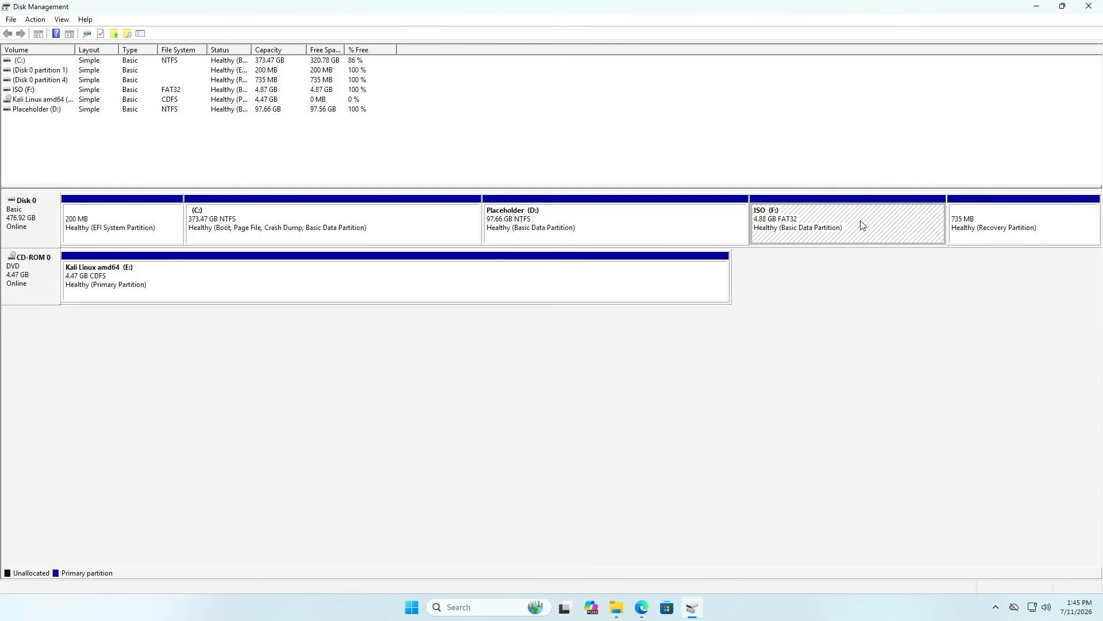
right_click(412, 607)
mouse_move(437, 557)
click(492, 560)
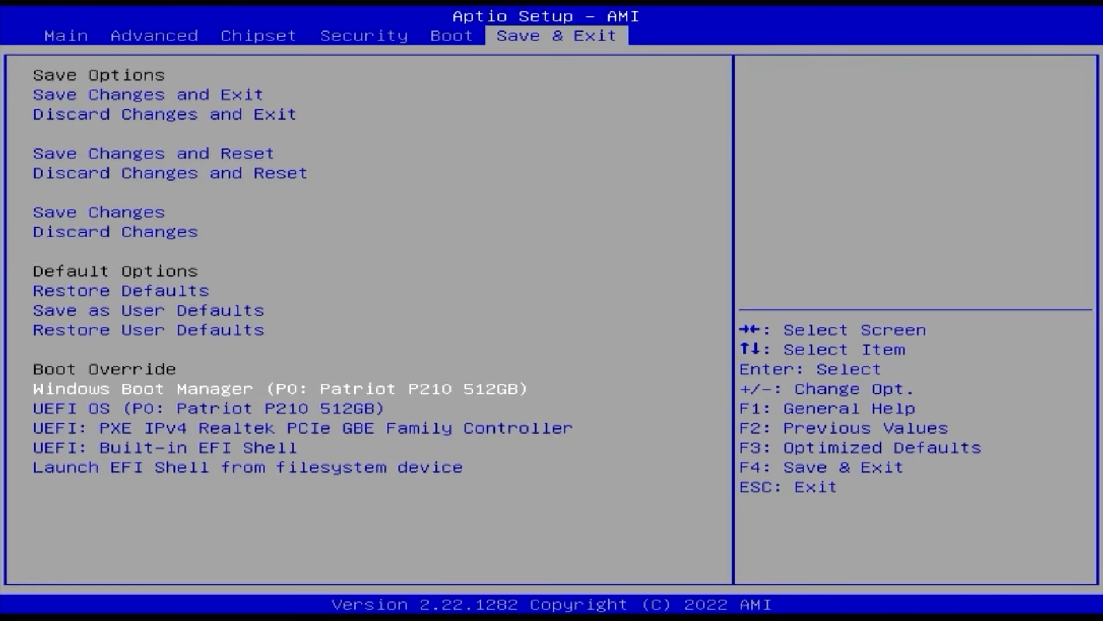
key(Down)
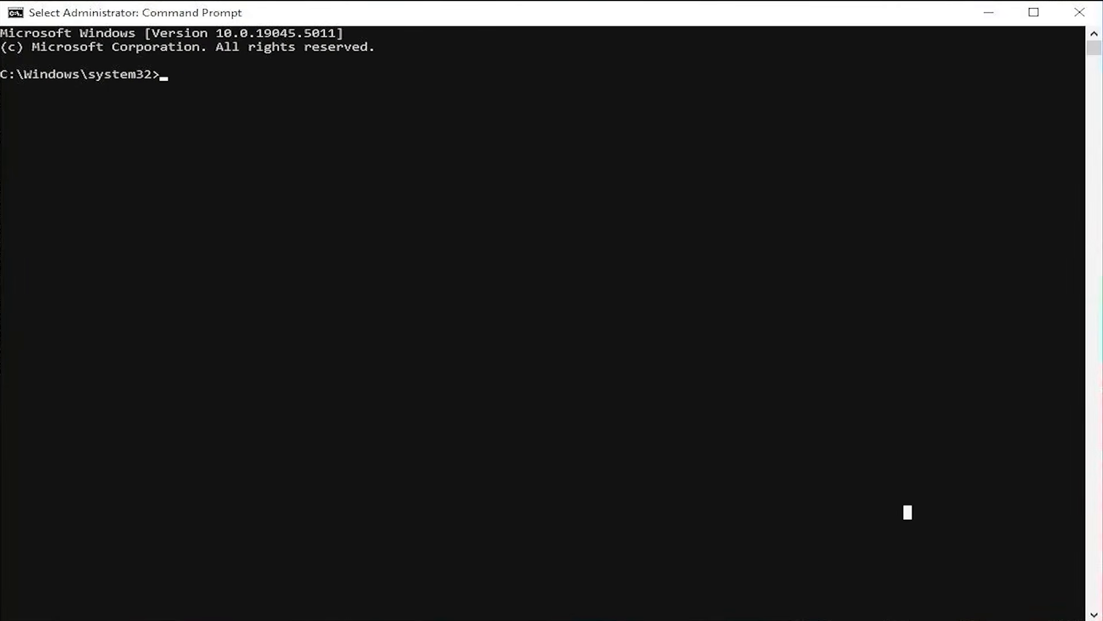
List the firmware boot entries in the administrator Command Prompt with bcdedit /enum firmware.
text(bcdedit)
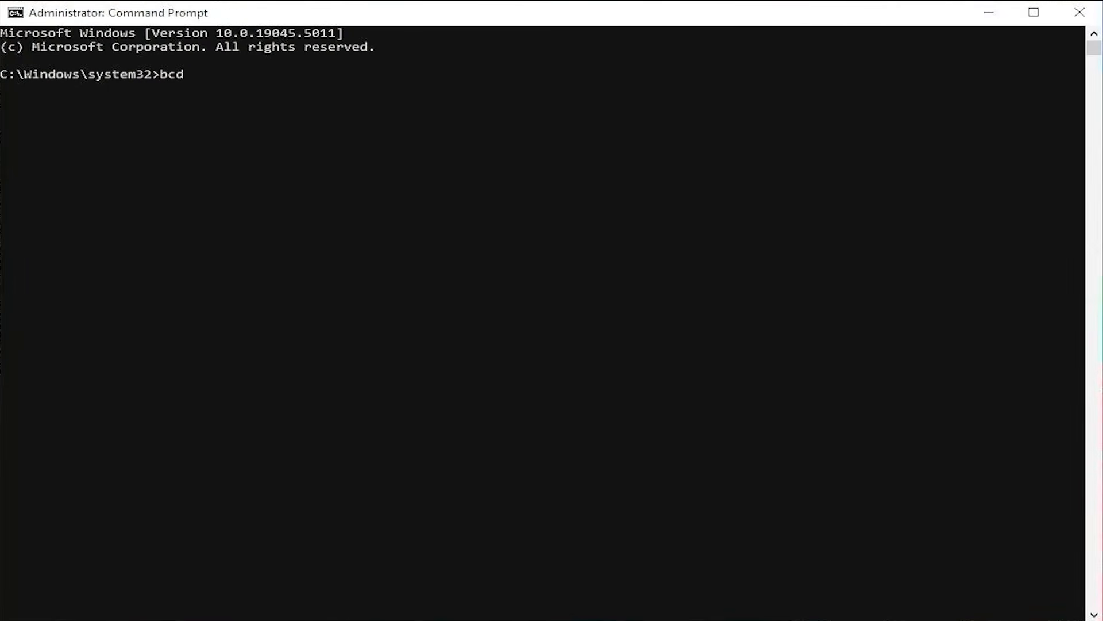
text( /enum firmware)
key(Return)
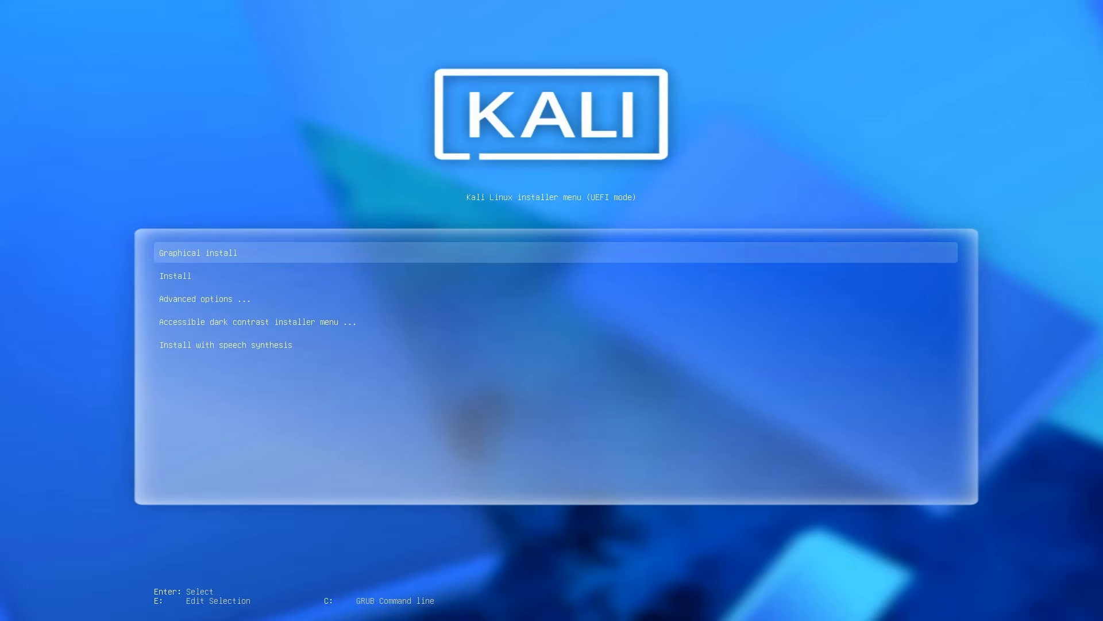
Start the graphical install with English as language, United States as location and American English as keymap.
key(Return)
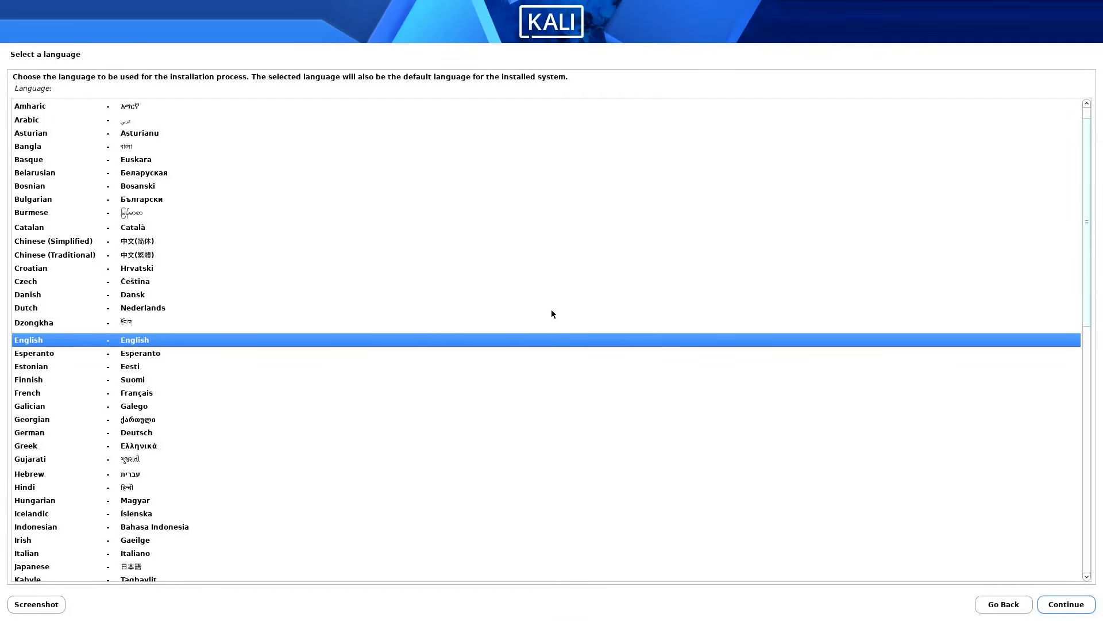
key(Return)
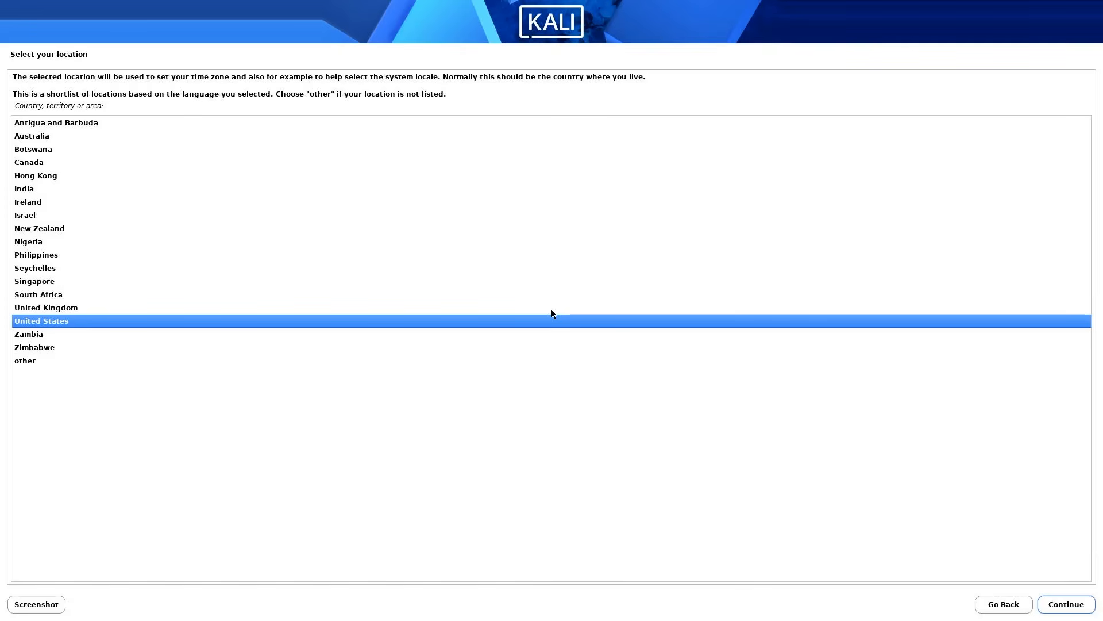
key(Return)
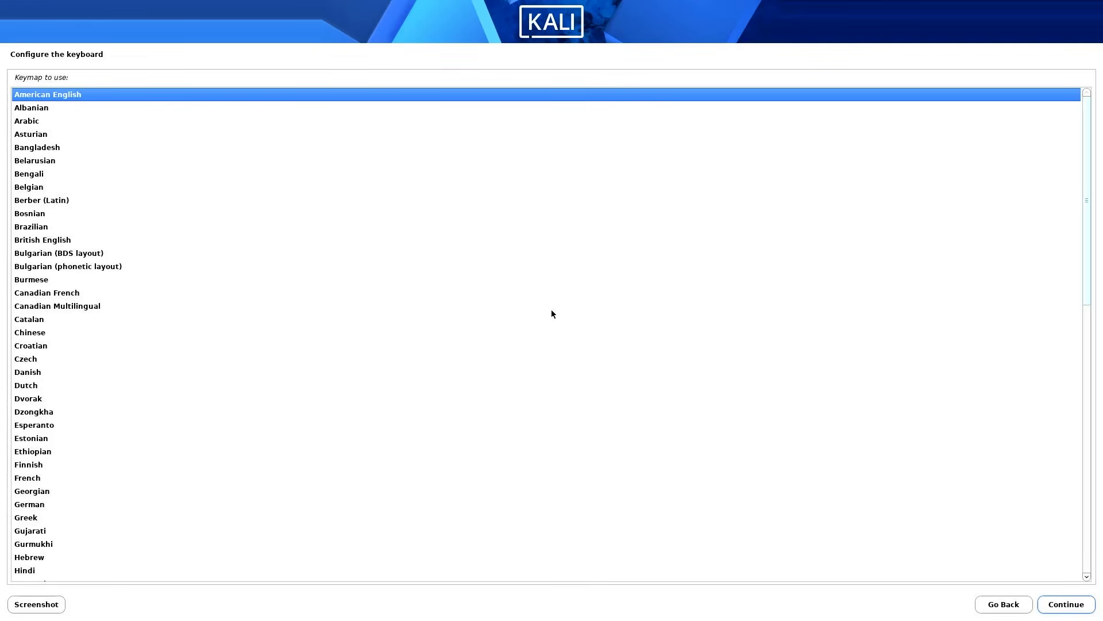
key(Return)
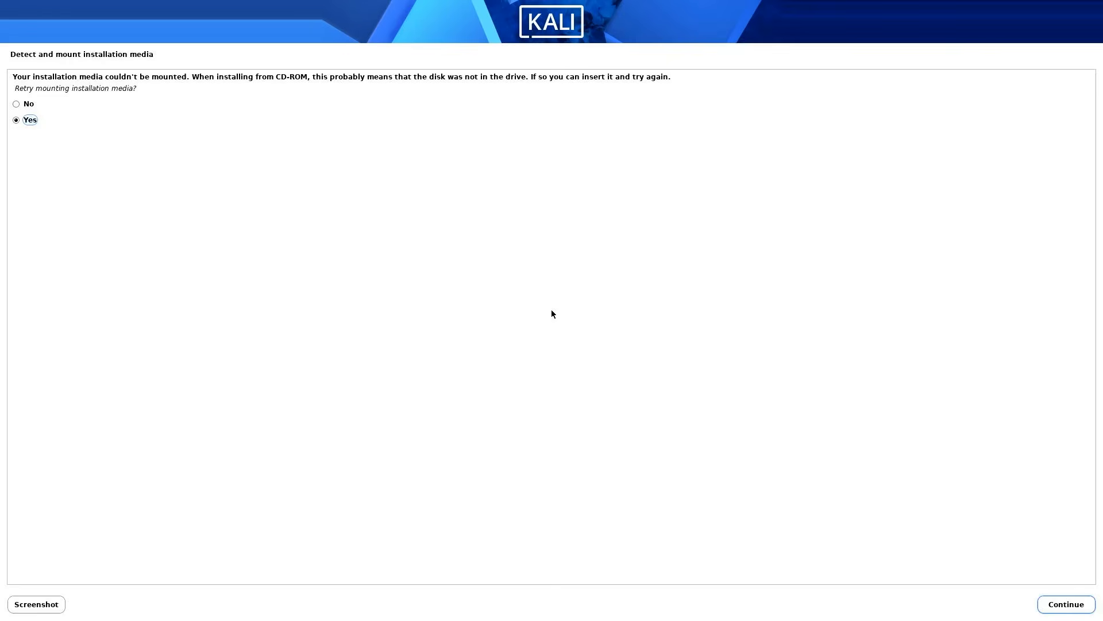
Decline retrying to mount the installation media and proceed to the Debian installer main menu.
key(Up)
click(1063, 609)
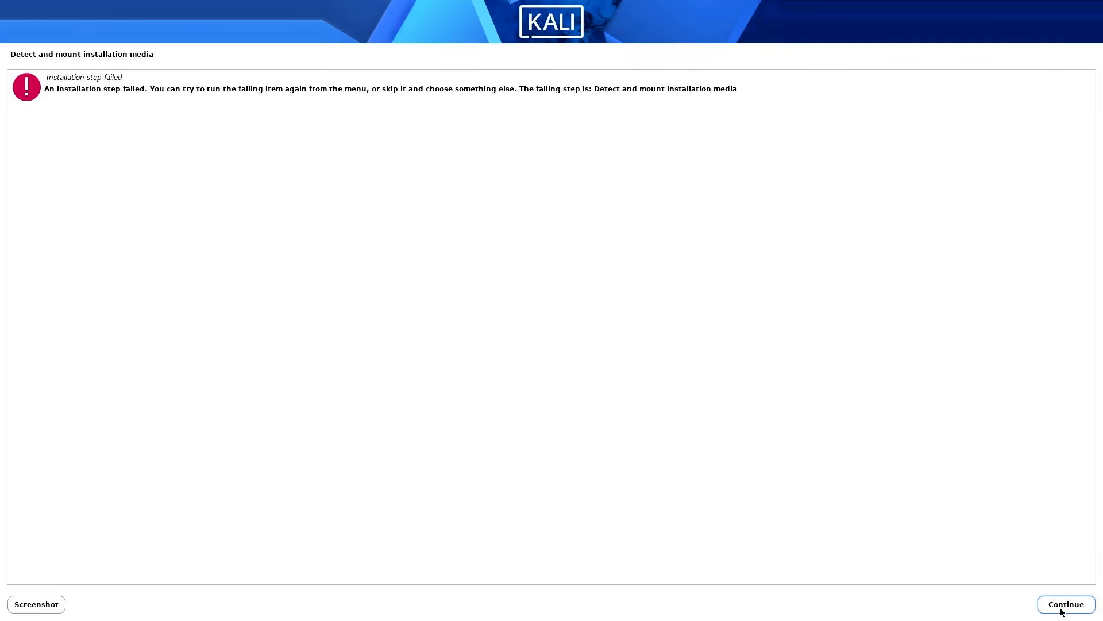
click(1066, 603)
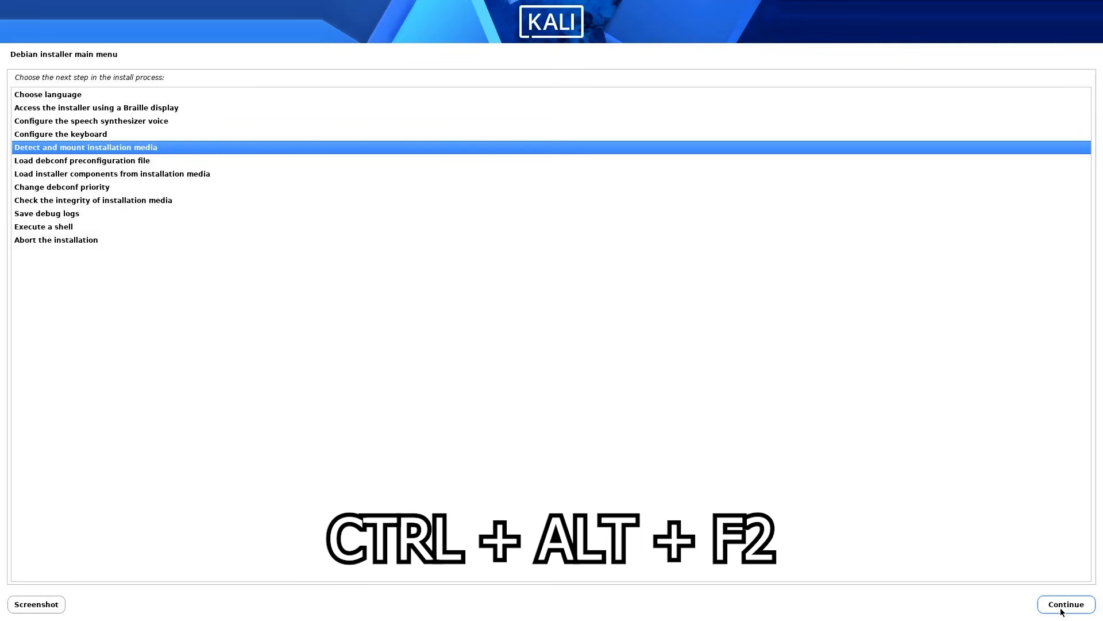
Activate the console shell, list the partitions with blkid and mount the ISO partition using mount /dev/sda5 /cdrom.
key(ctrl+alt+F2)
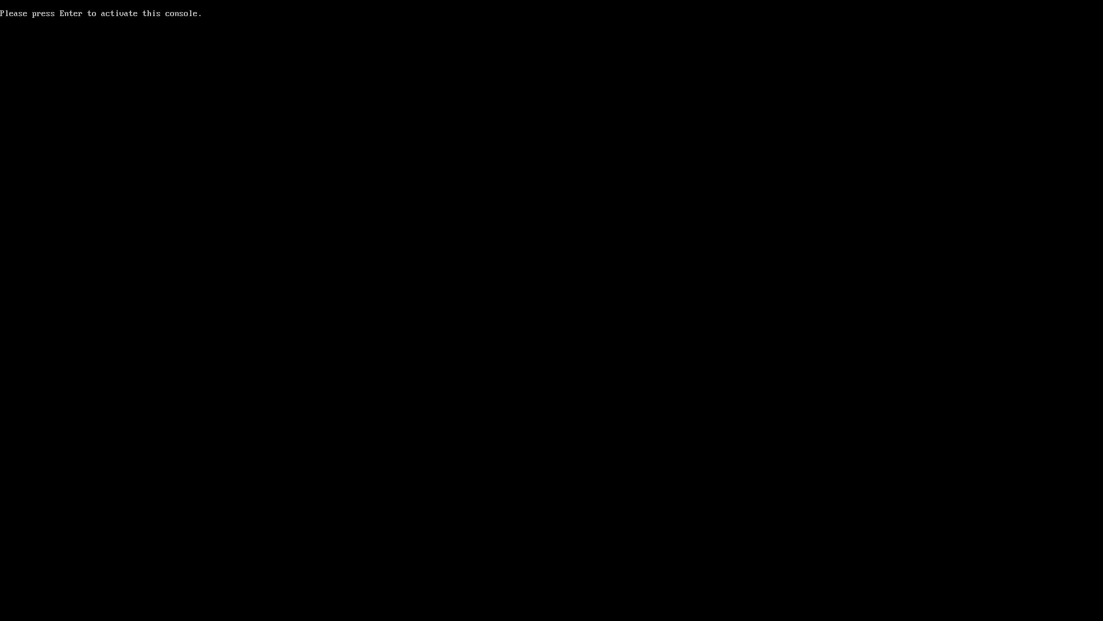
key(Return)
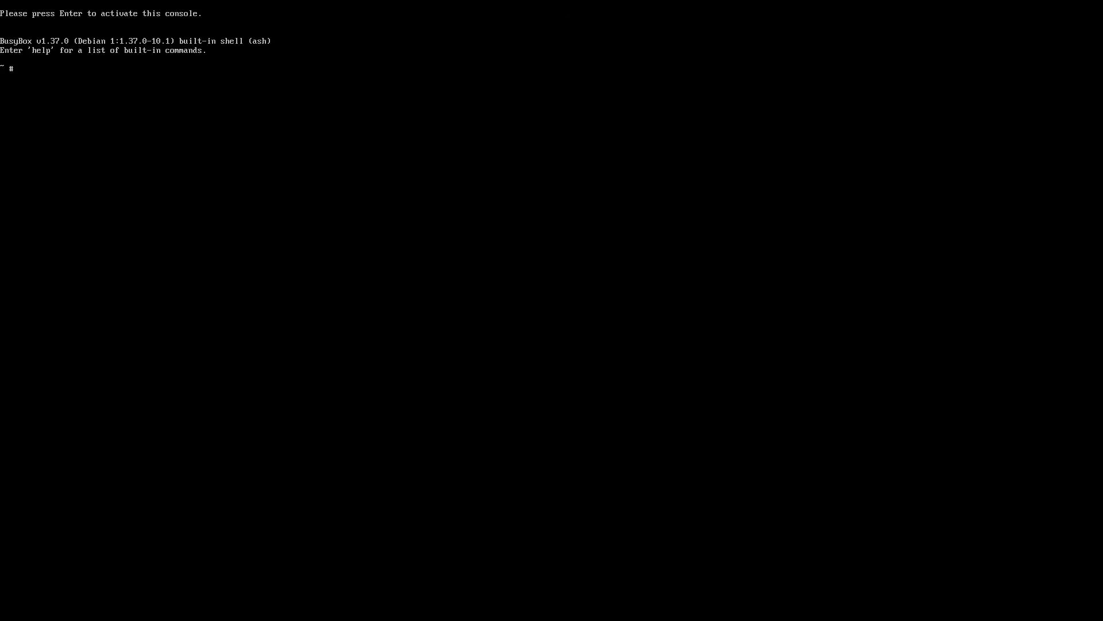
text(blkid)
key(Return)
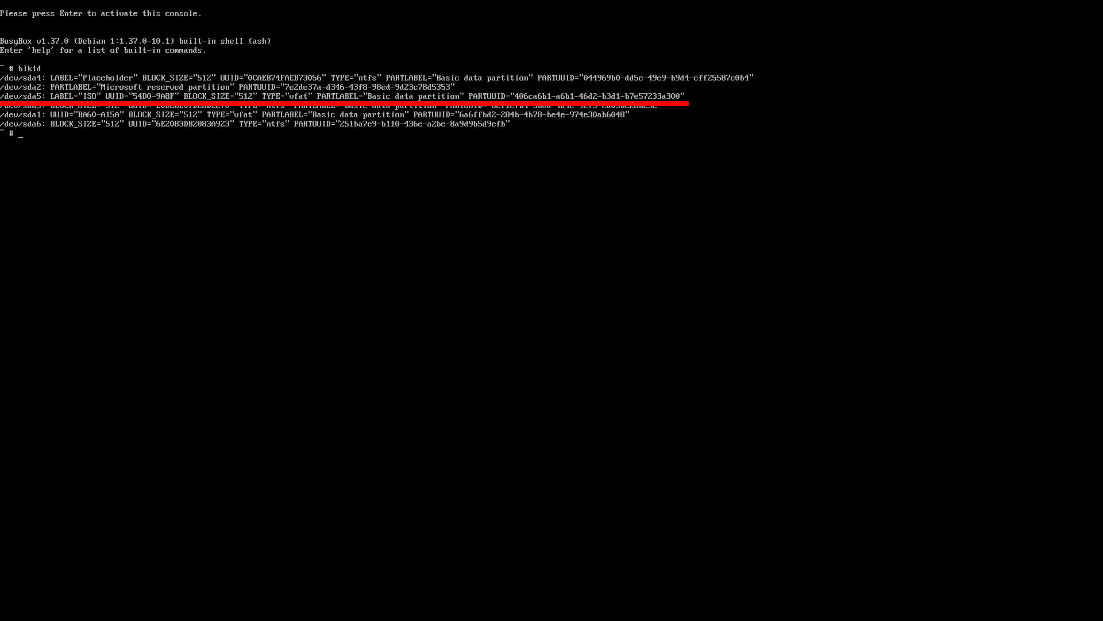
text(mount /dev/sda5 /cdrom)
key(Return)
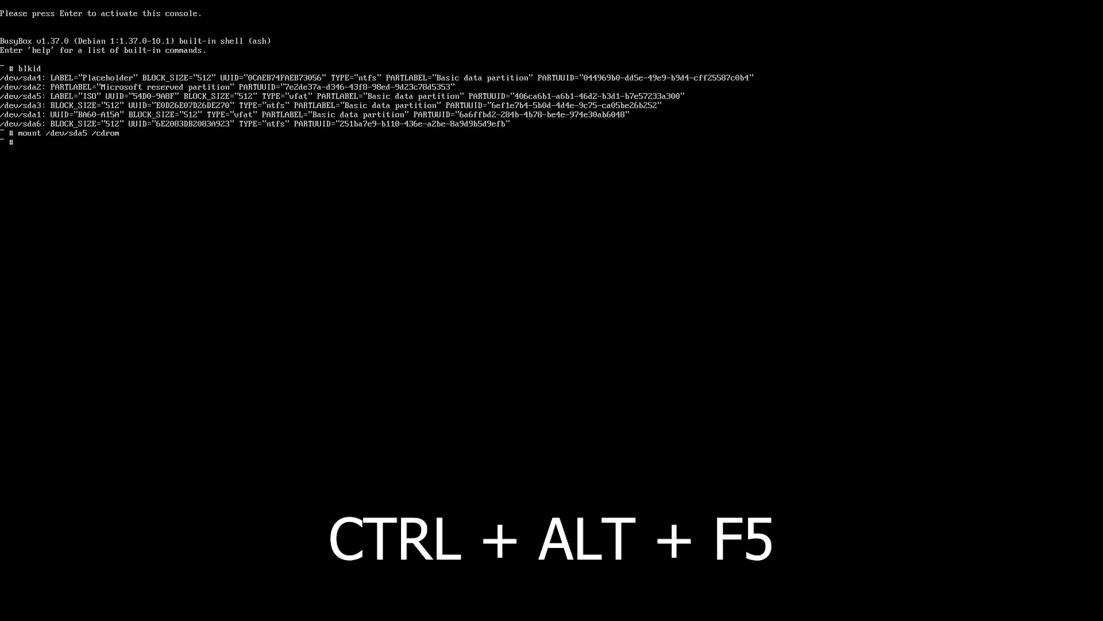
Return to the graphical installer and continue the installation with Load debconf preconfiguration file.
key(ctrl+alt+F5)
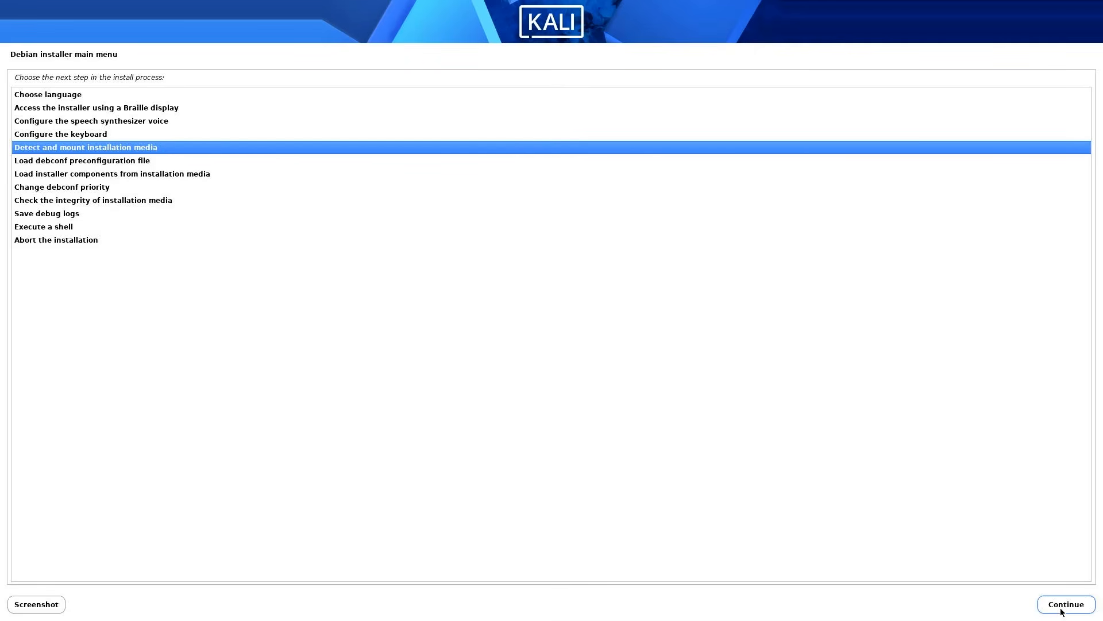
key(Down)
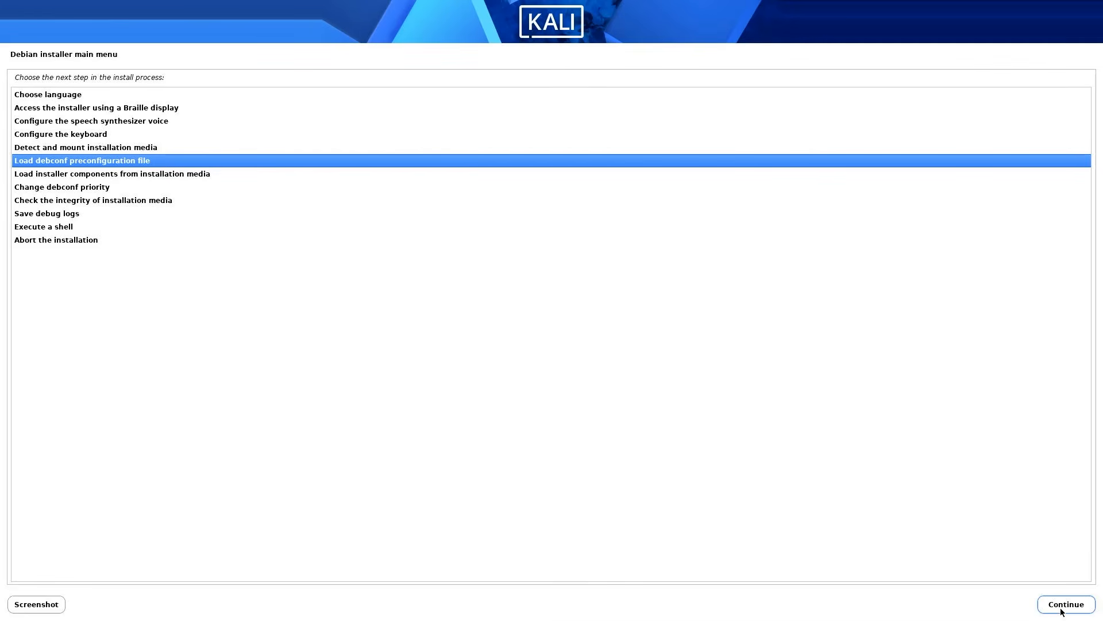
click(1061, 608)
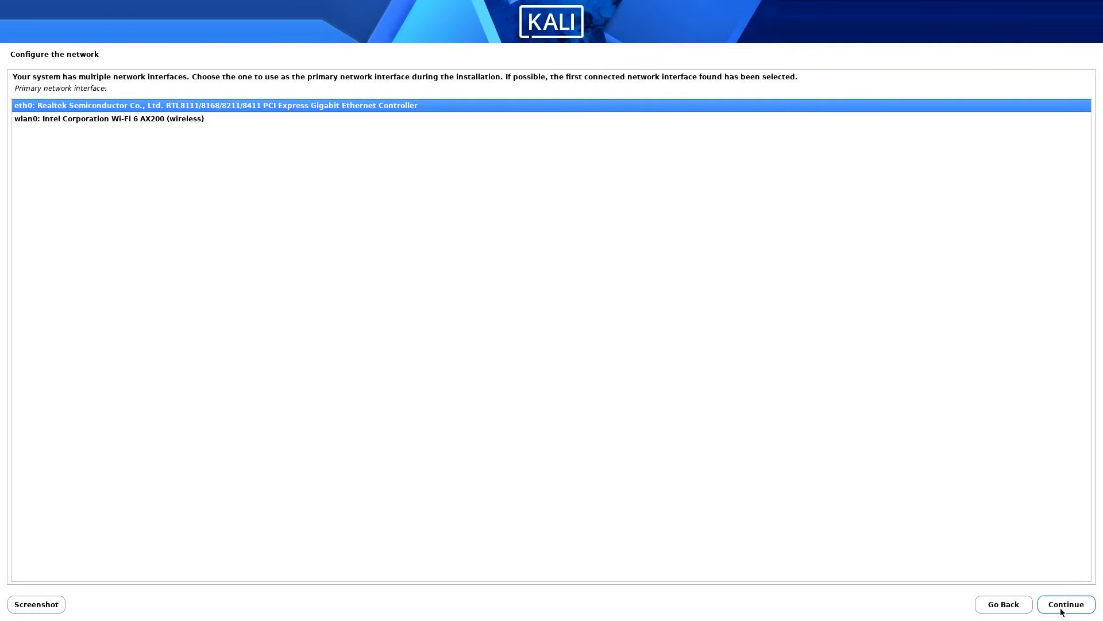
Configure the network on wlan0, choosing the wireless network with WPA/WPA2 PSK security and entering its passphrase.
key(Down)
click(1062, 610)
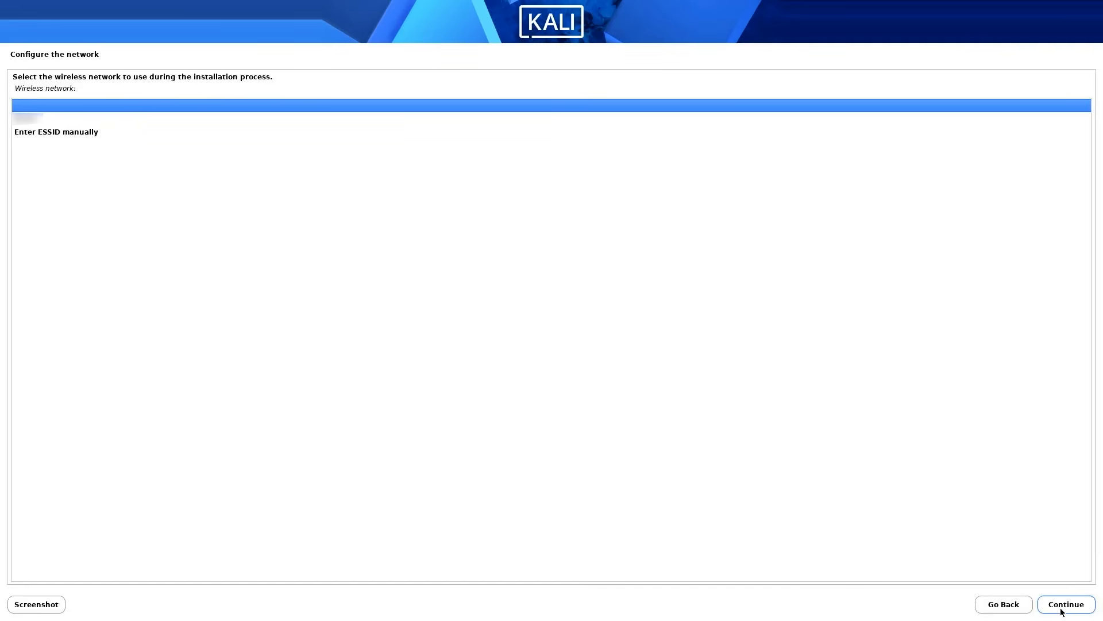
key(Down)
key(Down)
click(1061, 611)
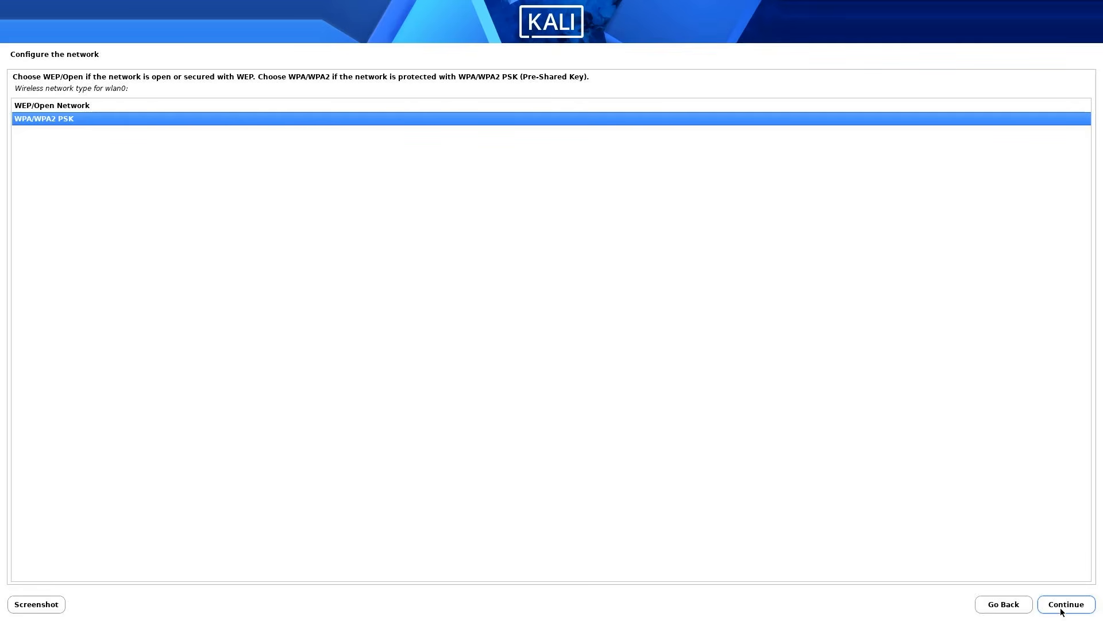
click(1062, 611)
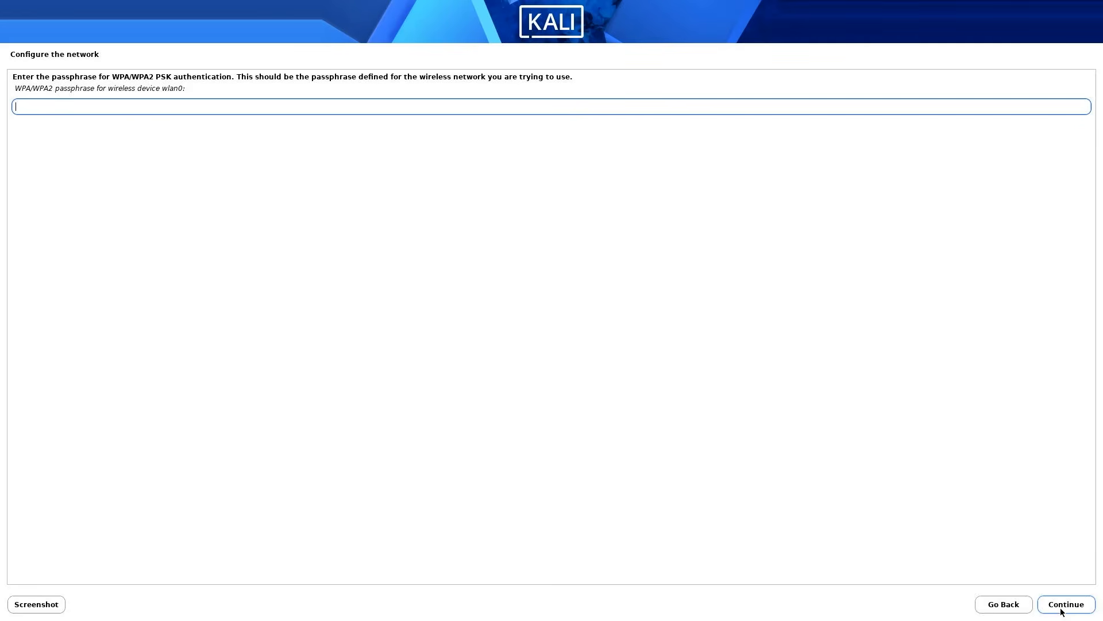
key(ctrl+v)
click(1062, 611)
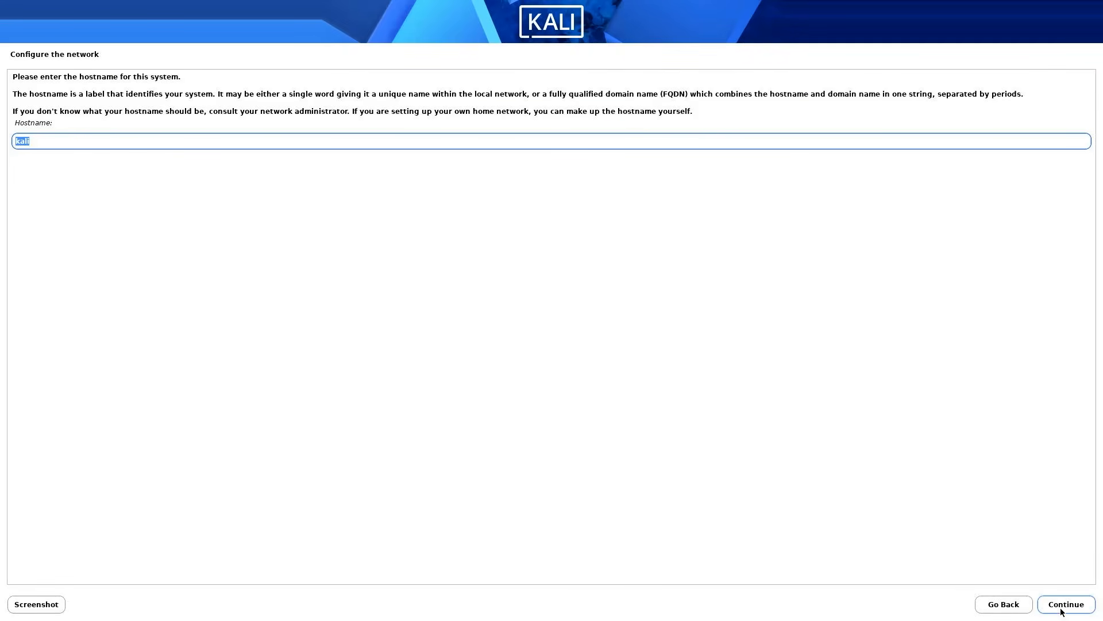
Set the hostname to kmdtech-pc and leave the domain name blank.
text(kmdtech-pc)
key(Return)
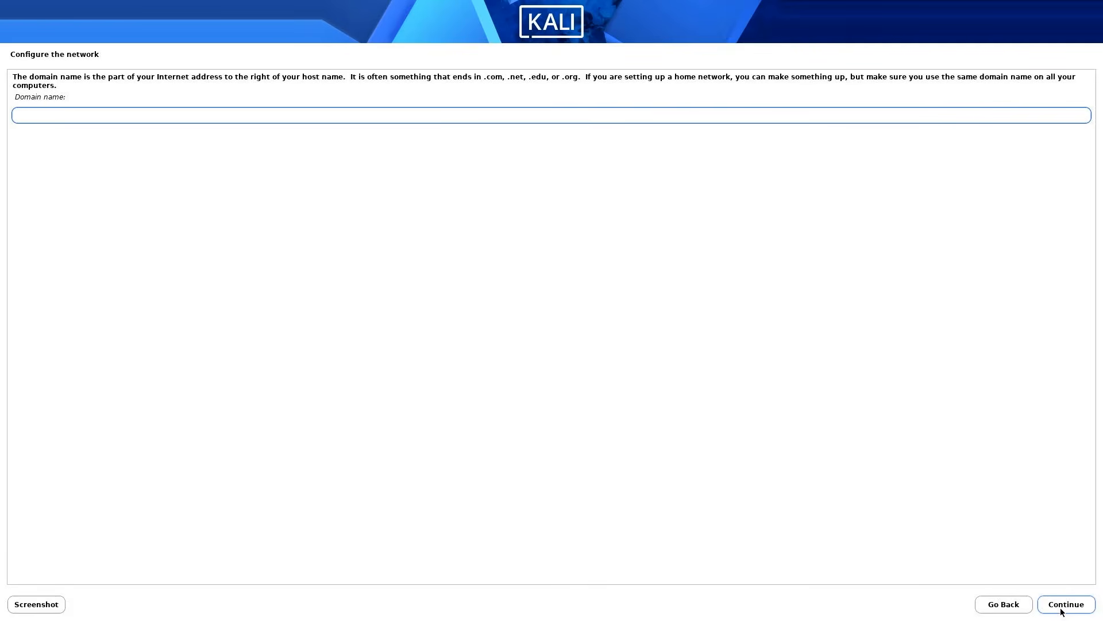
click(1062, 611)
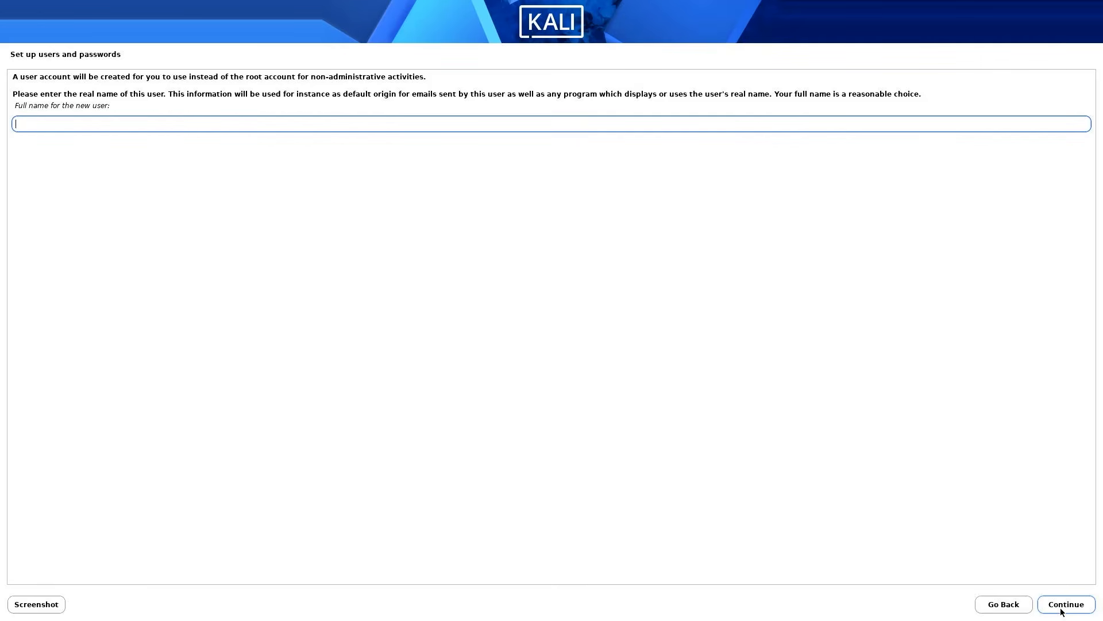
Create the user account by entering the full name, accepting the suggested username and setting and verifying the account password.
text(kmdtech)
click(1062, 610)
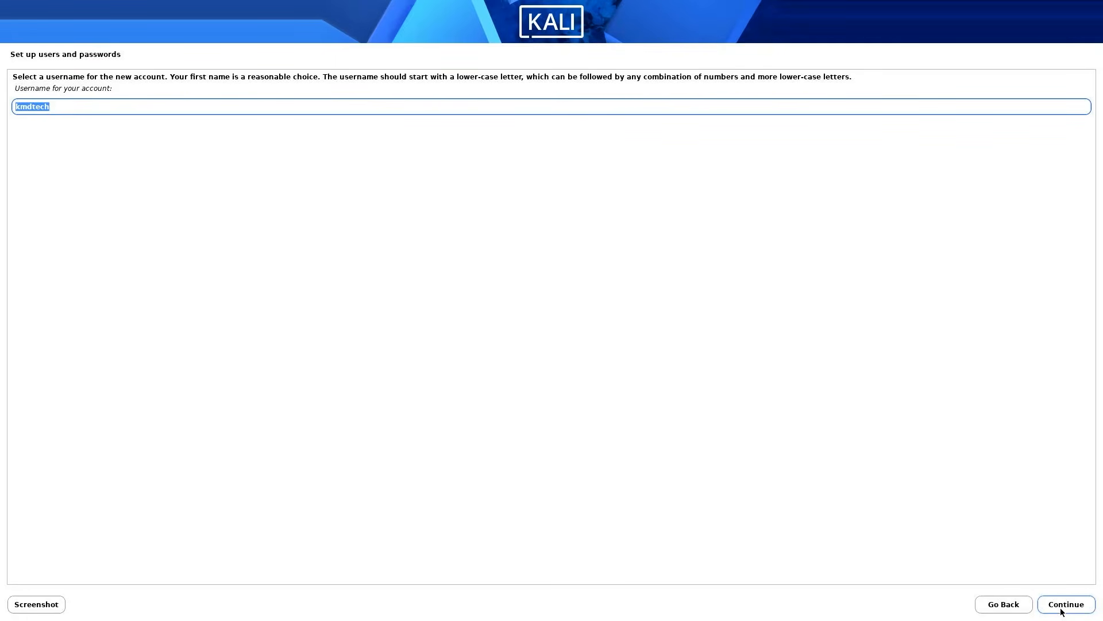
click(1062, 611)
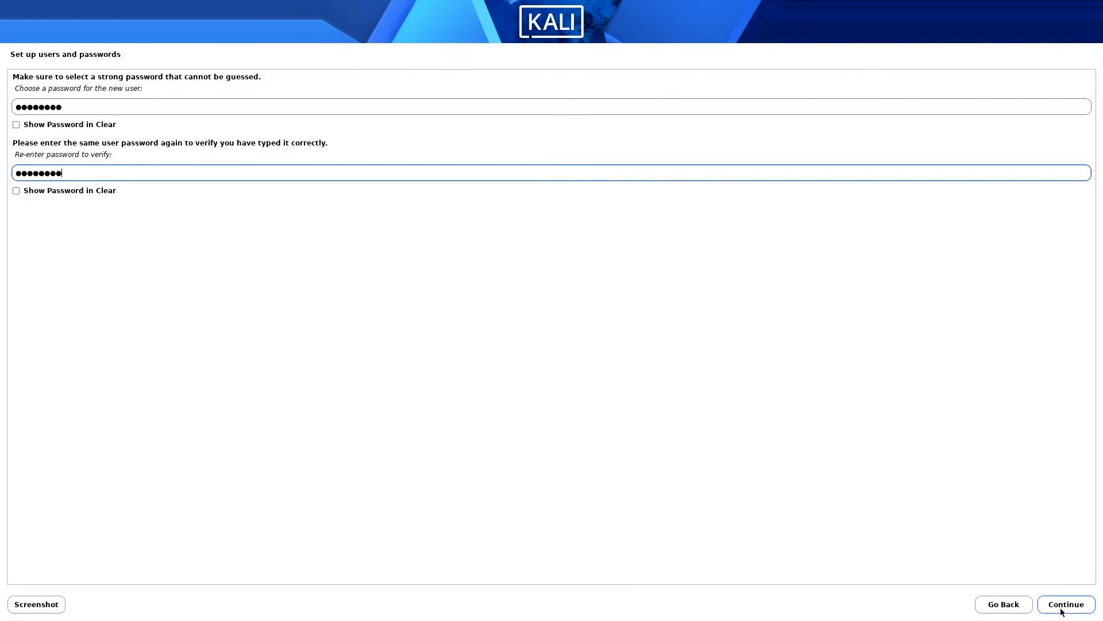
click(1061, 612)
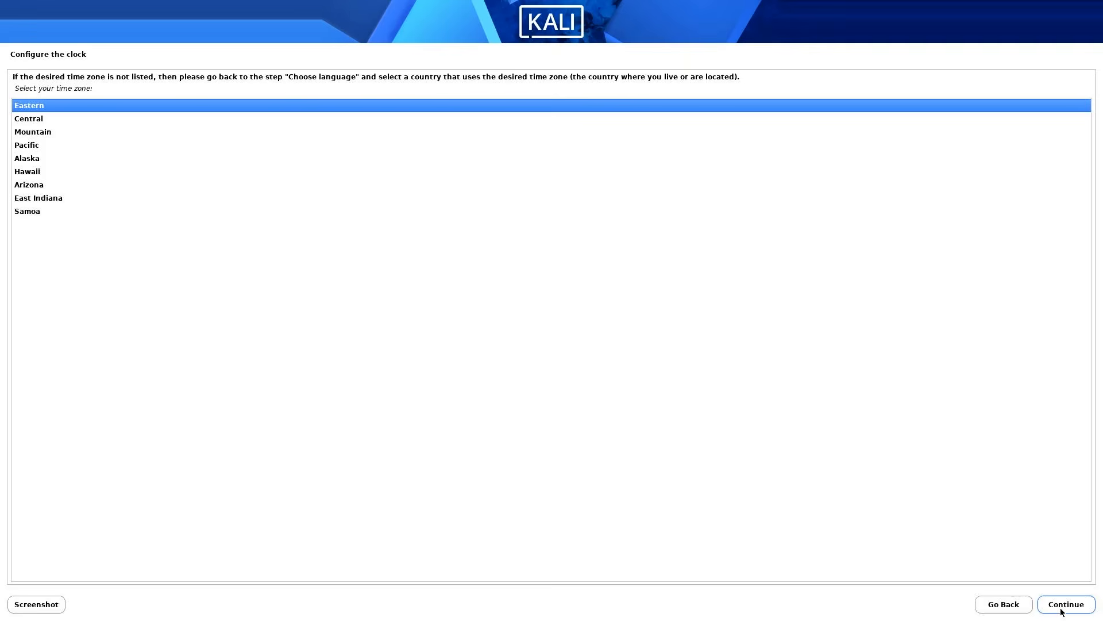
Accept the Eastern time zone and choose Manual as the disk partitioning method.
click(1063, 612)
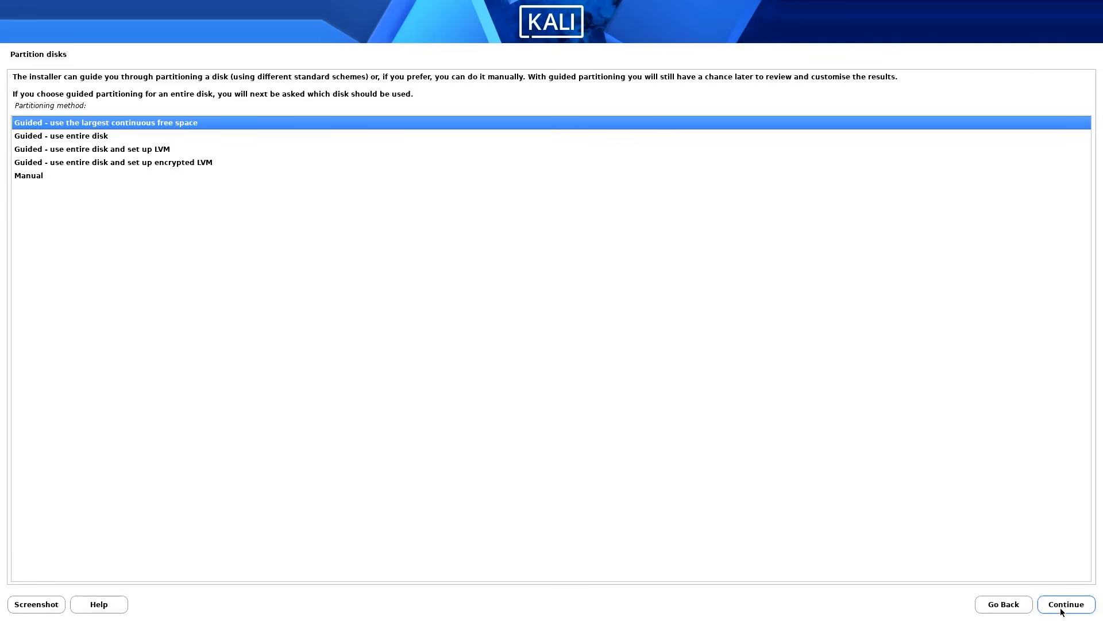
key(Down)
key(Down)
key(Down)
key(Down)
click(1063, 612)
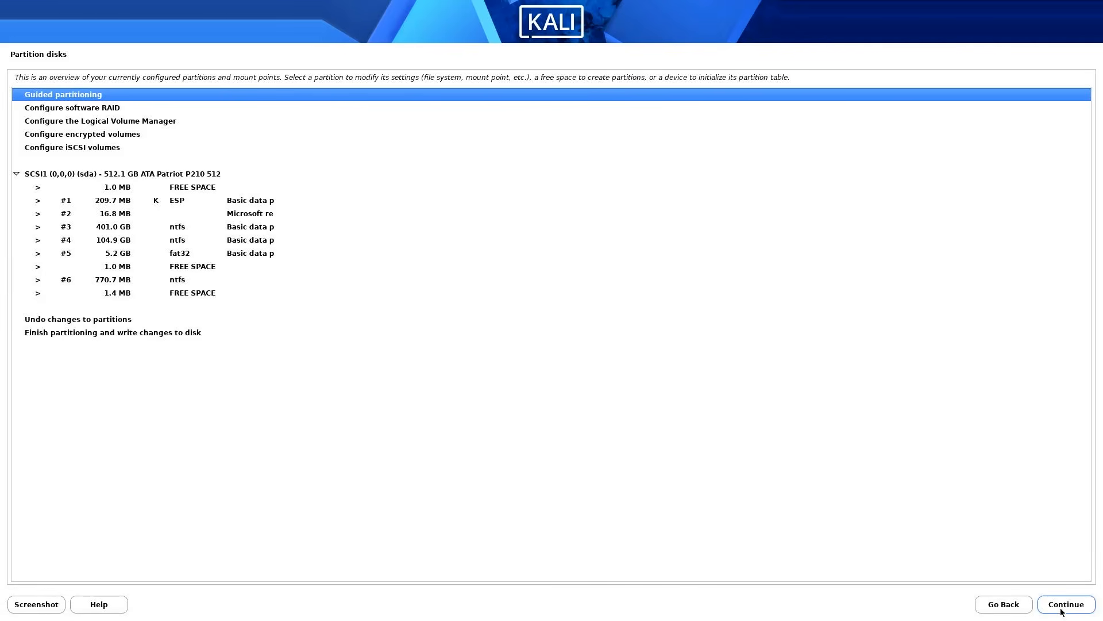
Delete the 104.9 GB NTFS partition #4 from the SCSI1 (sda) disk.
key(Down)
key(Down)
key(Down)
key(Down)
key(Down)
key(Down)
key(Down)
key(Down)
key(Down)
key(Down)
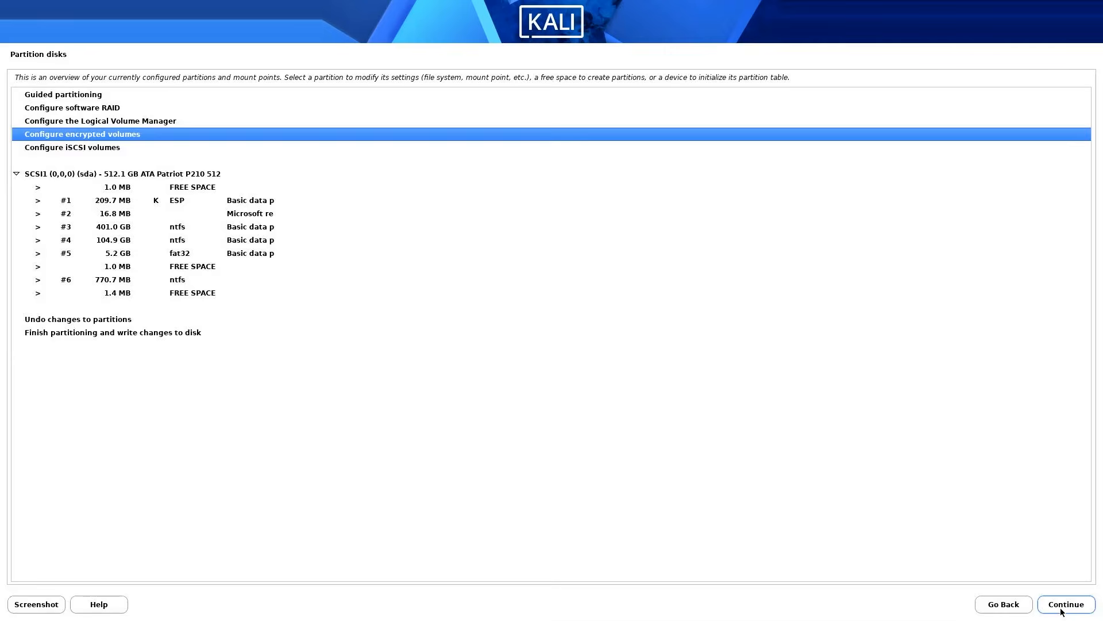
key(Down)
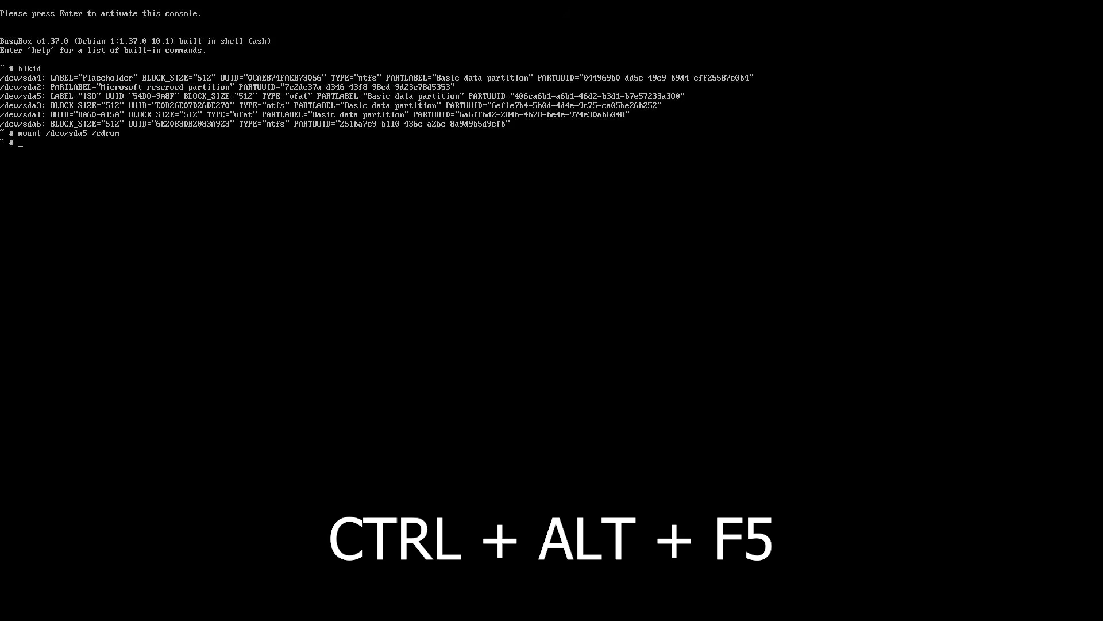
key(ctrl+alt+F5)
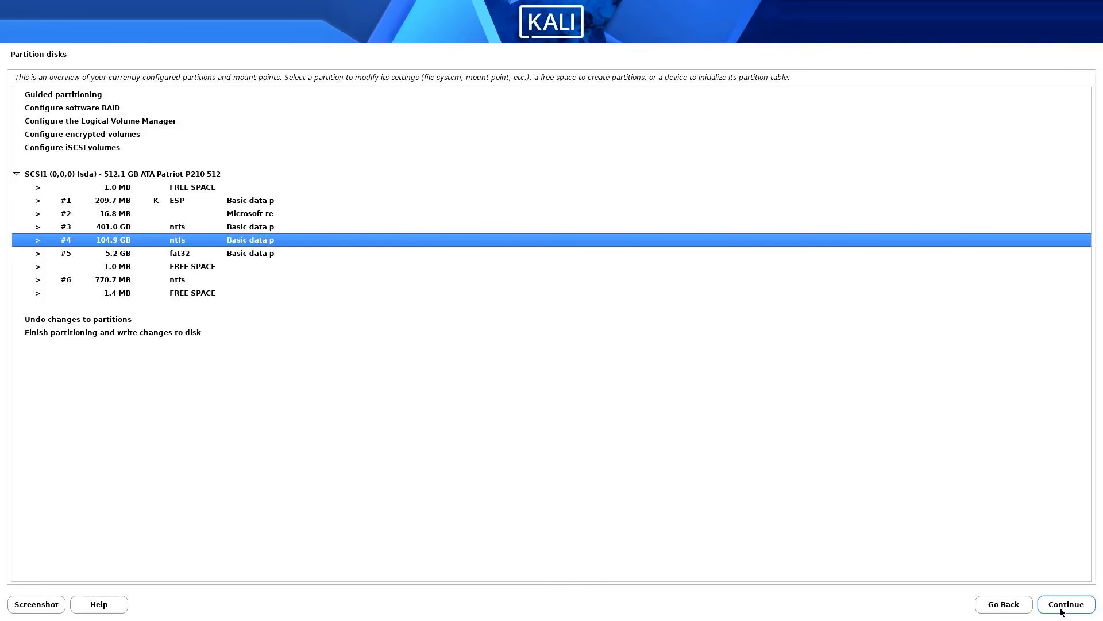
click(1061, 611)
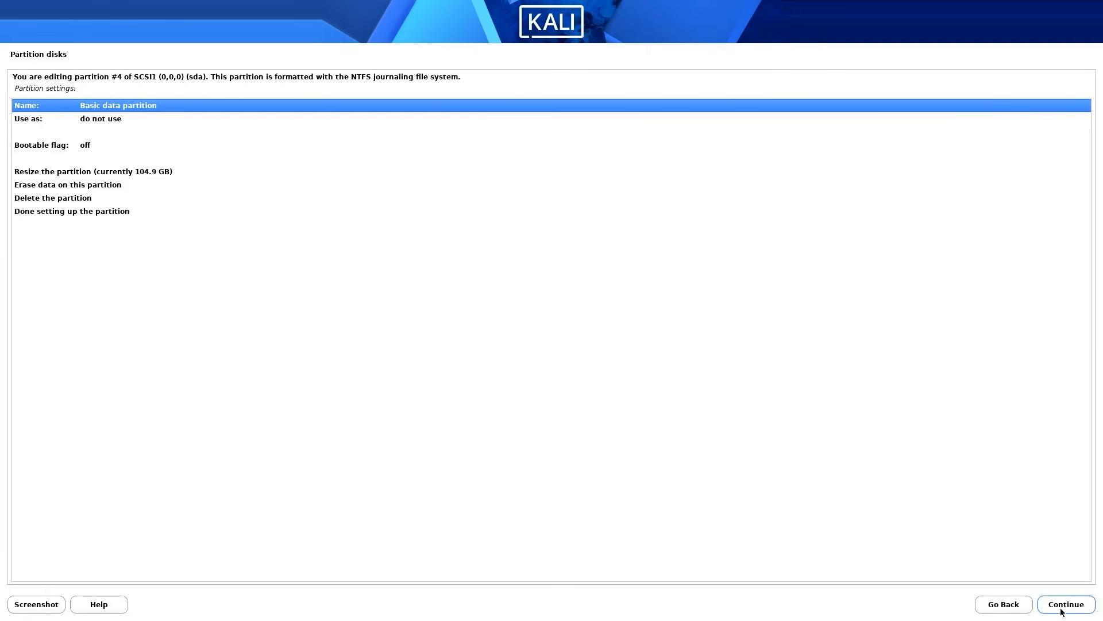
key(Down)
key(Down)
key(Down)
key(Down)
key(Down)
key(Down)
key(Down)
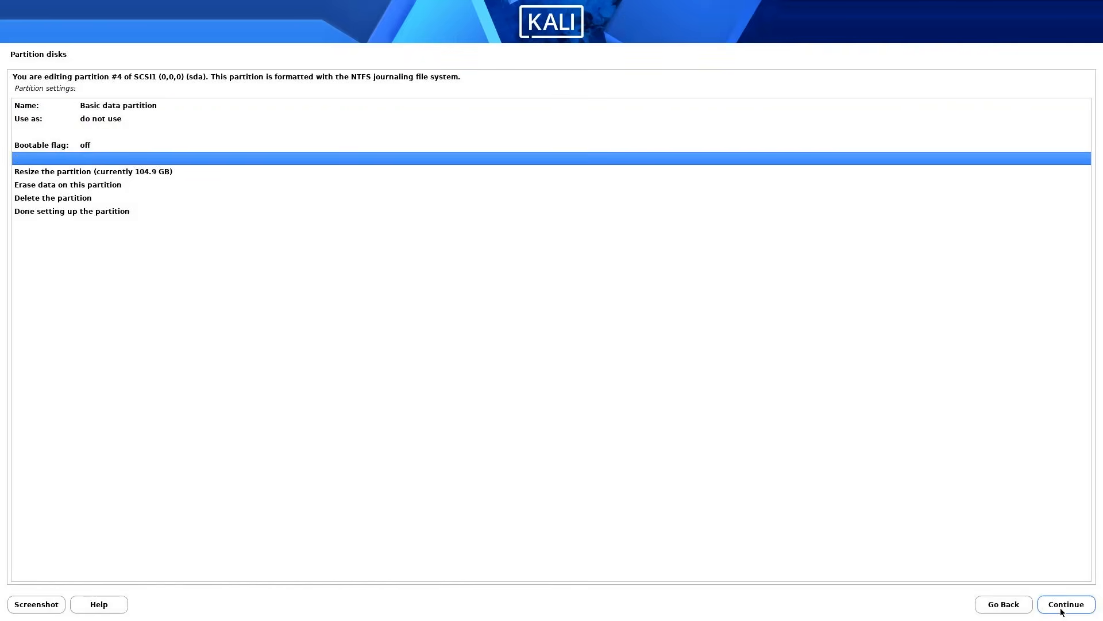
click(1062, 611)
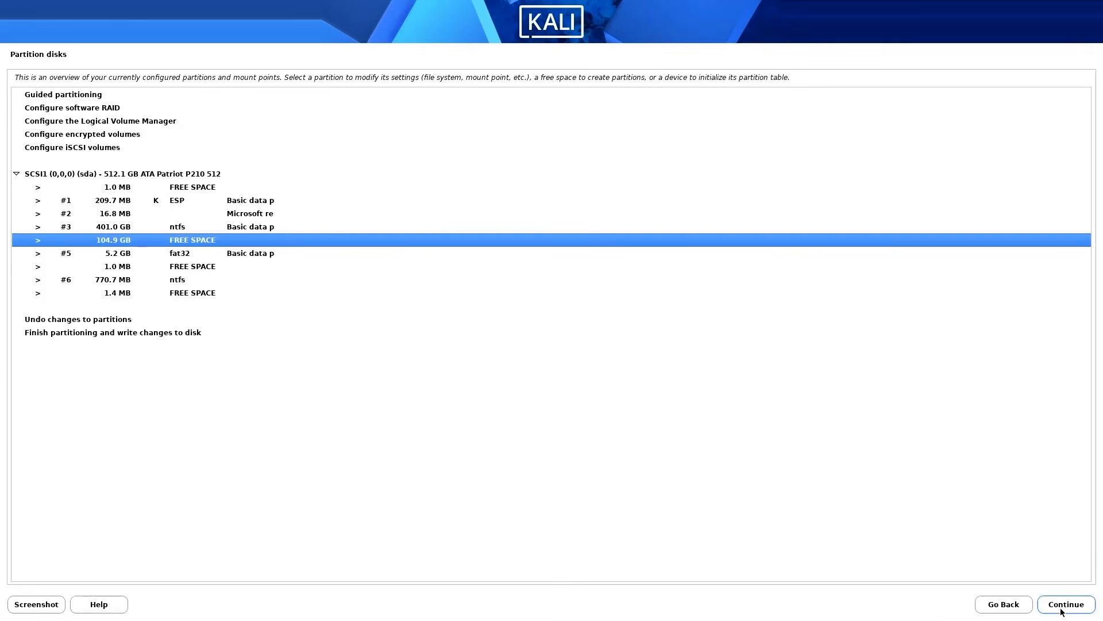
Create a new 512MB partition at the beginning of the 104.9 GB free space.
click(1062, 611)
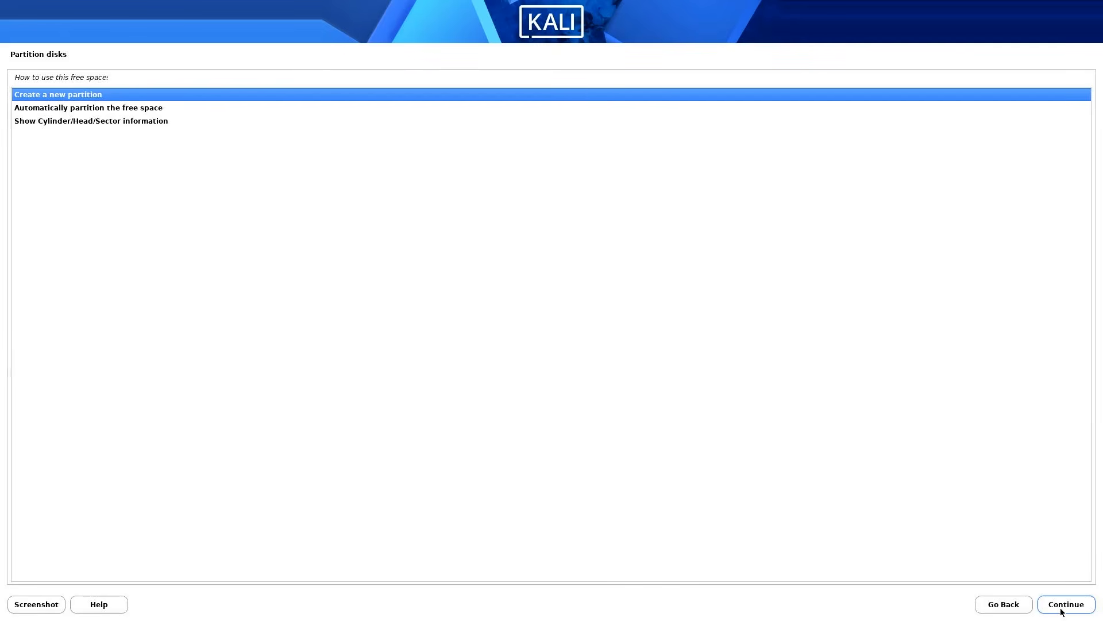
click(1062, 611)
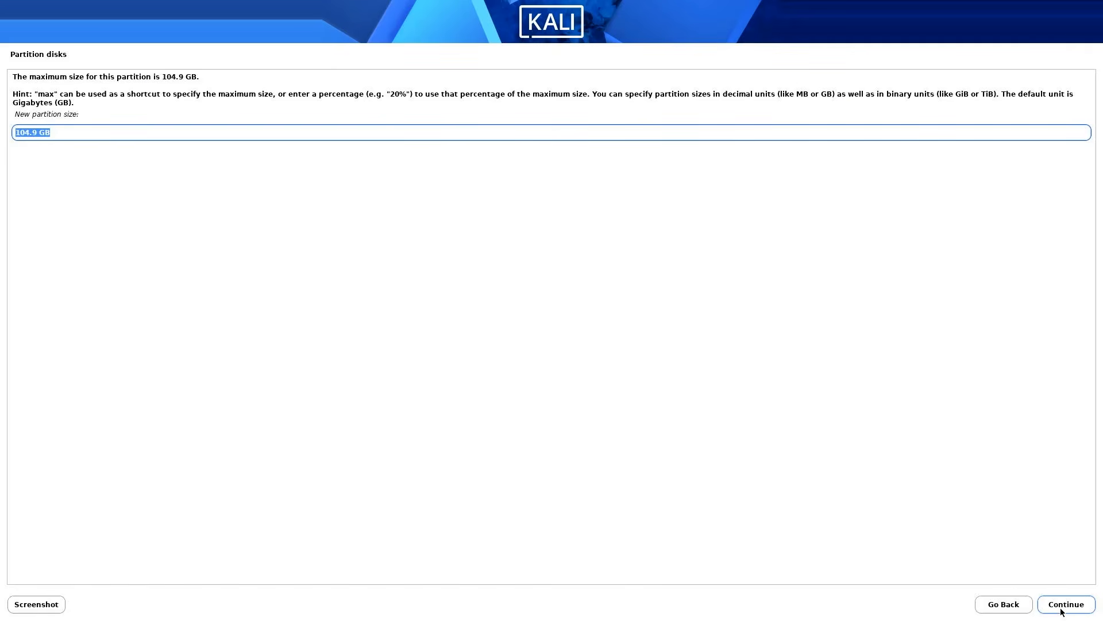
text(512MB)
click(1066, 604)
click(1066, 604)
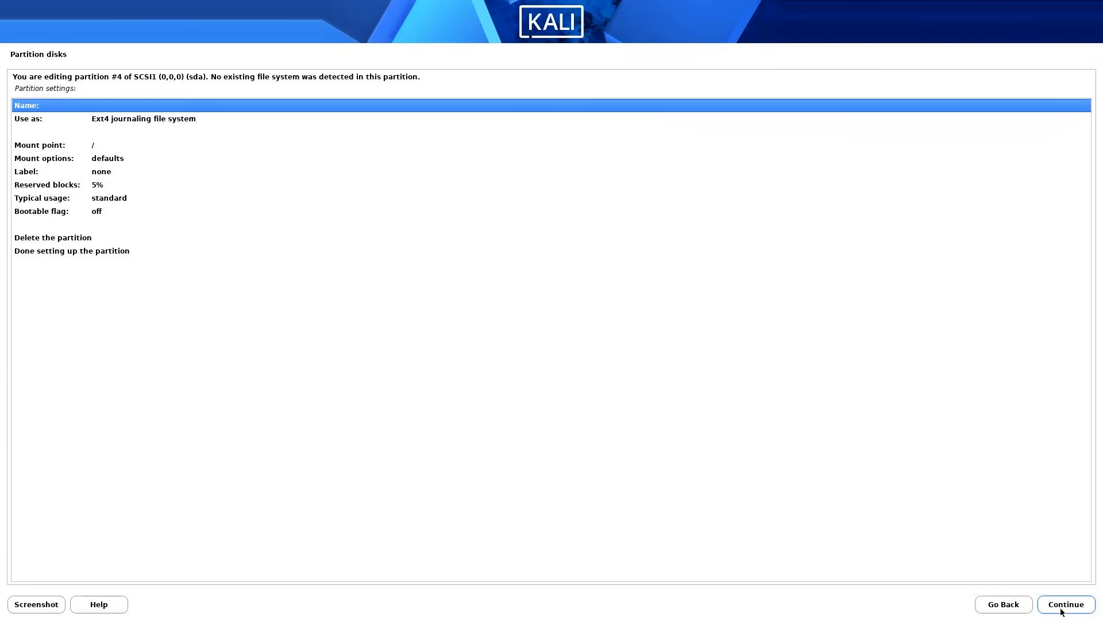
Set the new partition #4 to be used as an EFI System Partition.
key(Down)
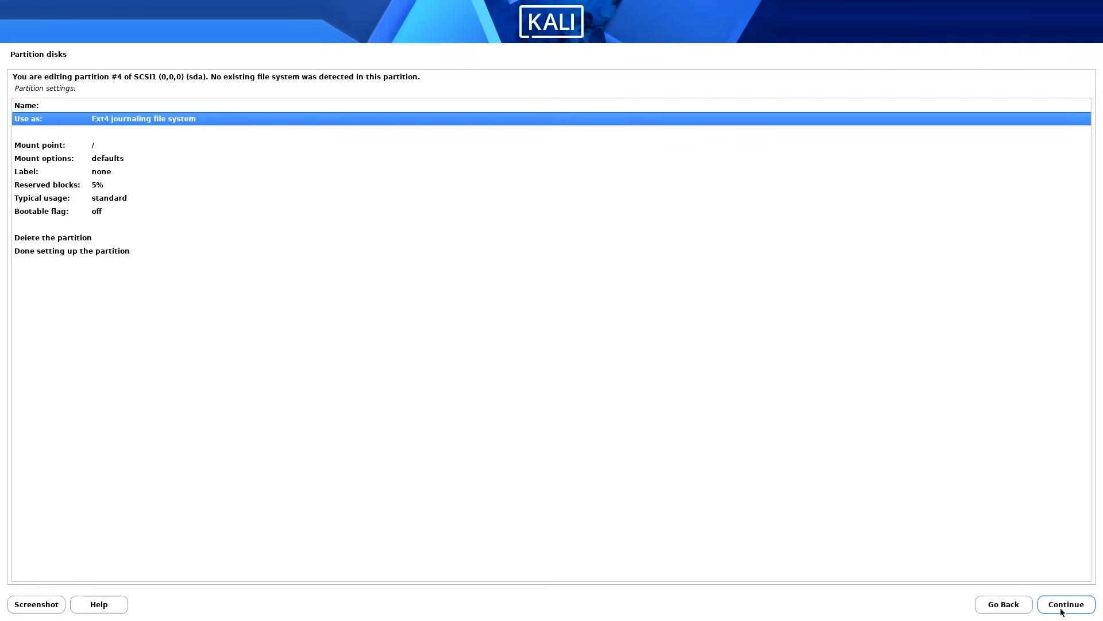
click(1062, 609)
key(Down)
key(Down)
key(Down)
key(Down)
key(Down)
key(Down)
key(Down)
key(Down)
key(Down)
key(Down)
key(Down)
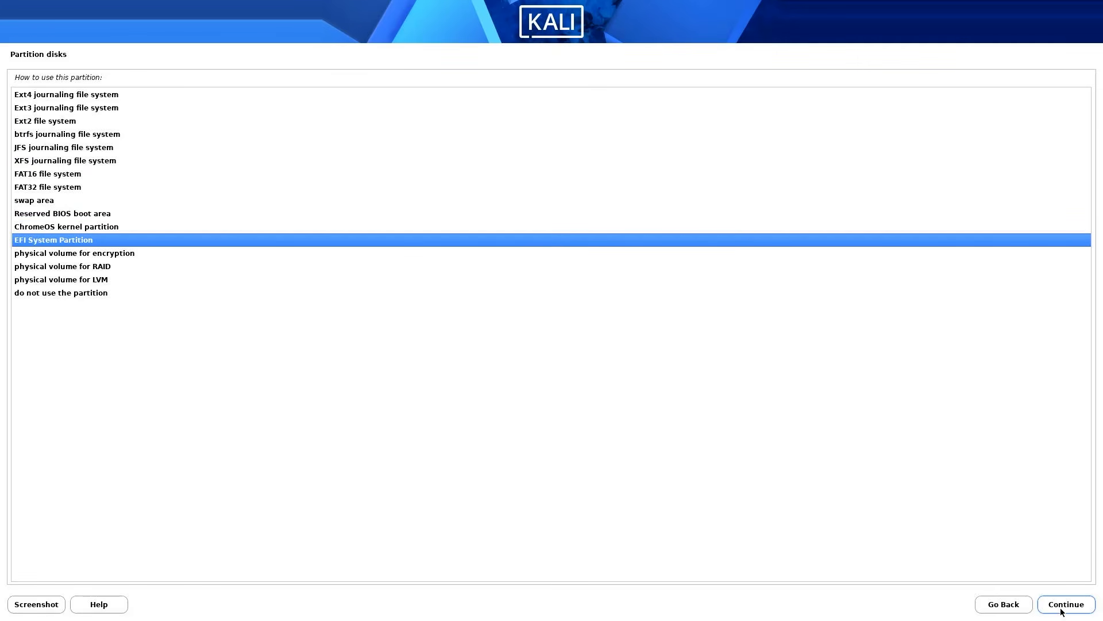
click(1062, 611)
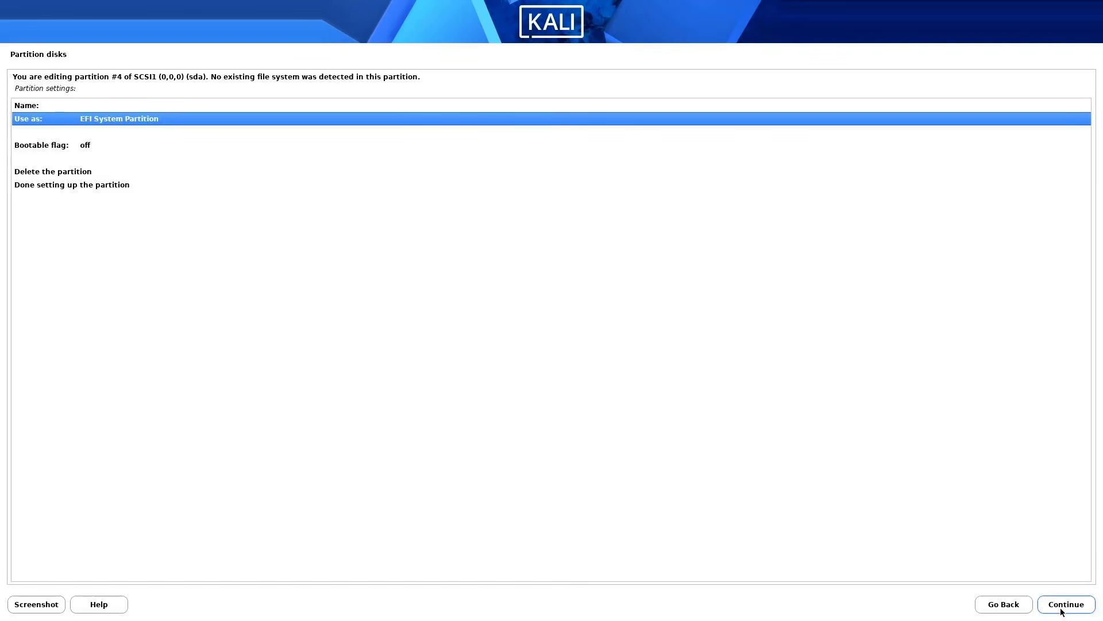
Turn on the bootable flag for the EFI partition and finish setting it up.
key(Down)
key(Down)
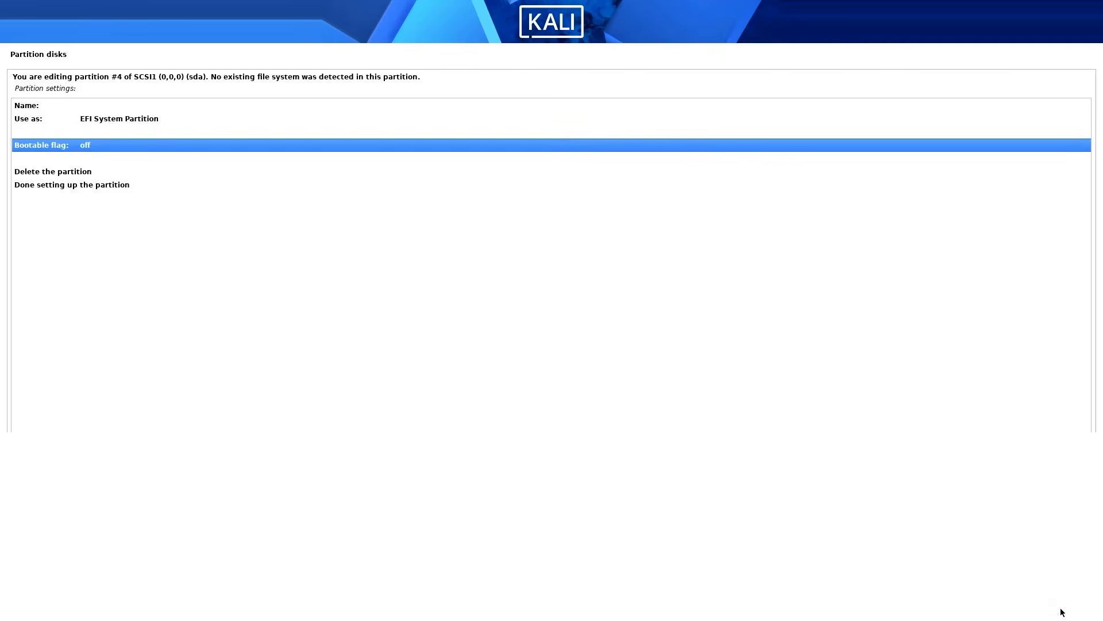
click(1062, 611)
key(Down)
key(Down)
key(Down)
key(Down)
key(Down)
key(Down)
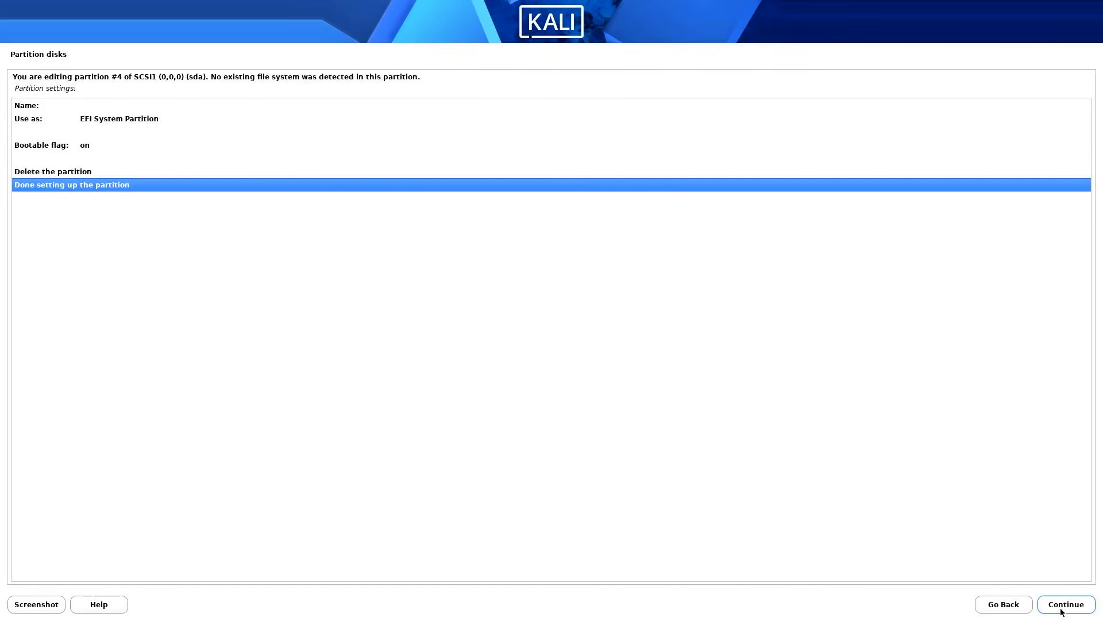
click(1062, 610)
Create a new partition from the remaining 104.3 GB free space, keeping the suggested full size.
key(Down)
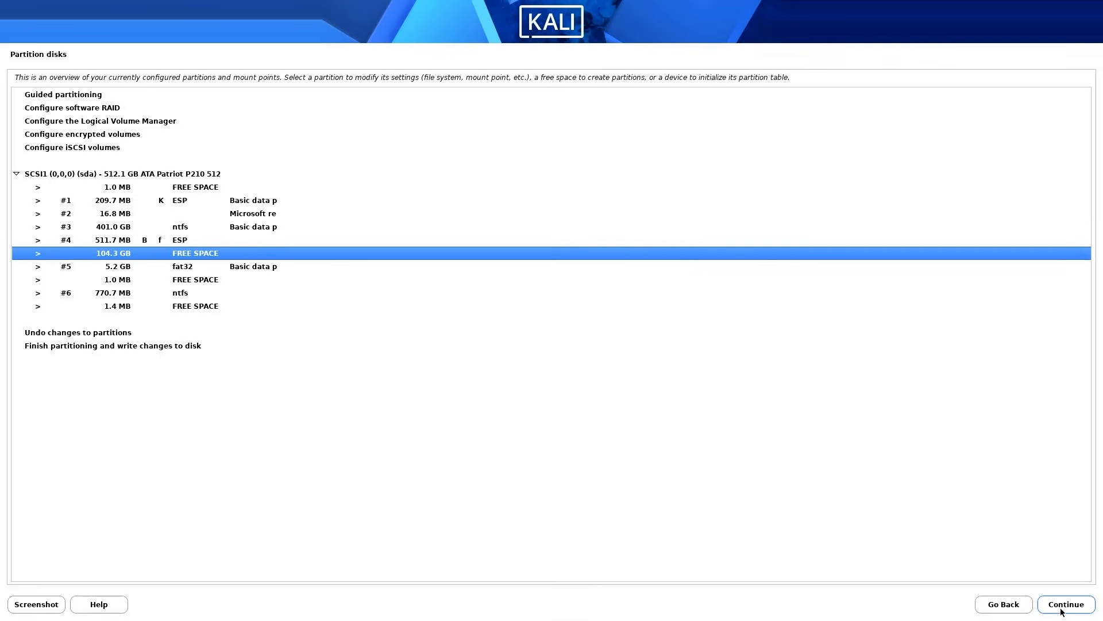
click(1062, 610)
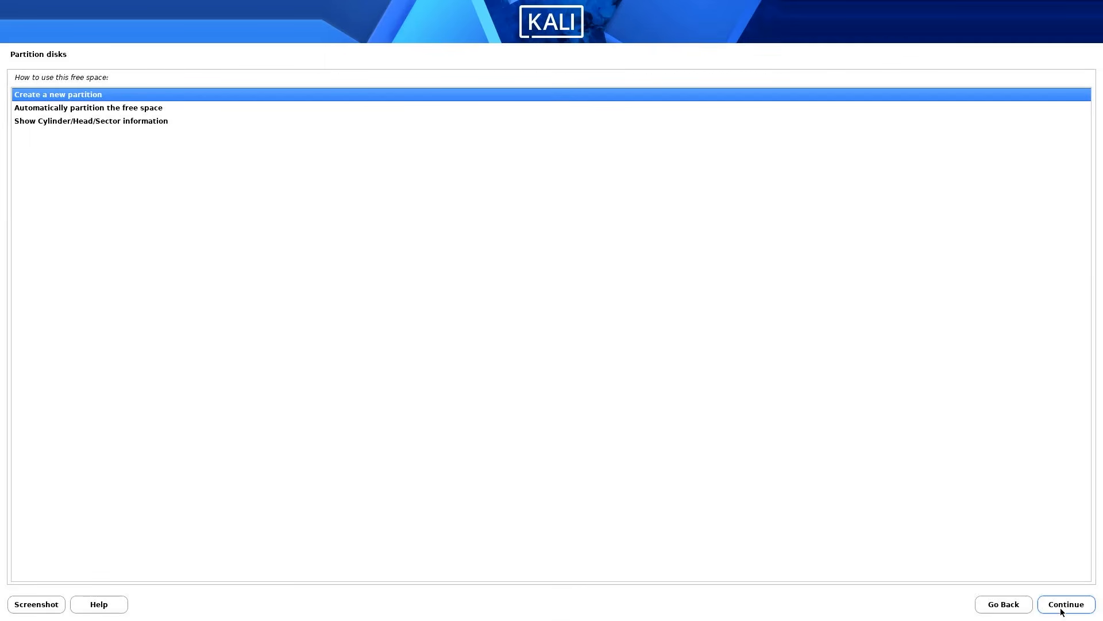
click(1061, 611)
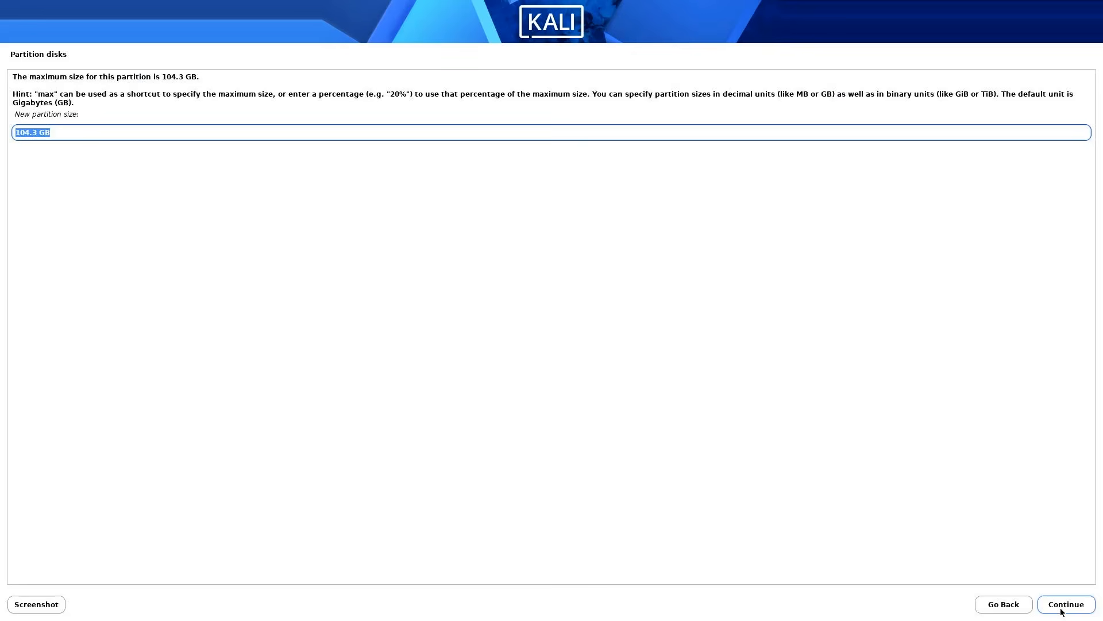
click(1062, 610)
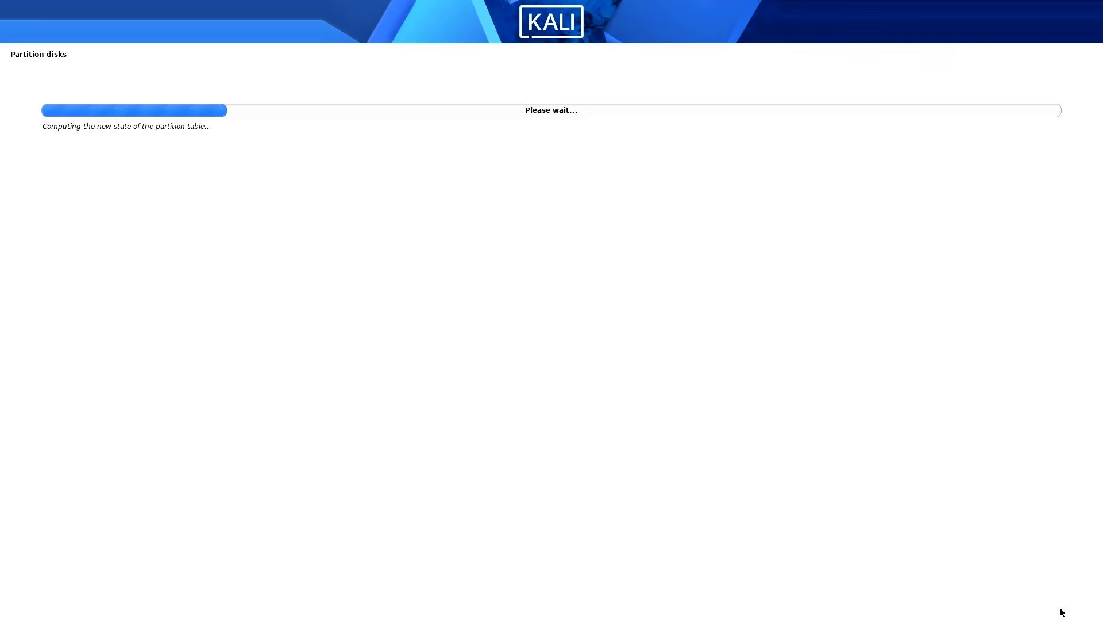
Set the new 104.3 GB partition to be used as a physical volume for LVM and finish setting it up.
click(1062, 610)
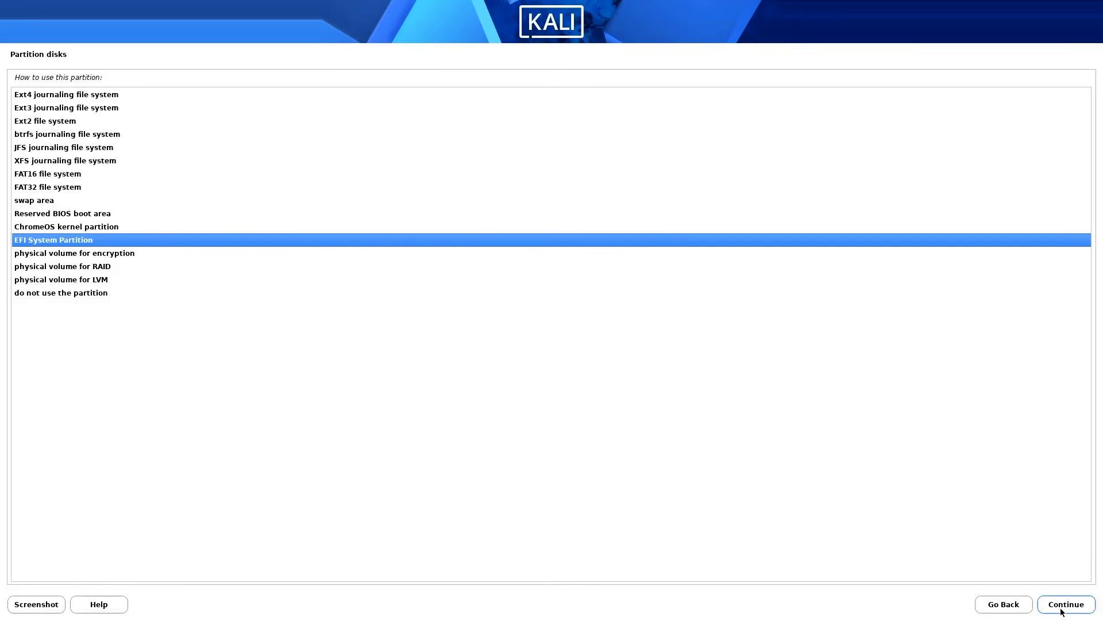
key(Down)
key(Down)
key(Down)
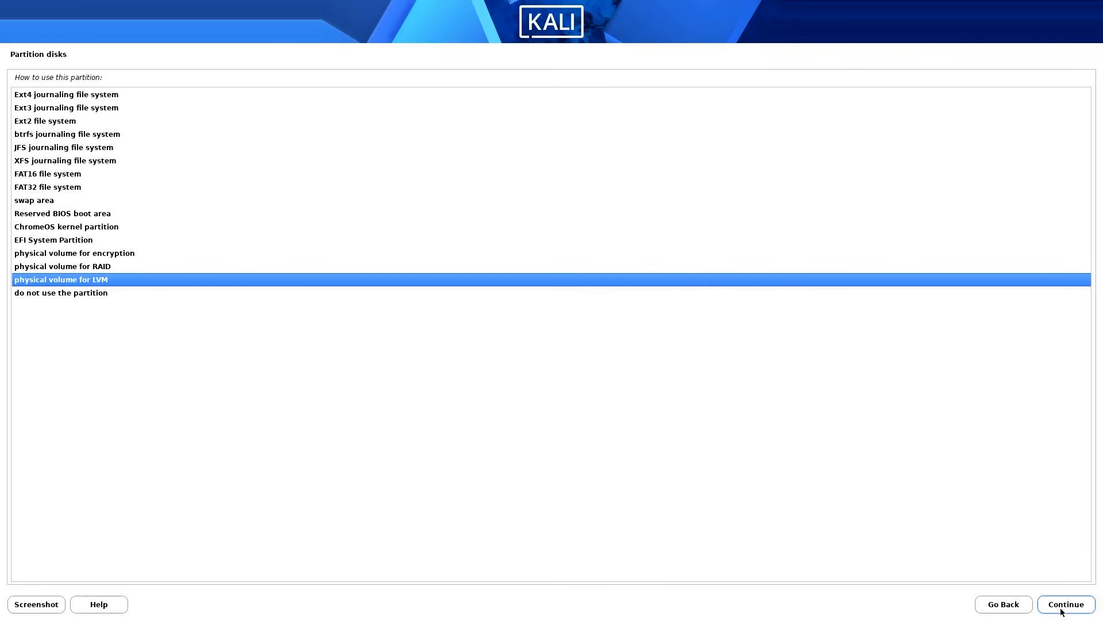
click(1062, 611)
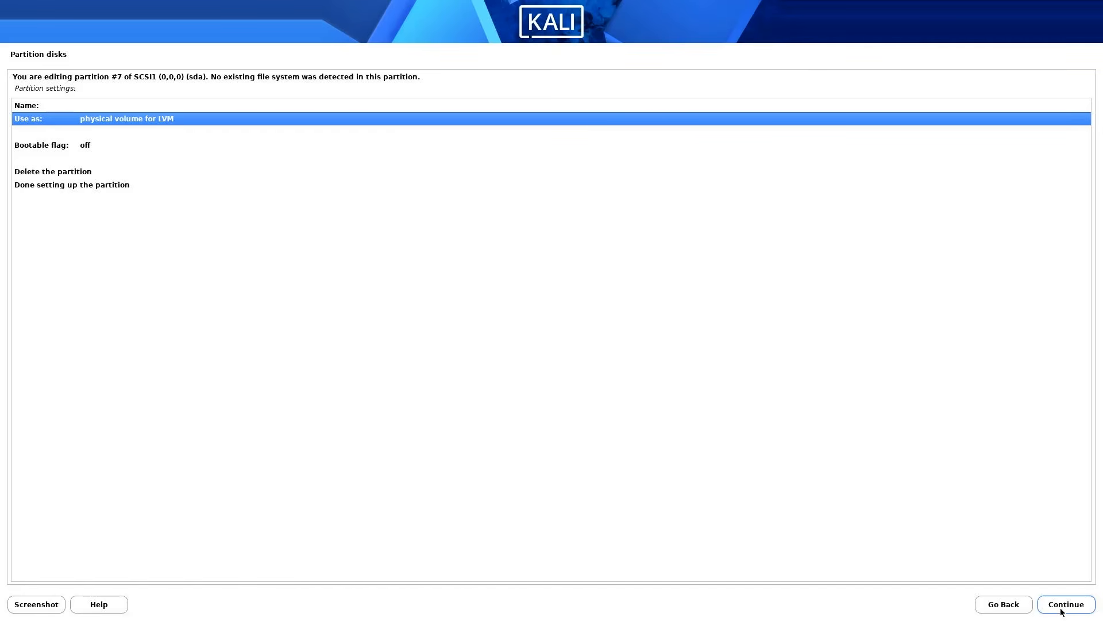
key(Down)
key(Down)
key(Down)
click(1061, 611)
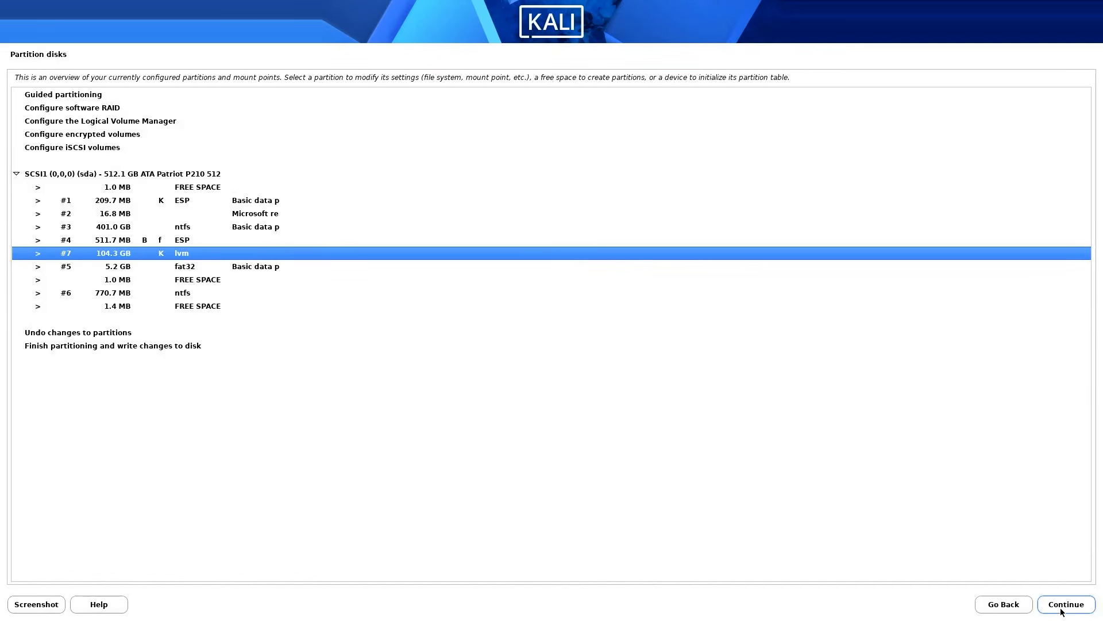
Open the Logical Volume Manager configuration and agree to write the partition changes to disk.
key(Up)
key(Up)
key(Up)
key(Up)
key(Up)
key(Up)
key(Up)
key(Up)
key(Up)
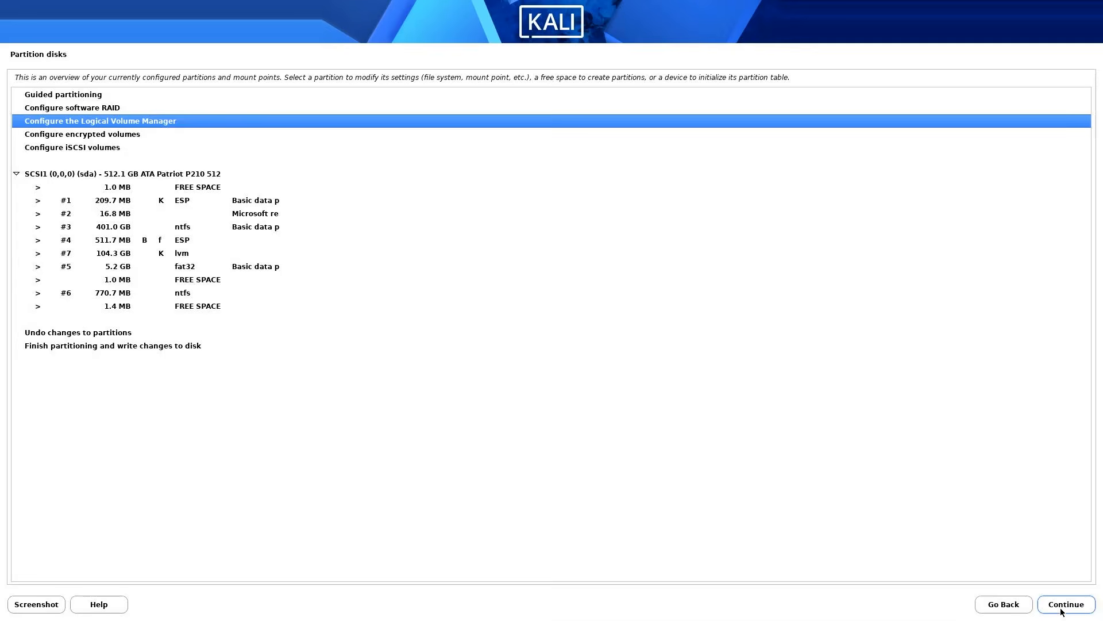
click(1062, 611)
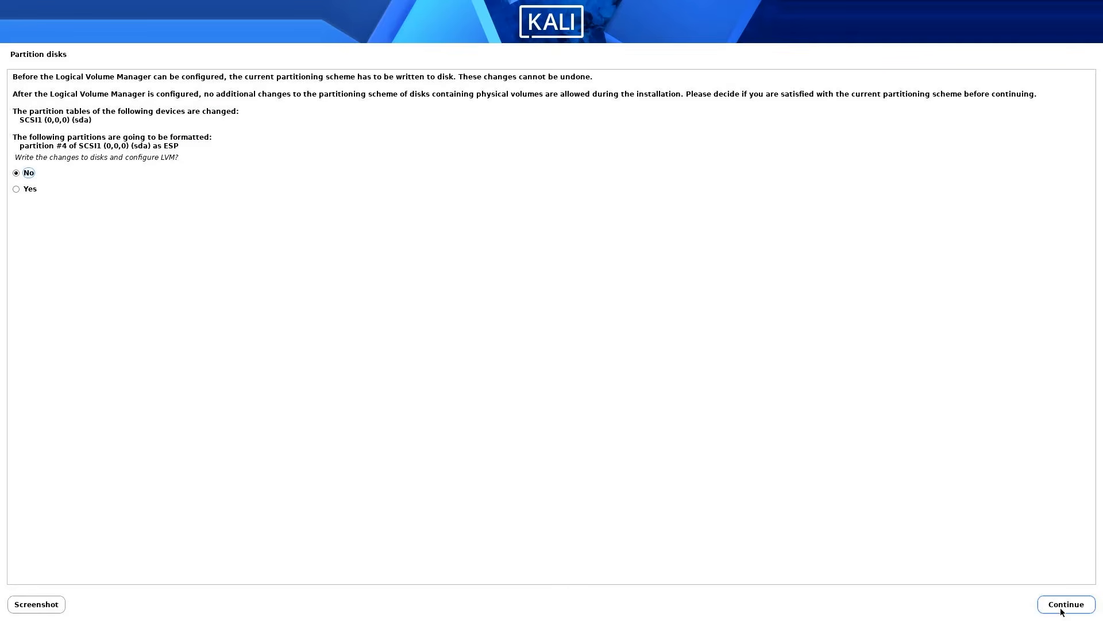
key(Down)
click(1062, 611)
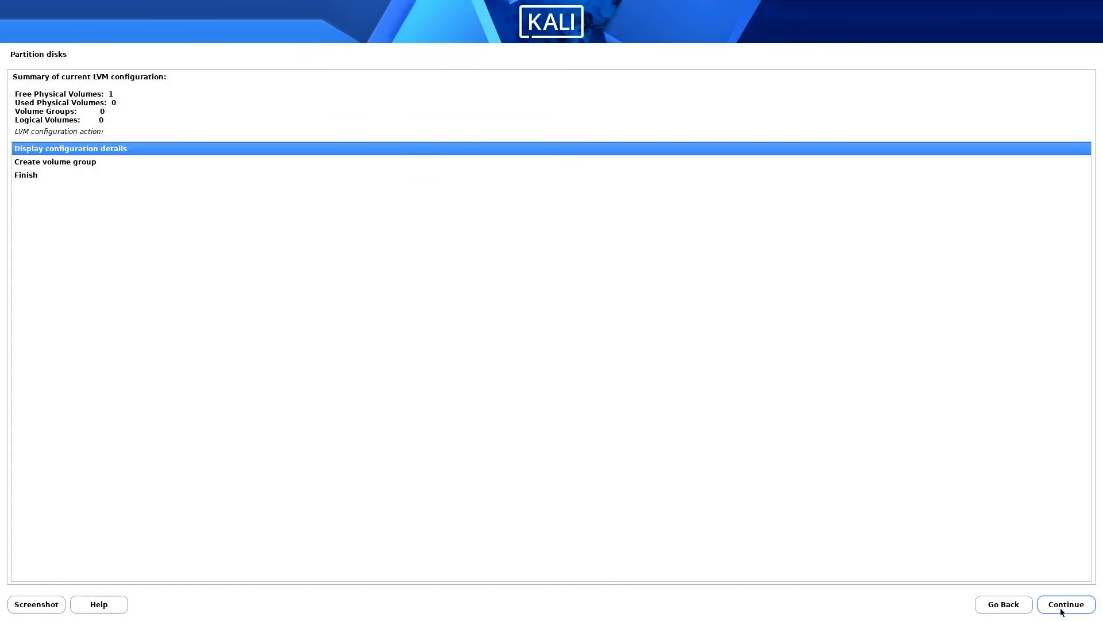
Start a new LVM volume group and name it kali-vg.
key(Down)
click(1062, 611)
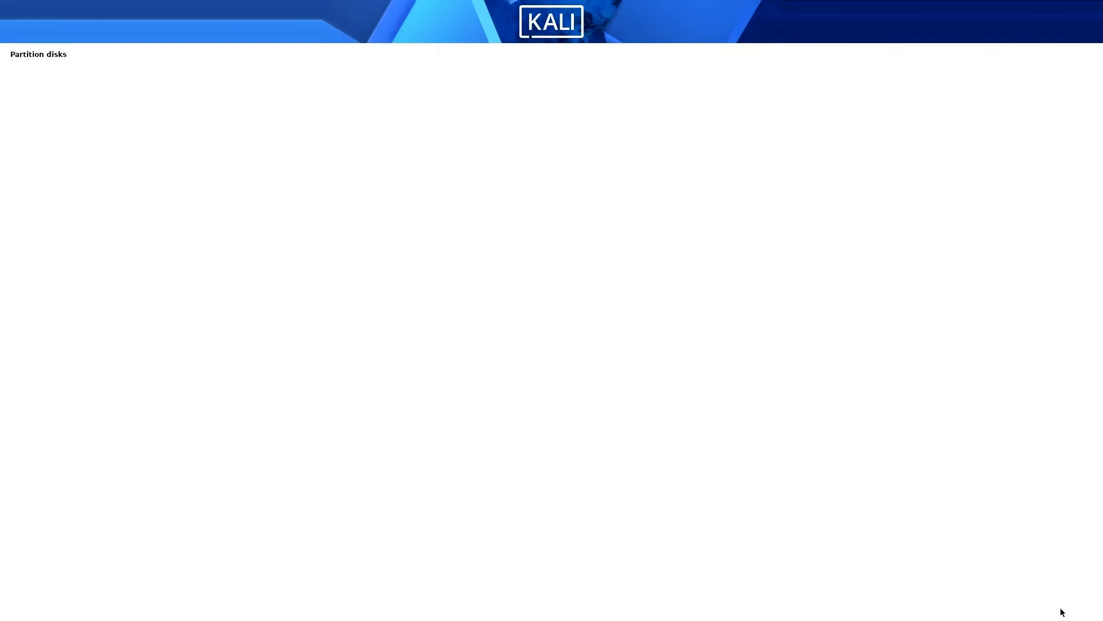
text(kali-vg)
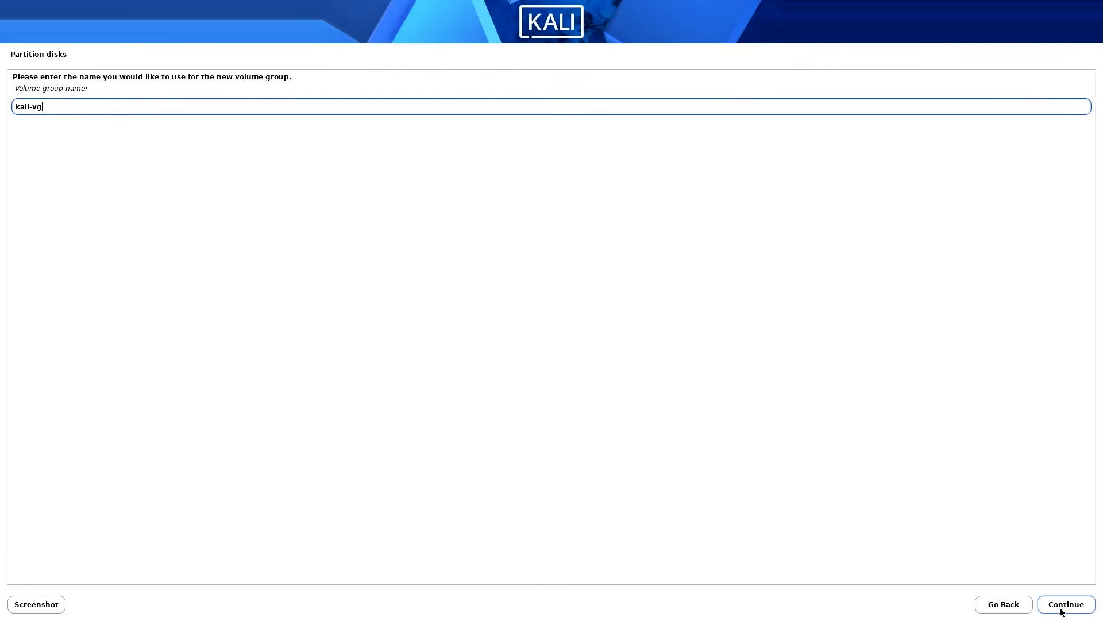
click(1062, 611)
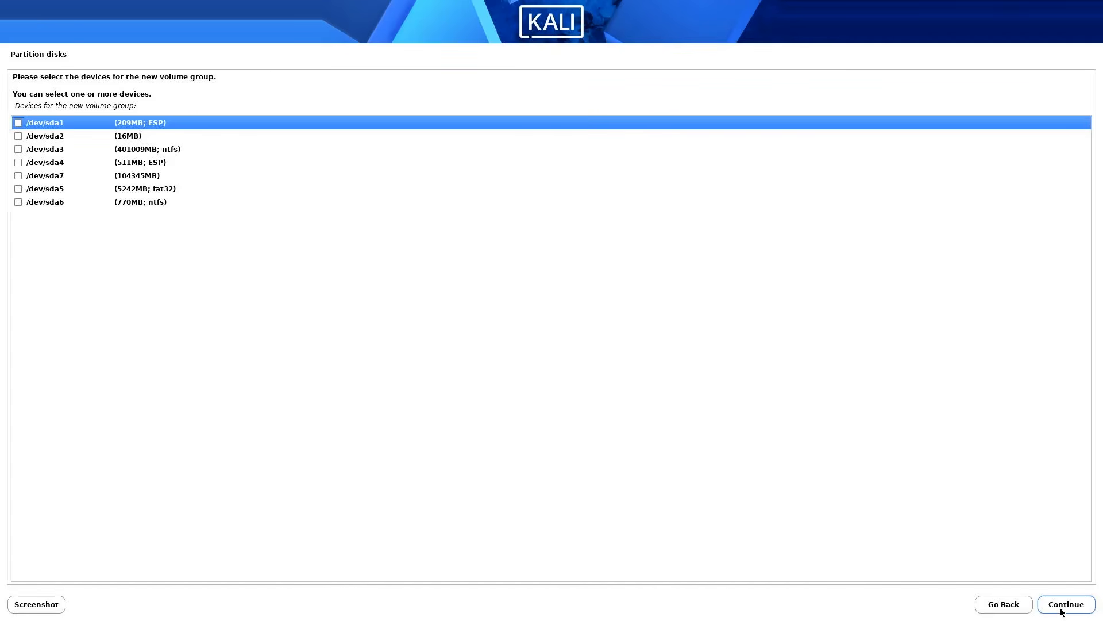
Check the partitions with blkid in the text console and choose /dev/sda7 as the volume group's device.
key(Down)
key(Down)
key(Down)
key(Down)
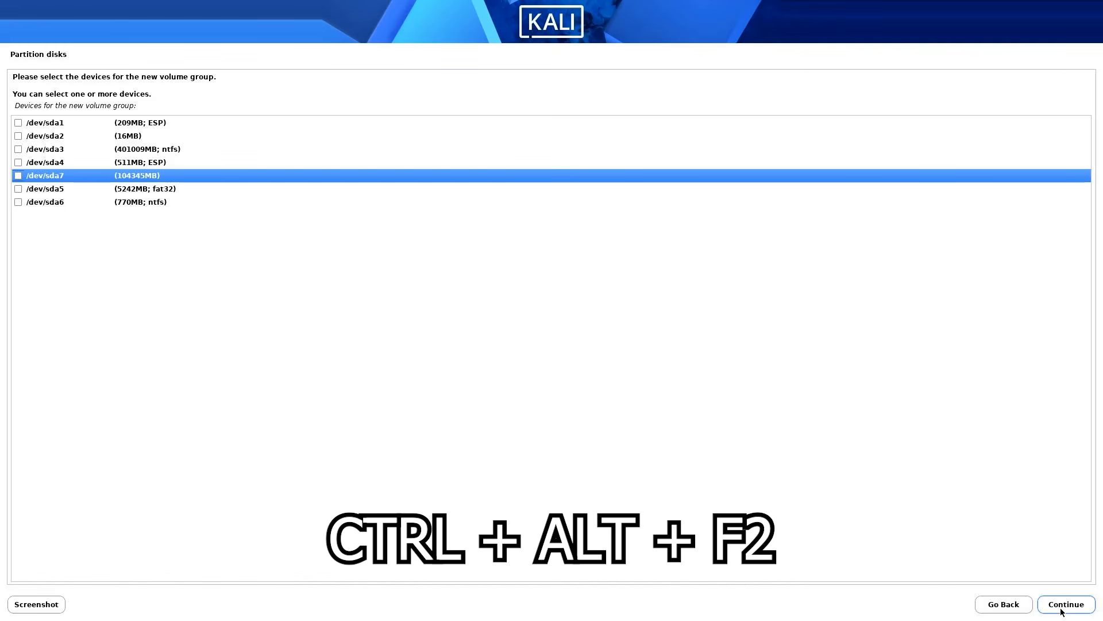
key(ctrl+alt+F2)
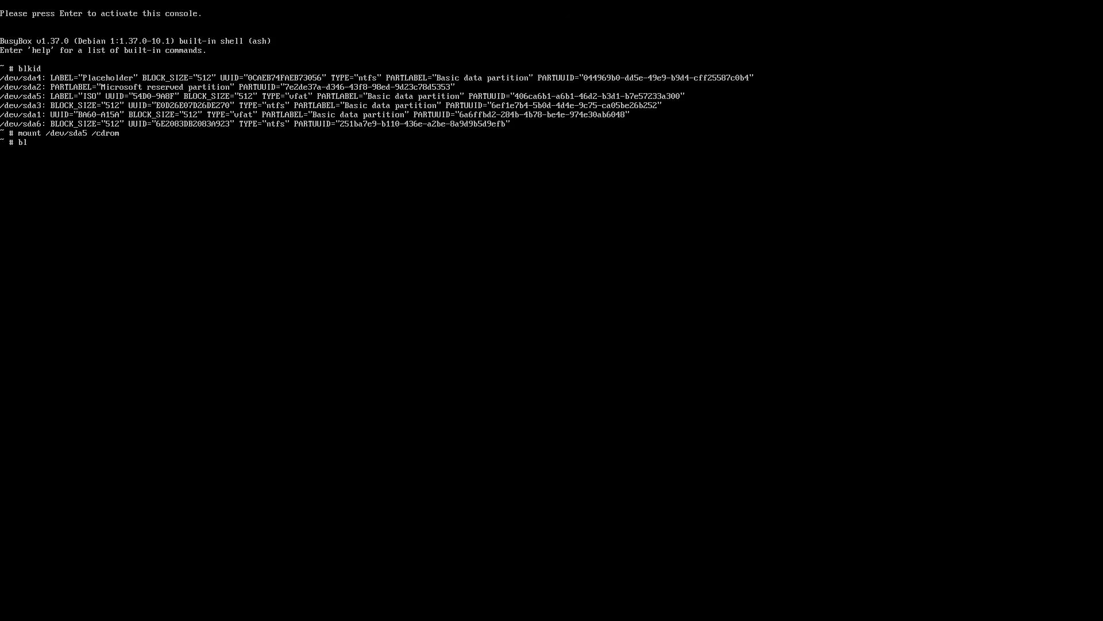
text(kid)
key(Return)
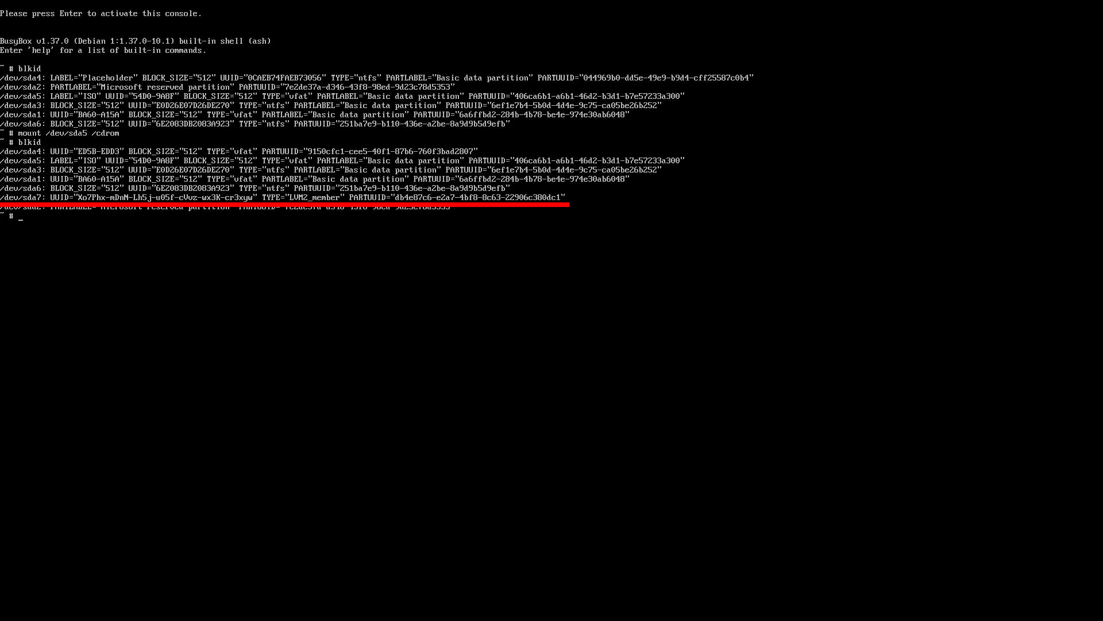
key(ctrl+alt+F5)
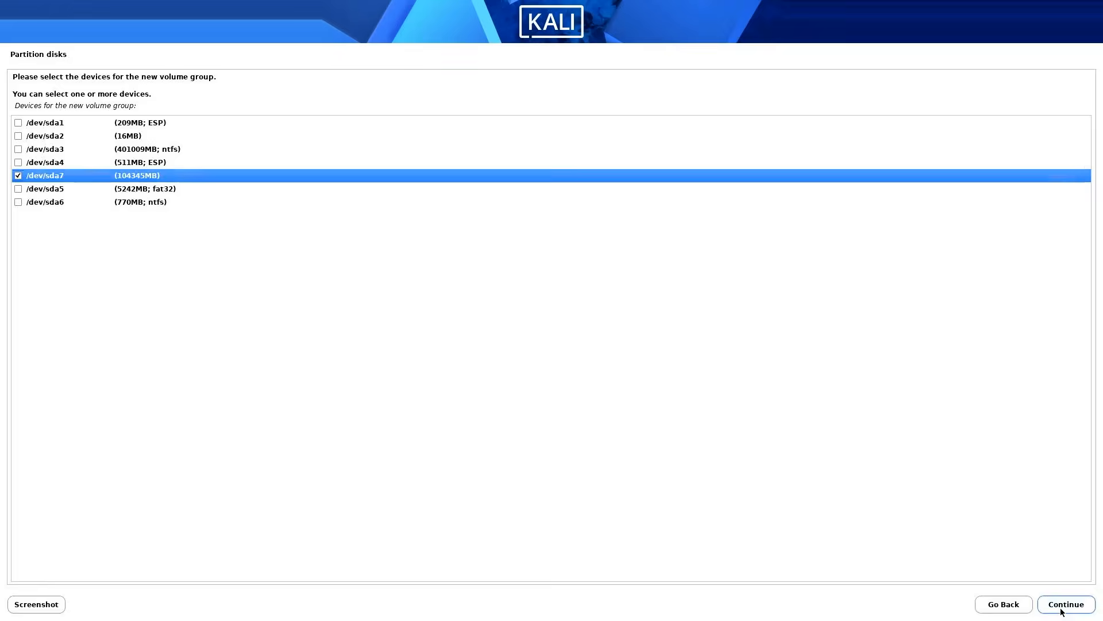
click(1062, 610)
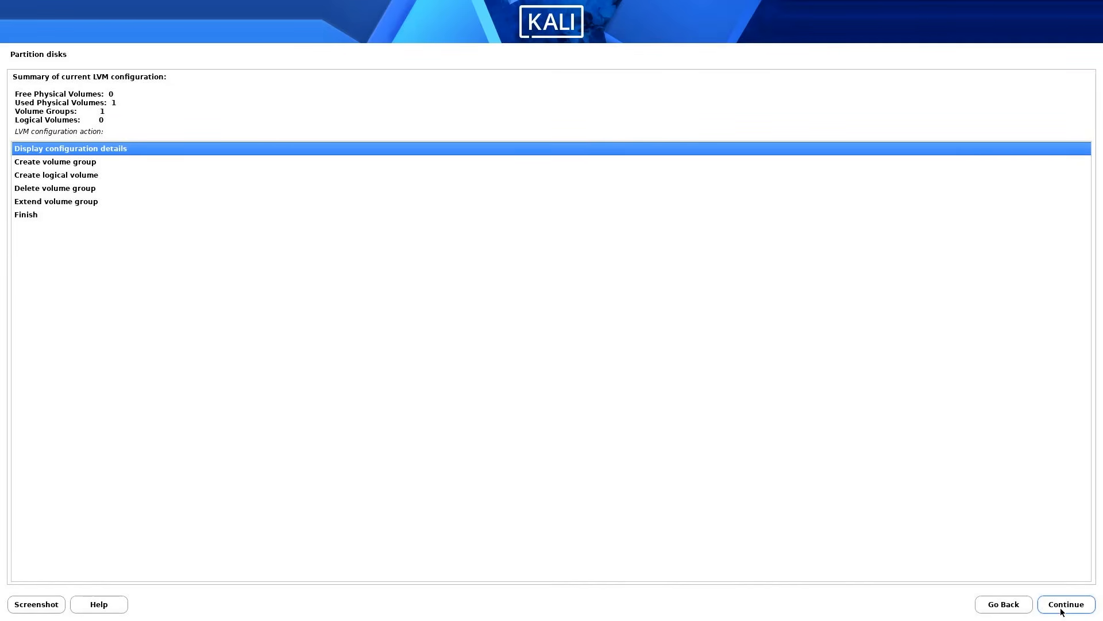
Create a logical volume named swap in the kali-vg volume group, about 12.9 GB in size.
key(Down)
key(Down)
click(1062, 611)
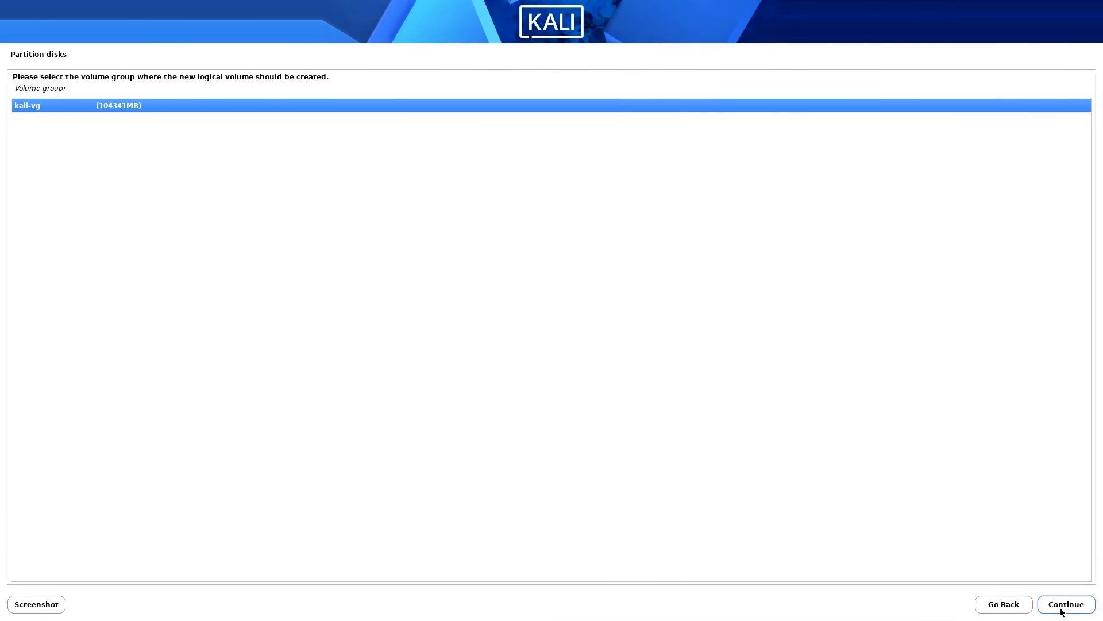
click(1062, 611)
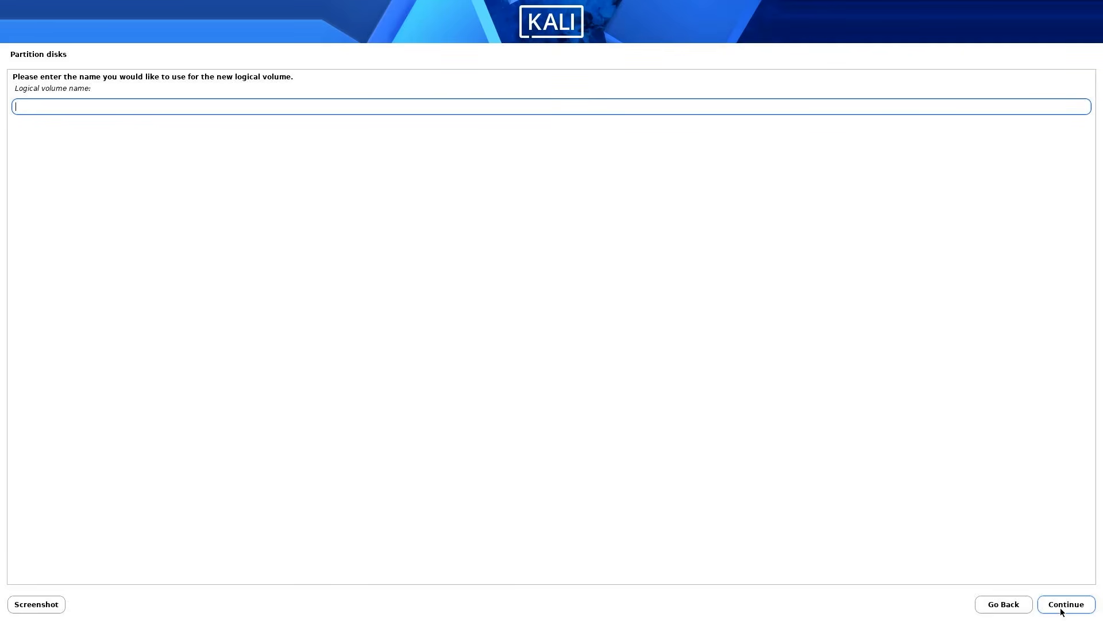
text(swap)
click(1062, 611)
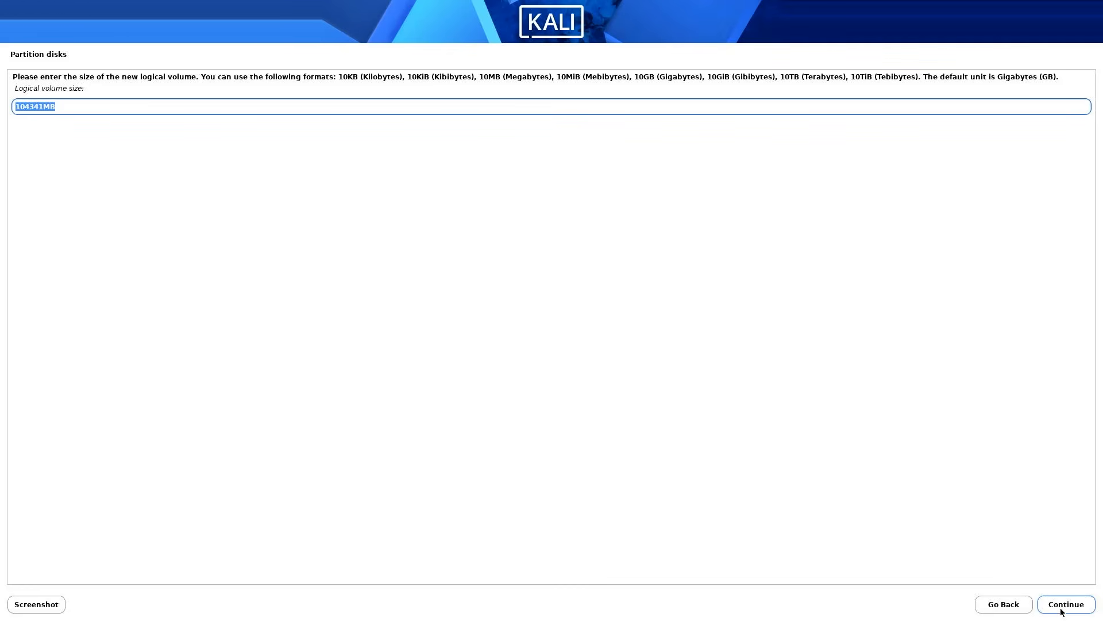
text(10GB)
click(1061, 611)
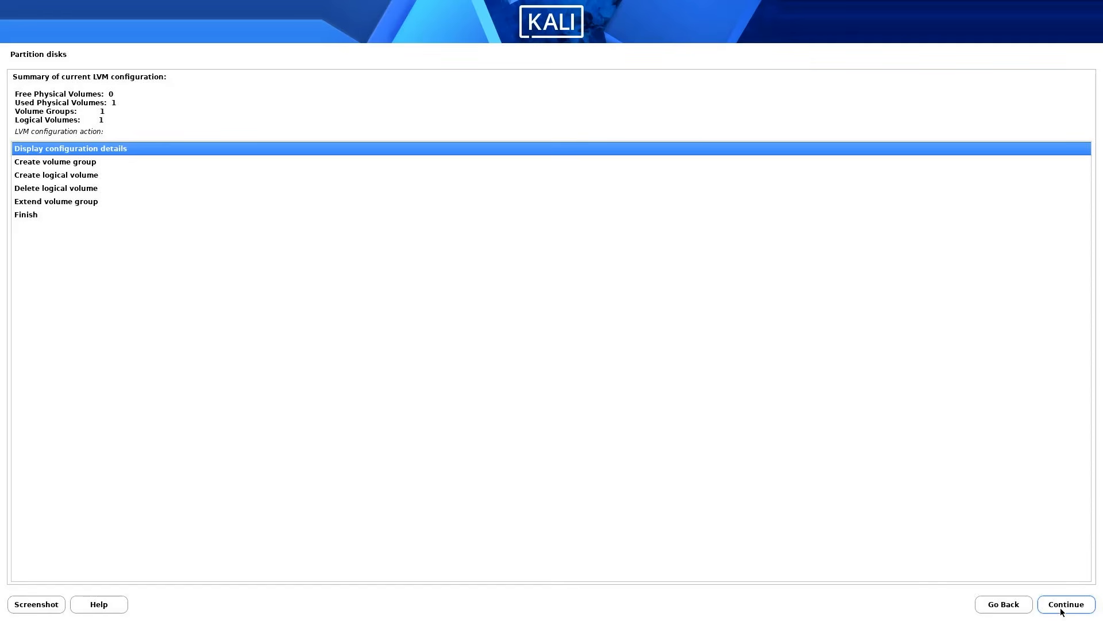
Create a second logical volume named root in kali-vg, using all the remaining space.
key(Down)
key(Down)
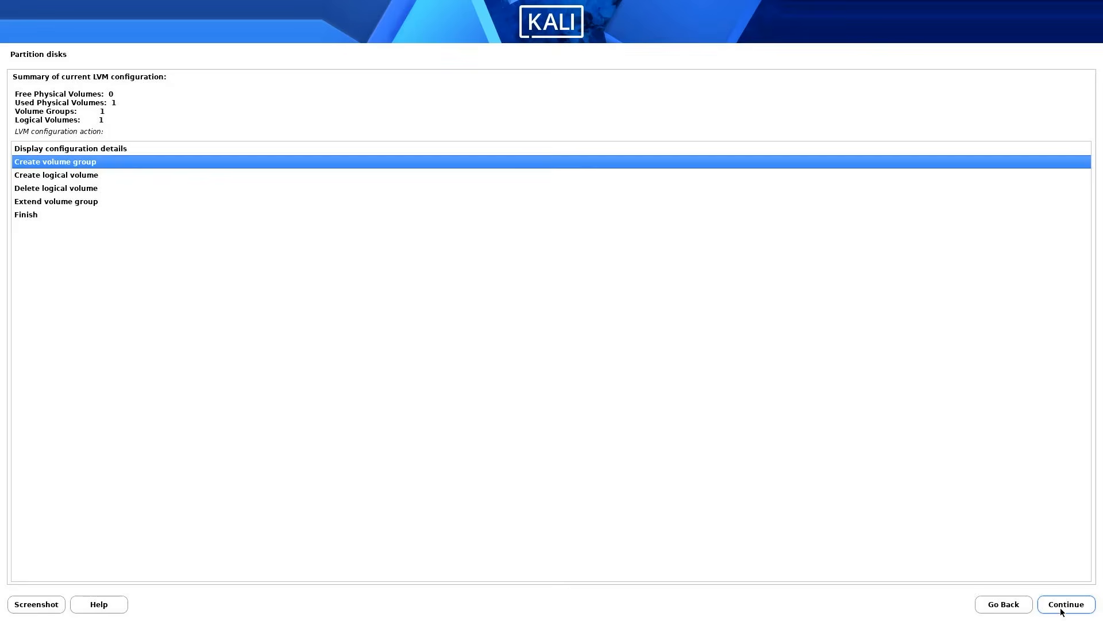
click(1062, 610)
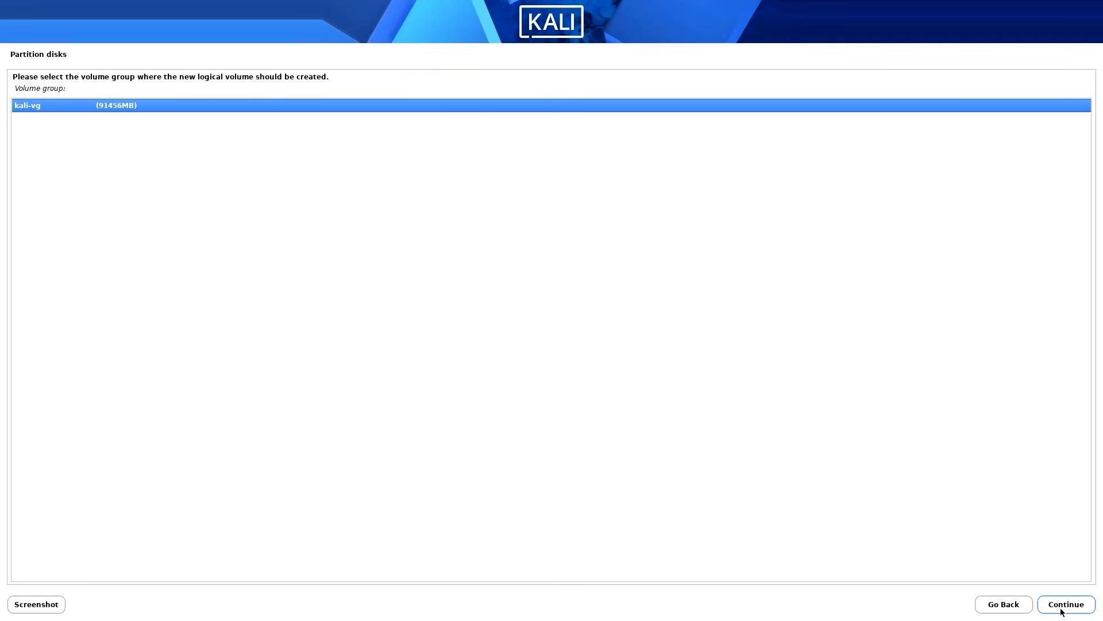
click(1062, 611)
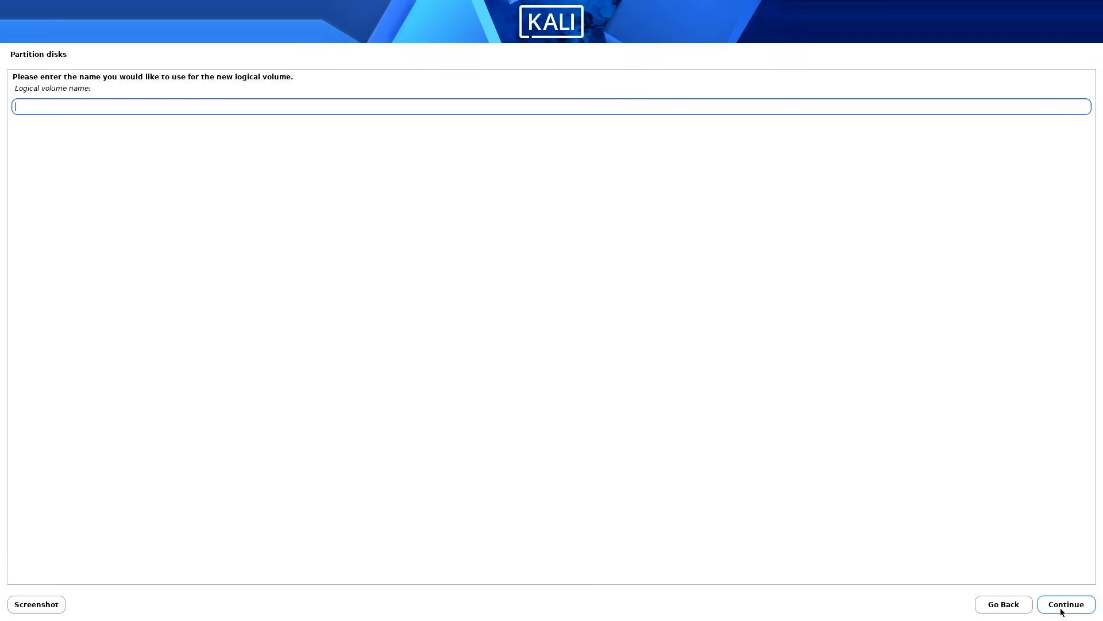
text(root)
click(1062, 610)
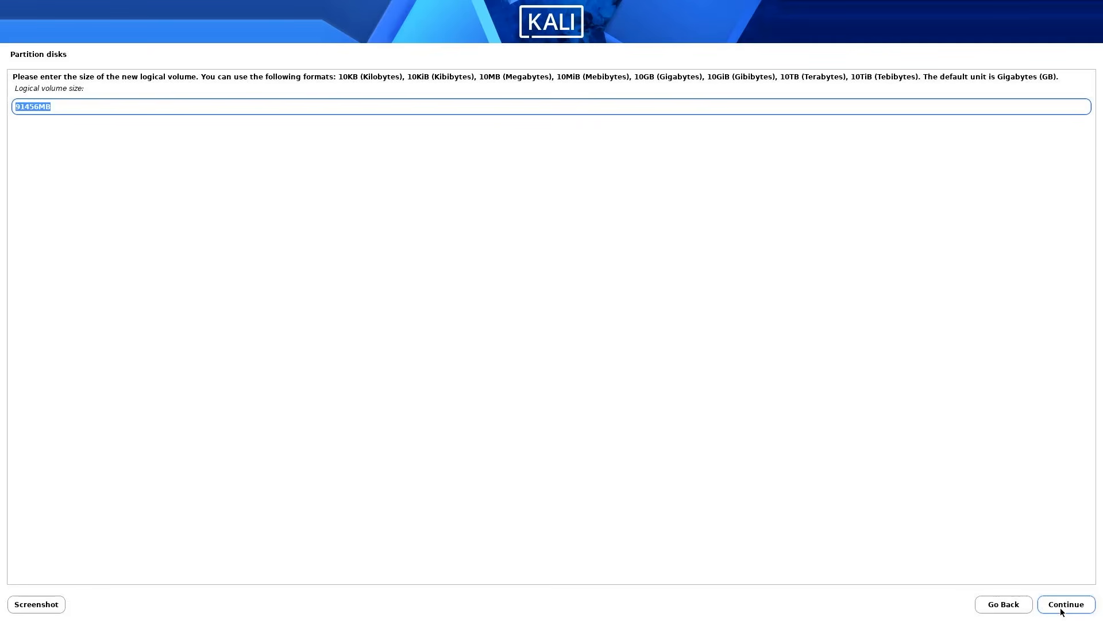
click(1061, 610)
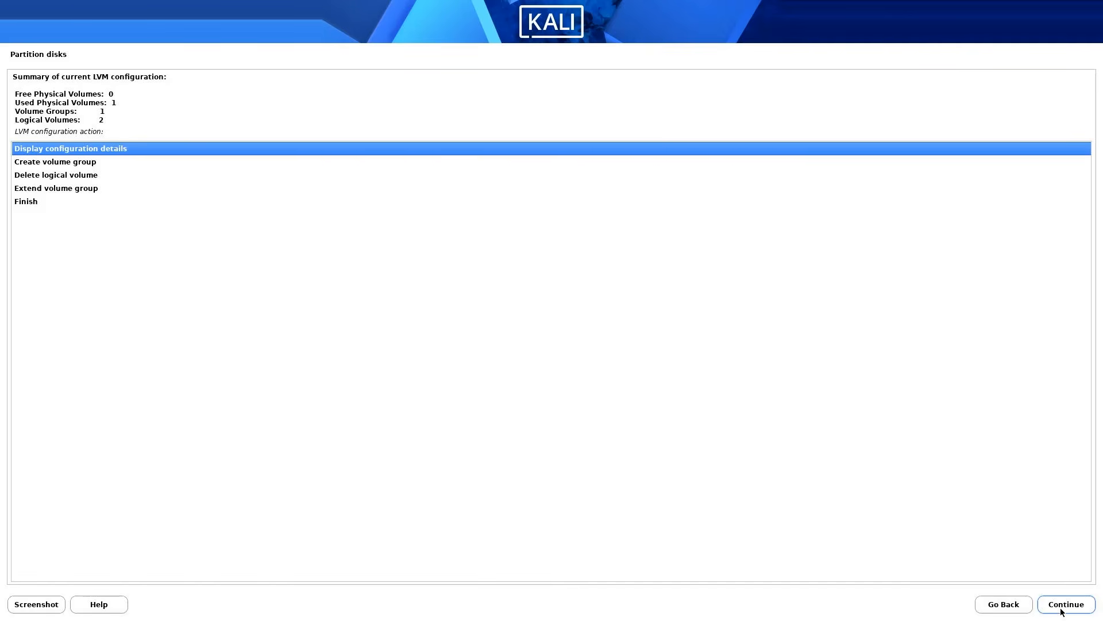
Review the LVM configuration details and finish the Logical Volume Manager configuration.
click(1062, 611)
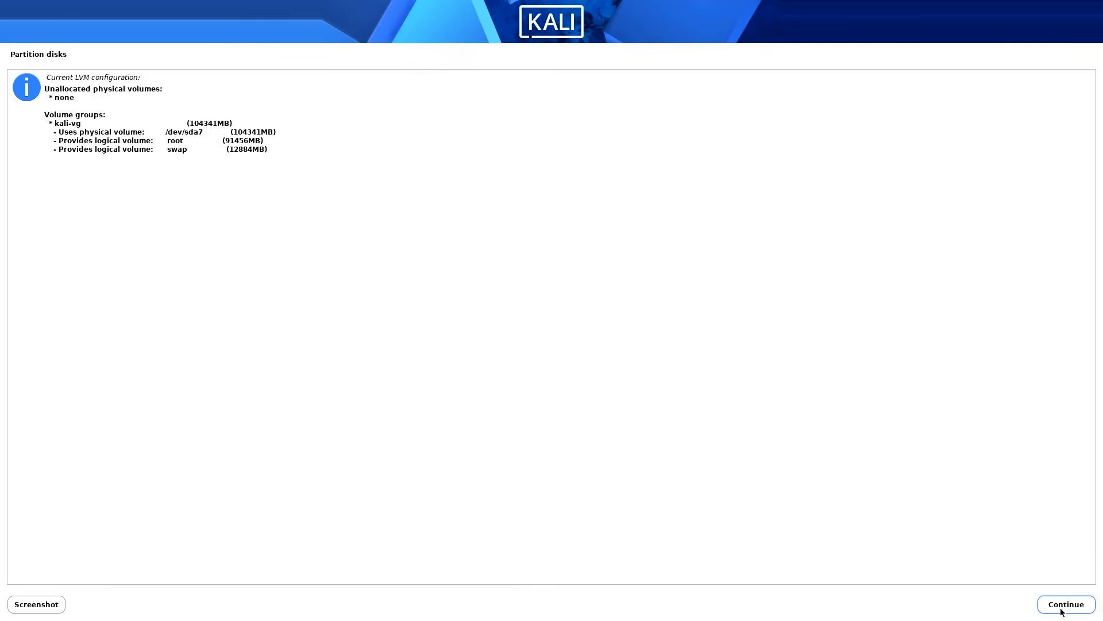
click(1066, 604)
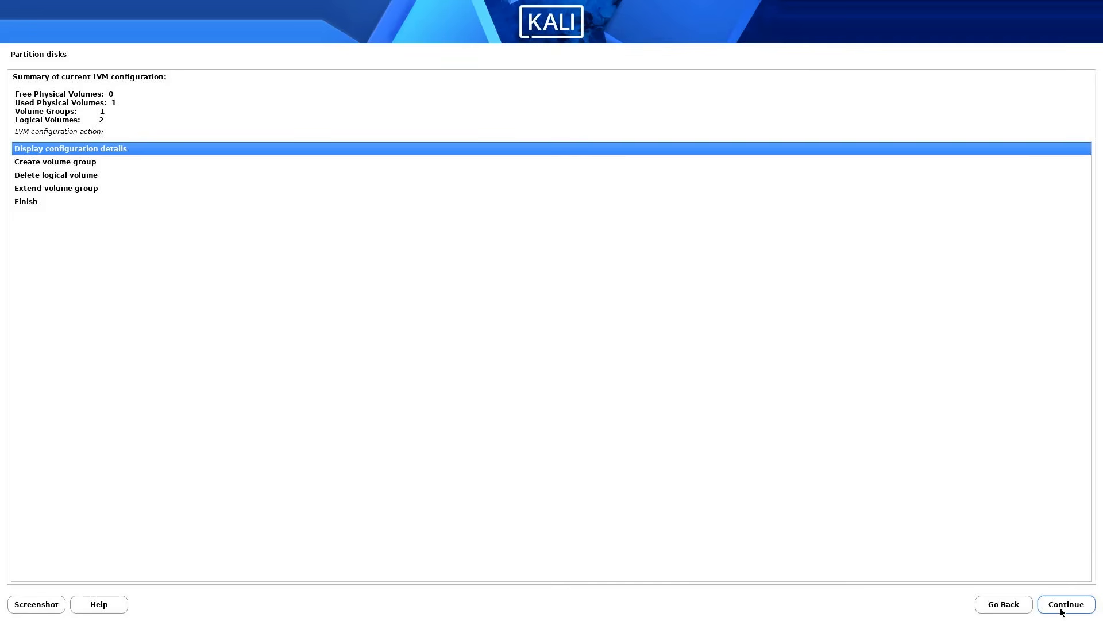
key(Down)
key(Down)
key(Down)
key(Down)
key(Return)
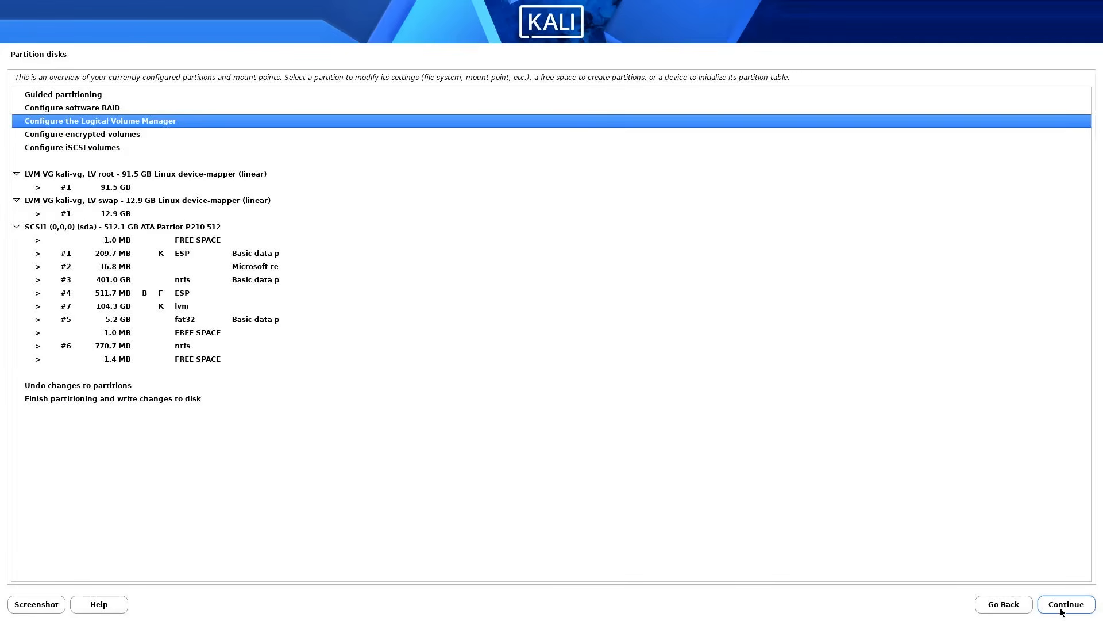
Set the root logical volume's partition to be used as an Ext4 journaling file system.
key(Down)
key(Down)
key(Down)
key(Down)
key(Down)
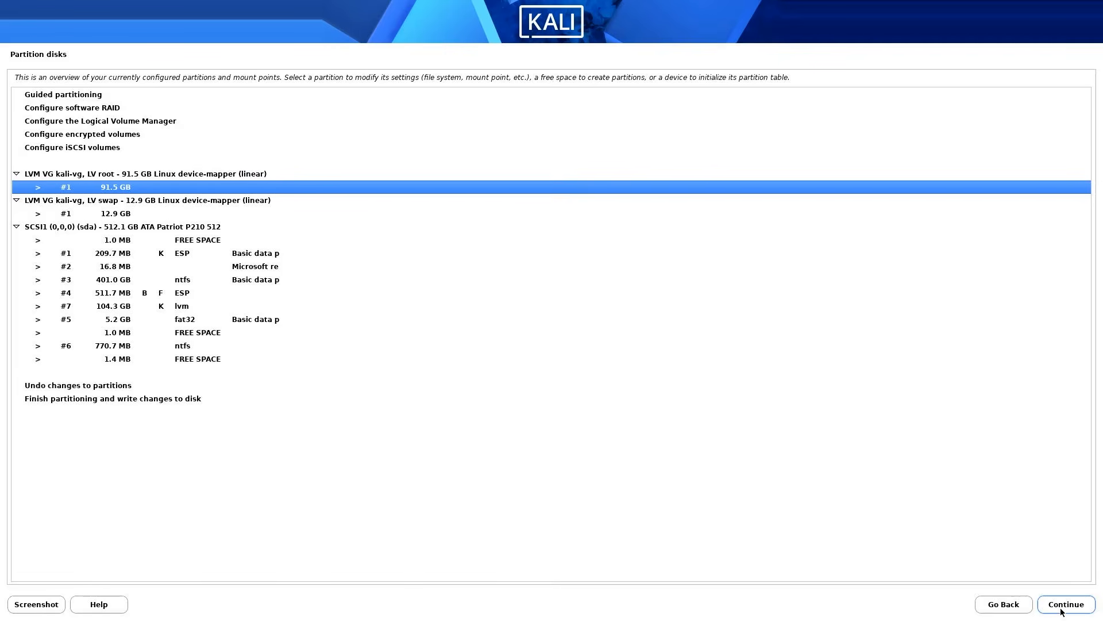
key(Return)
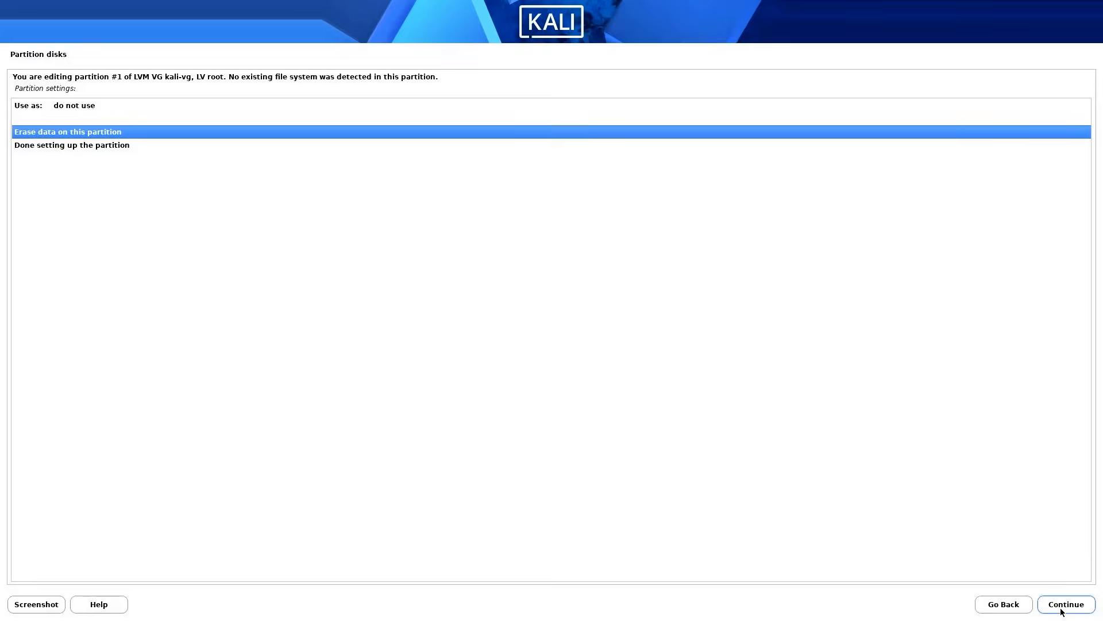
key(Up)
key(Up)
key(Return)
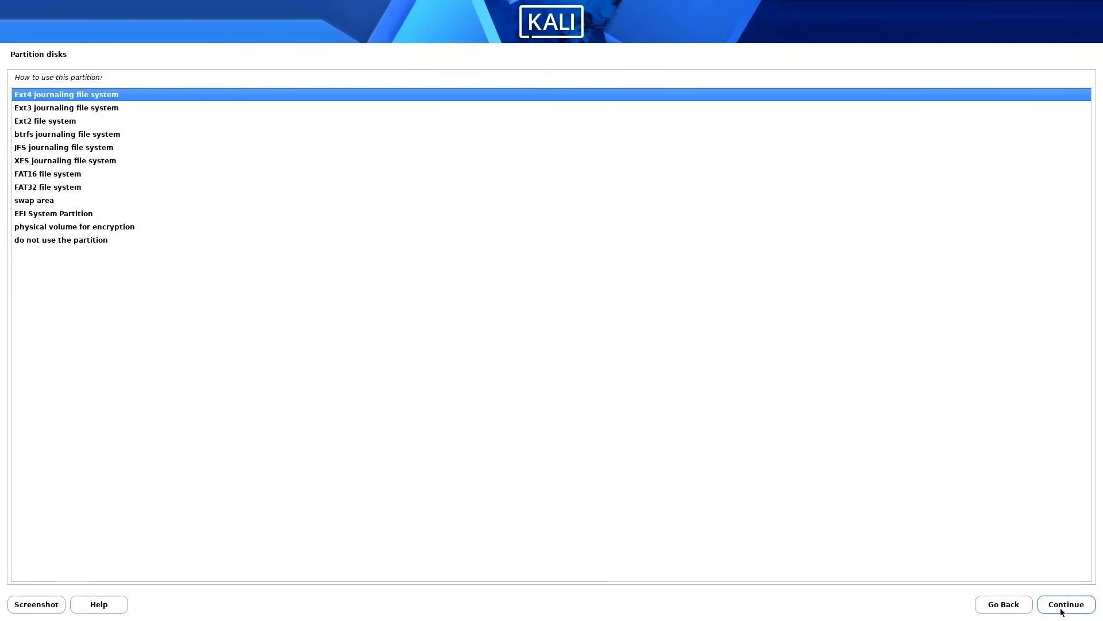
key(Return)
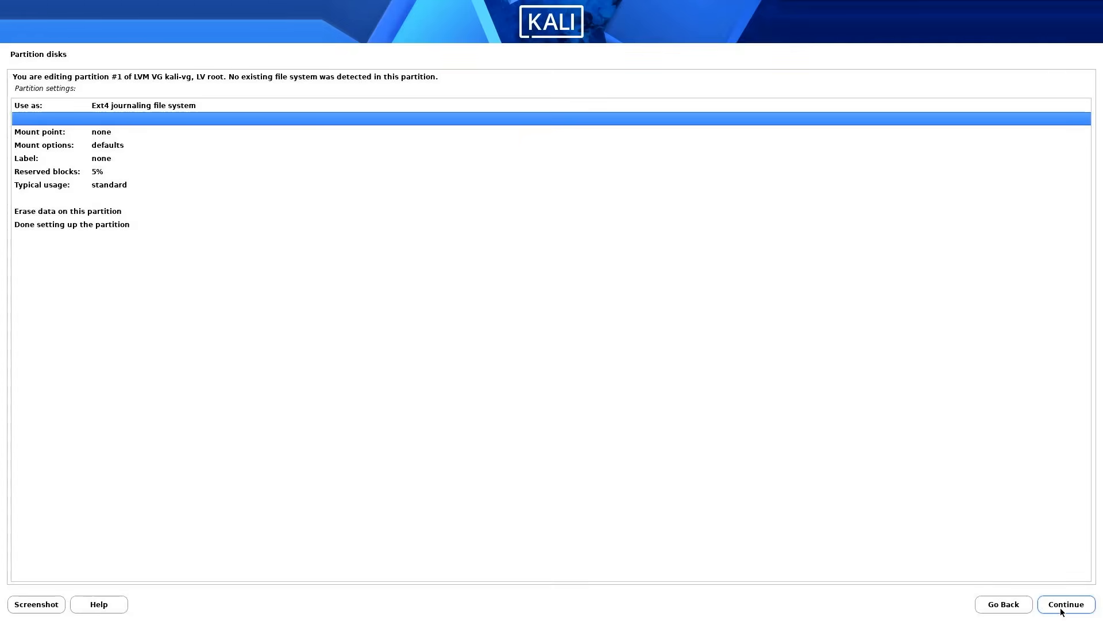
Set the root volume's mount point to / and finish setting up the partition.
key(Return)
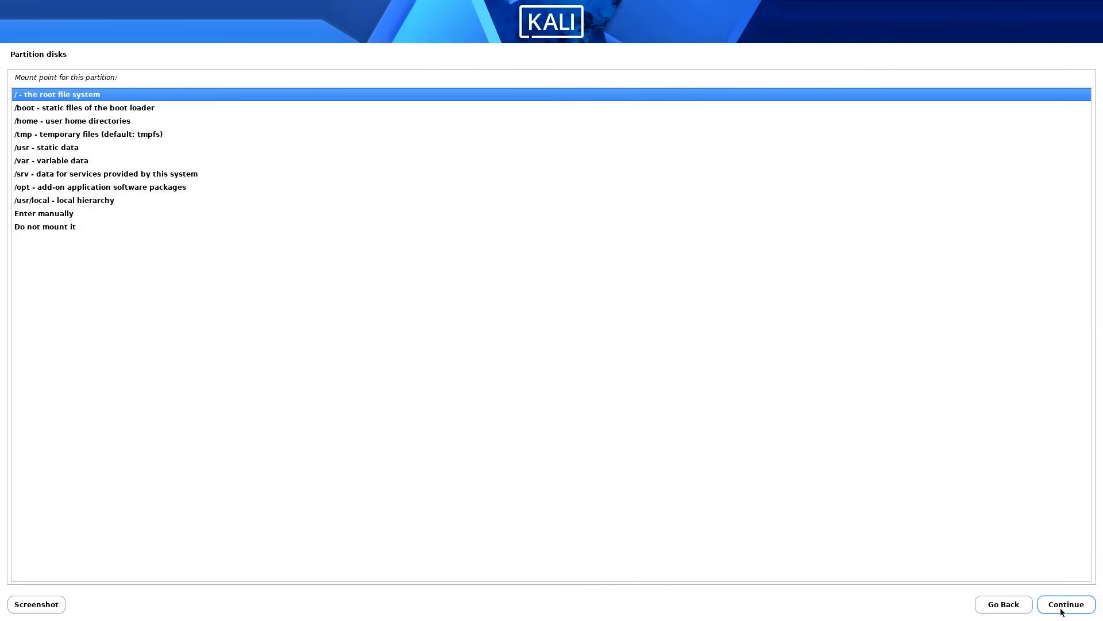
key(Return)
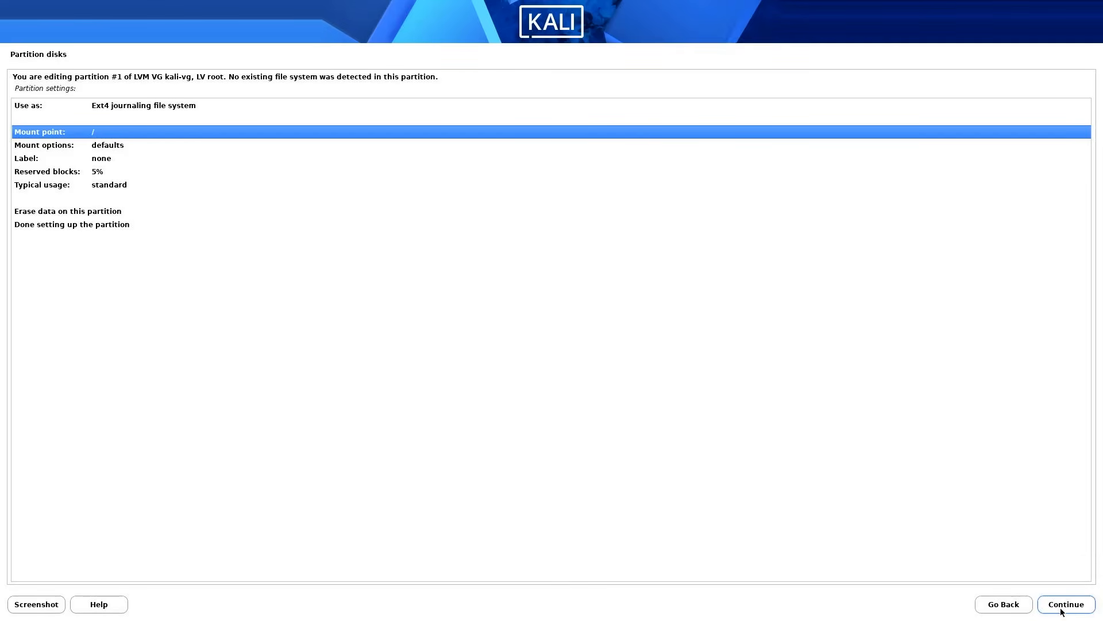
key(Down)
key(Down)
key(Down)
key(Down)
key(Down)
key(Down)
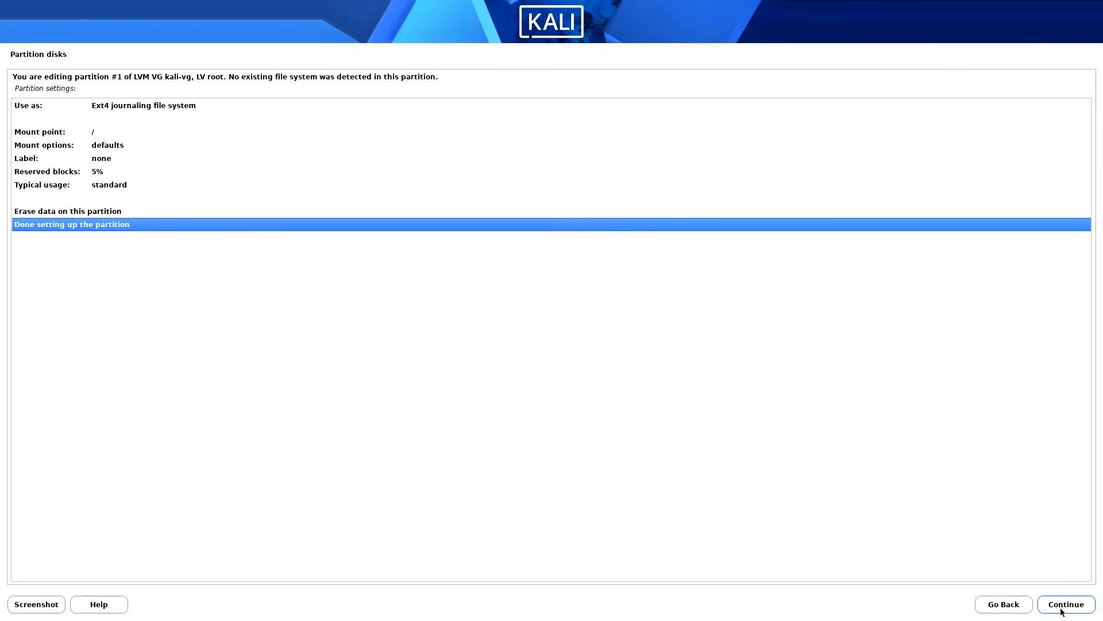
key(Return)
Set the swap logical volume's partition to be used as swap area and finish setting it up.
key(Down)
key(Down)
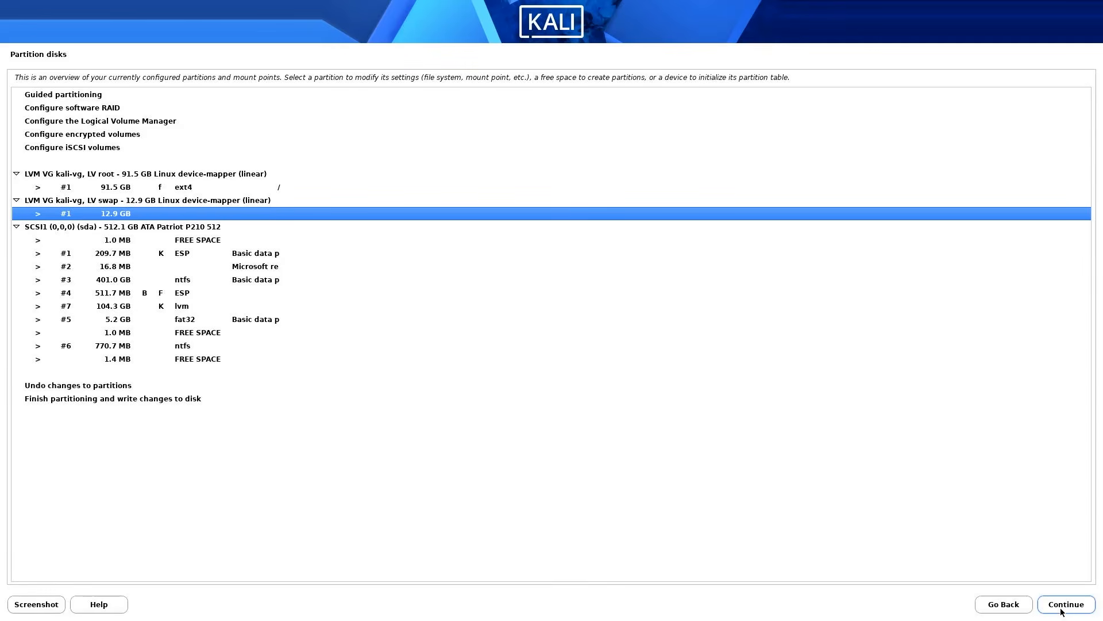
key(Return)
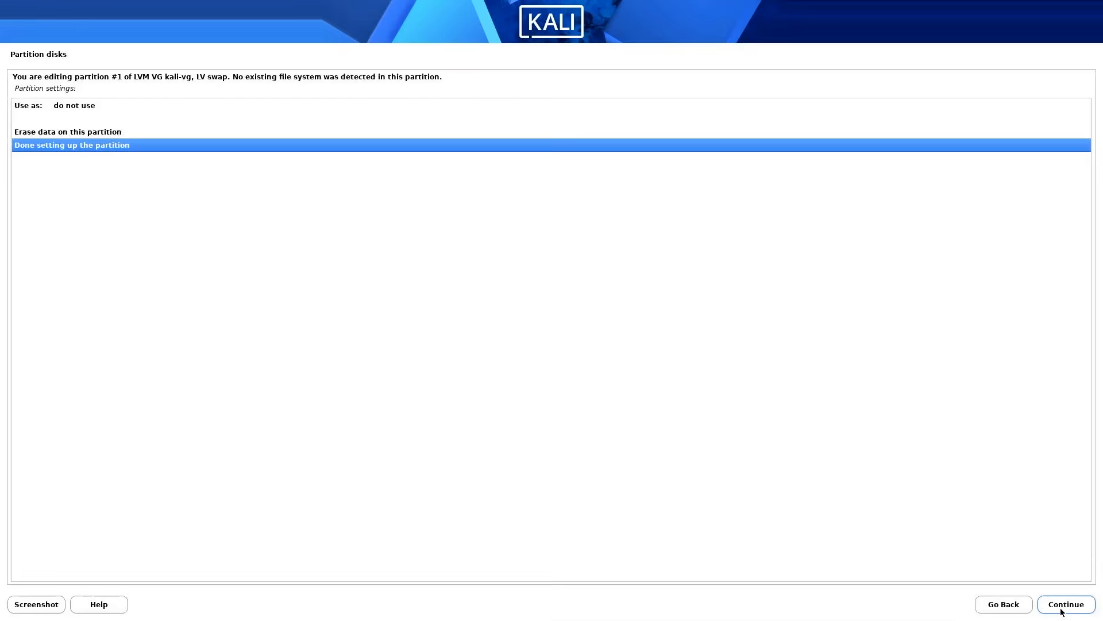
key(Up)
key(Up)
key(Up)
key(Return)
key(Down)
key(Down)
key(Down)
key(Down)
key(Down)
key(Down)
key(Down)
key(Down)
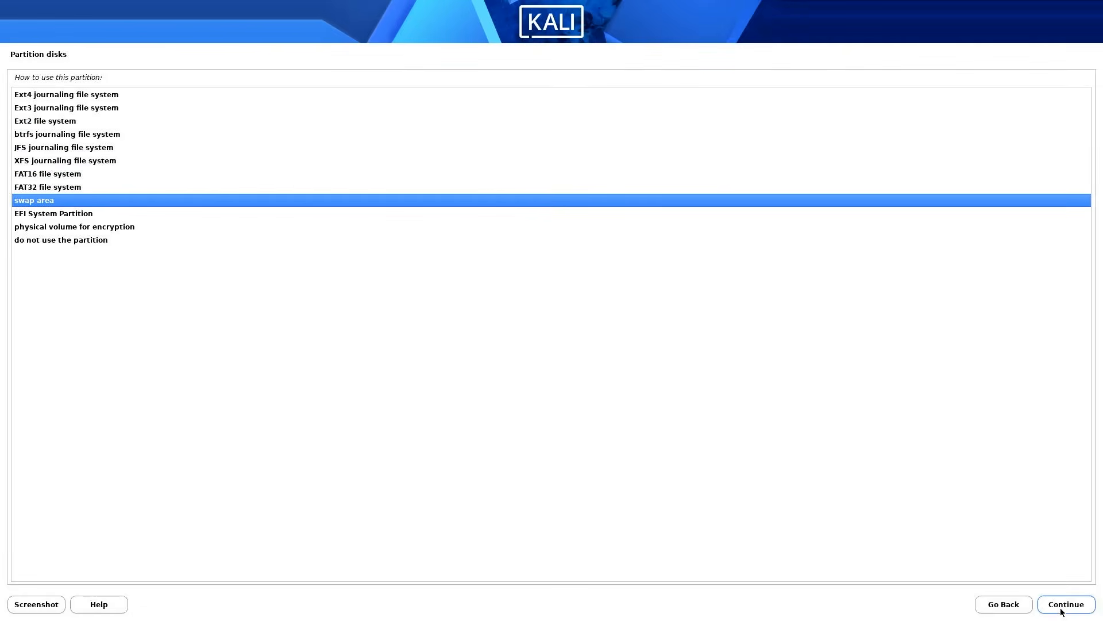
key(Return)
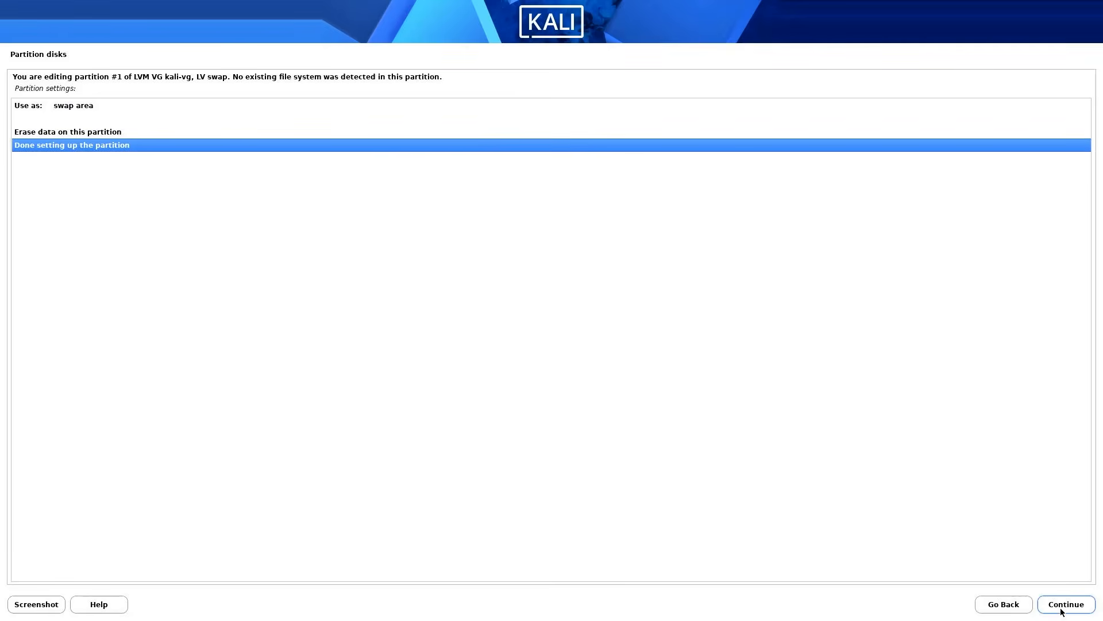
key(Return)
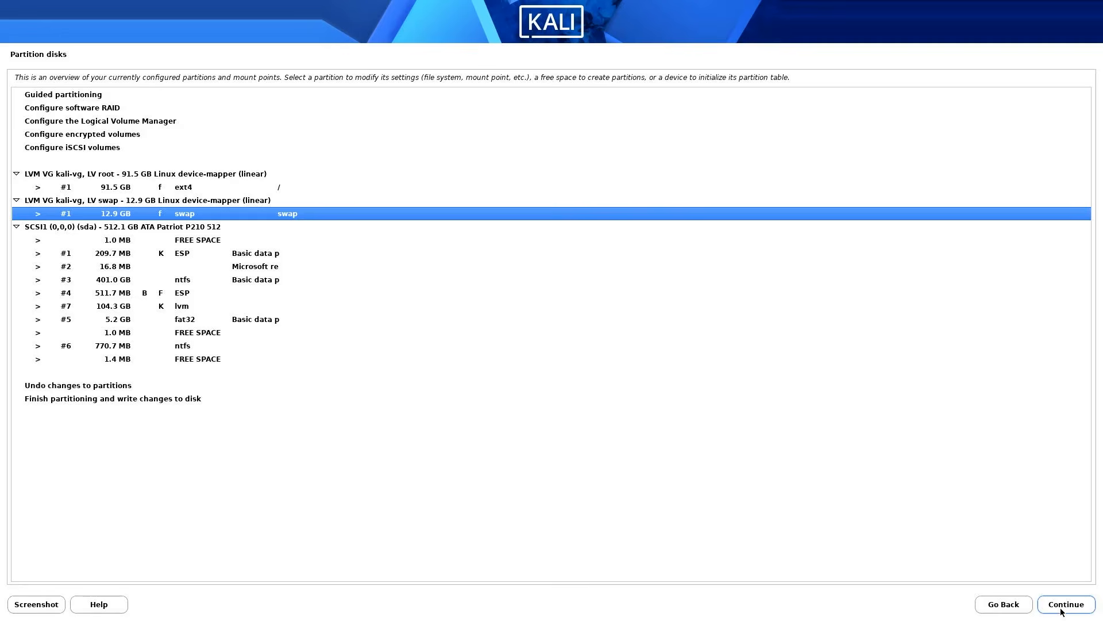
Finish partitioning and agree to write the changes to the disks.
key(Down)
key(Down)
key(Down)
key(Down)
key(Down)
key(Down)
key(Down)
key(Down)
key(Down)
key(Down)
key(Down)
key(Down)
key(Down)
key(Return)
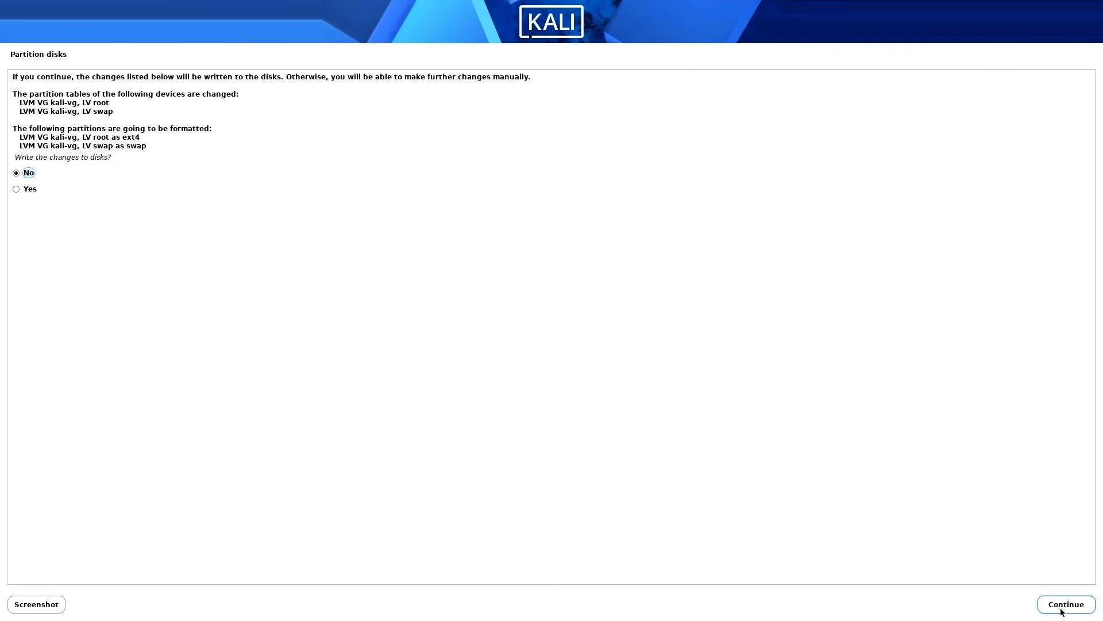
key(Down)
key(Return)
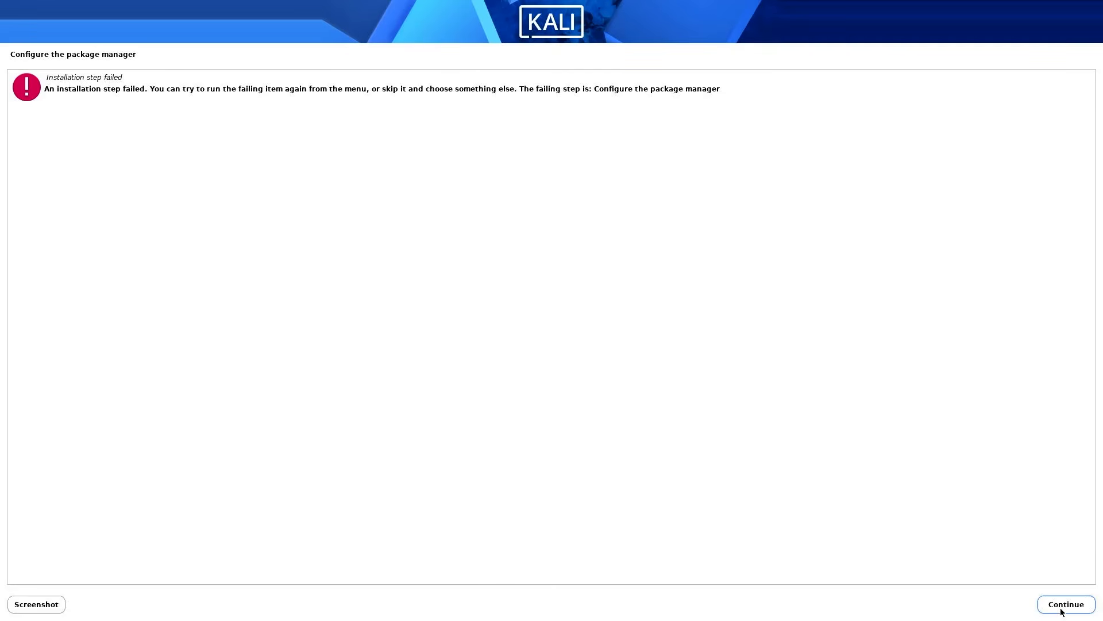
Unmount /cdrom in the text console and rerun the installer's package manager configuration.
key(ctrl+alt+F2)
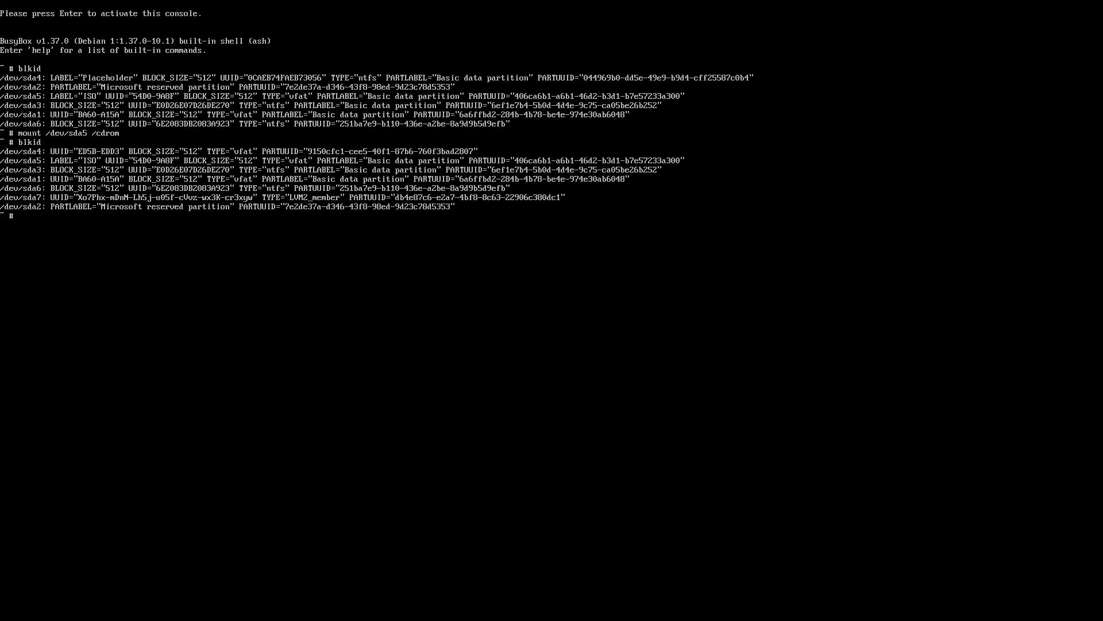
text(umount /cdrom)
key(ctrl+alt+F5)
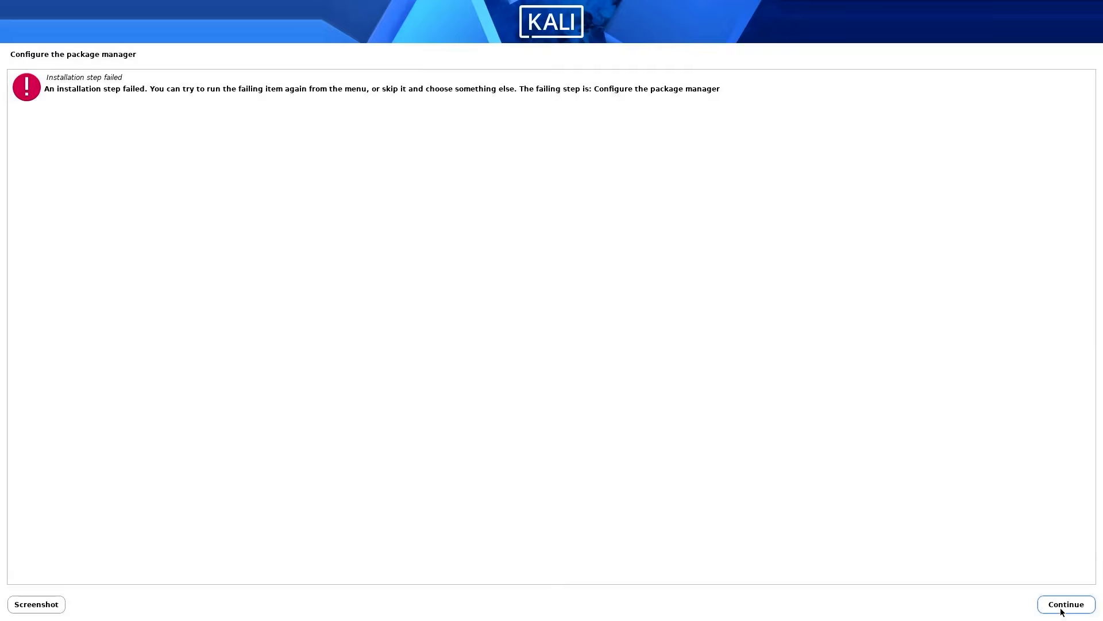
click(1063, 611)
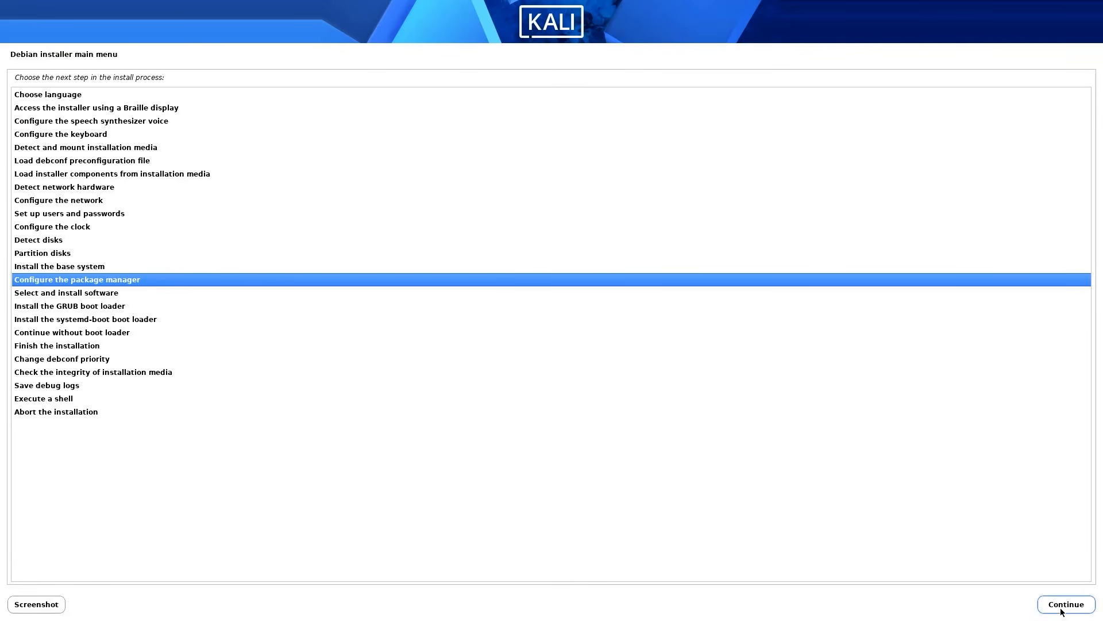
click(1062, 612)
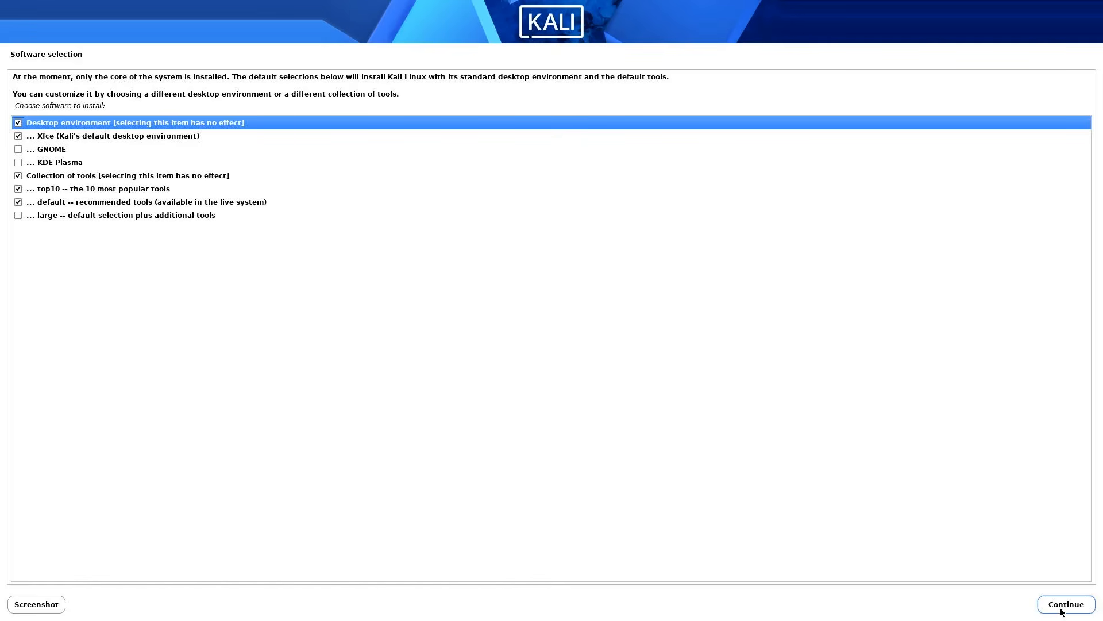
Install the default software selection with the Xfce desktop and reboot once the installation finishes.
click(1062, 611)
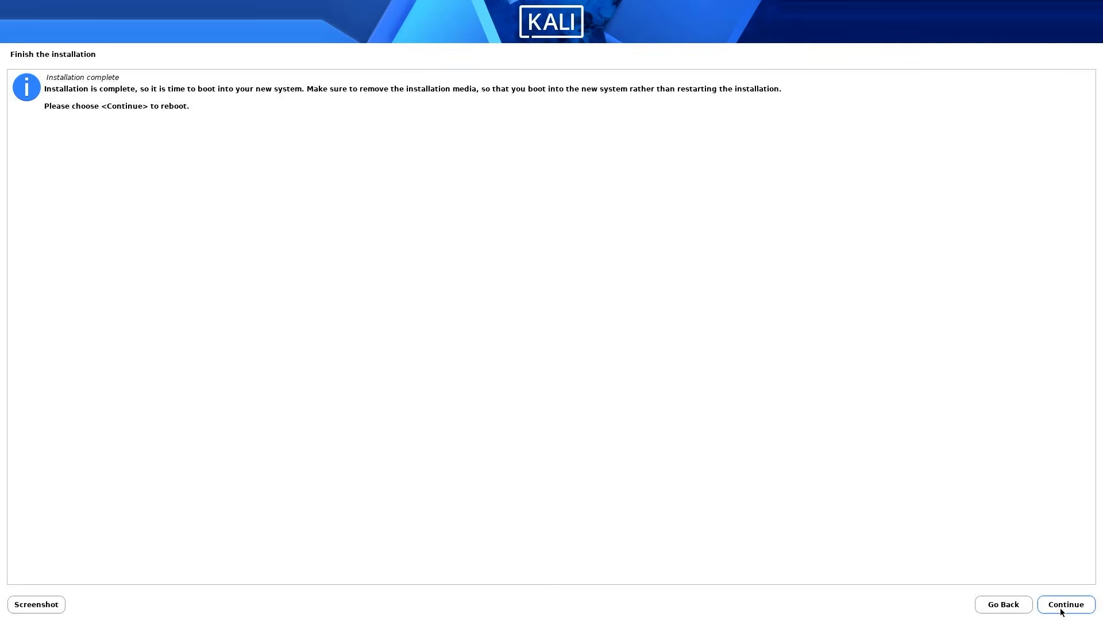
click(1066, 604)
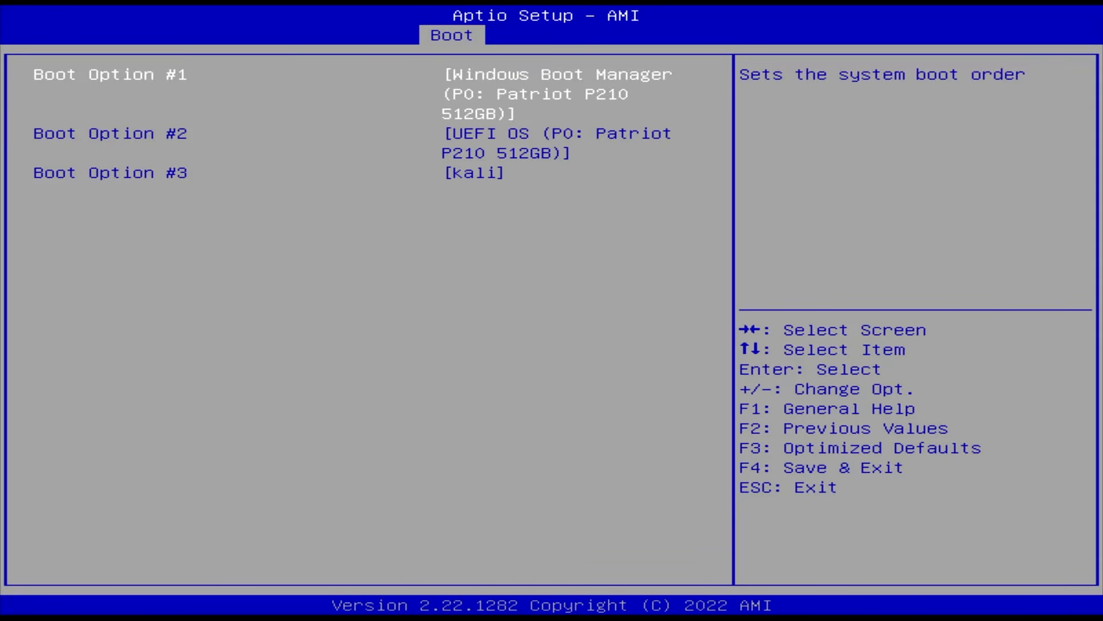
Move the kali entry to the first position in the UEFI firmware's boot order.
key(Down)
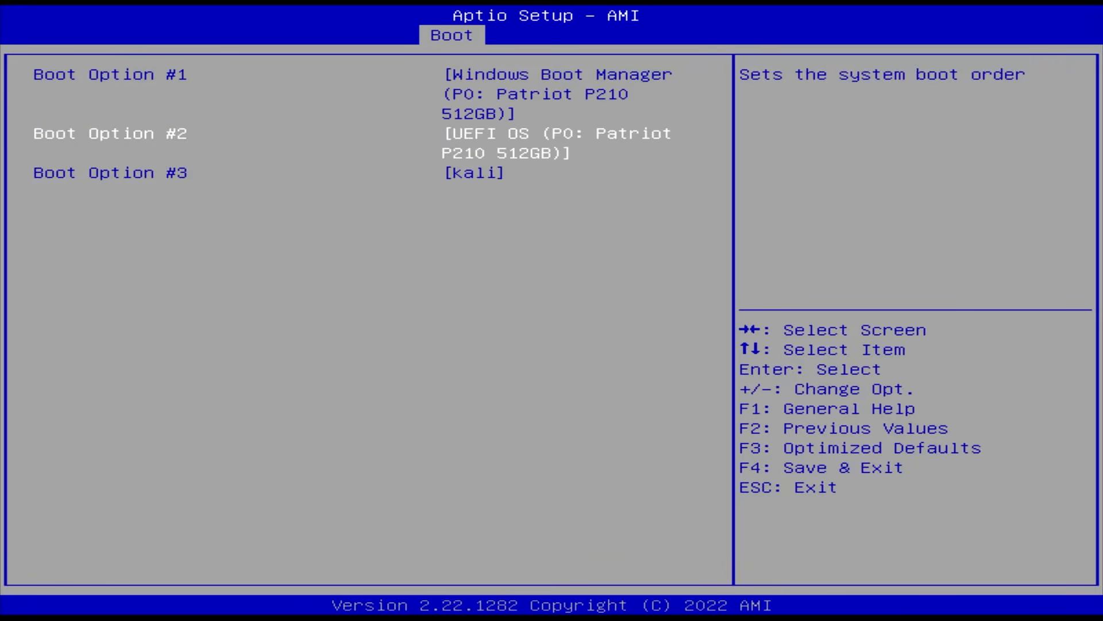
key(Down)
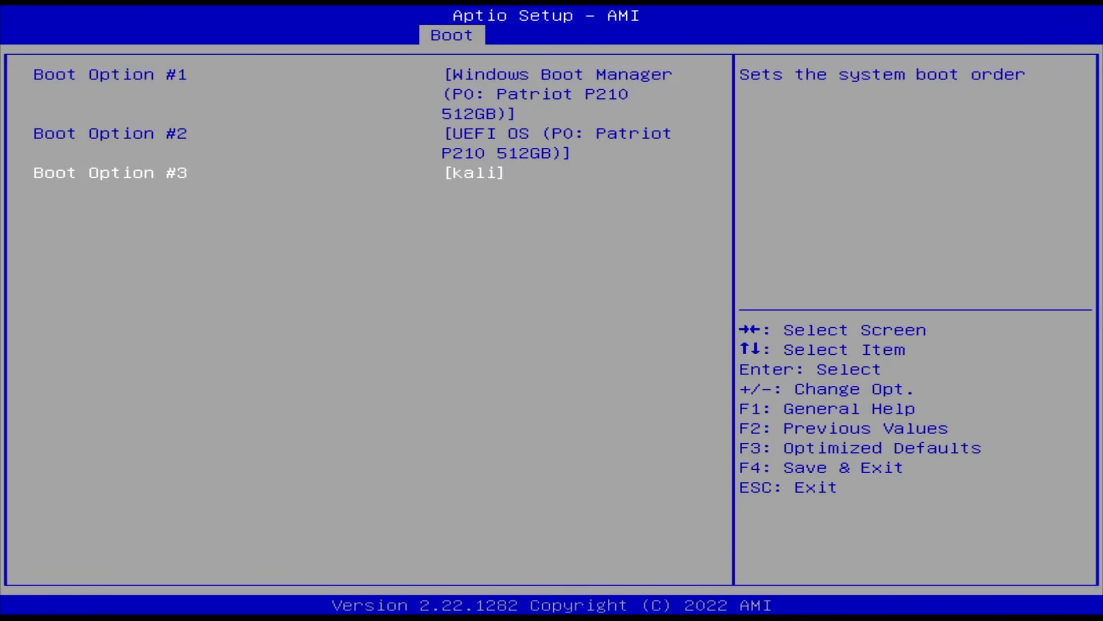
key(Up)
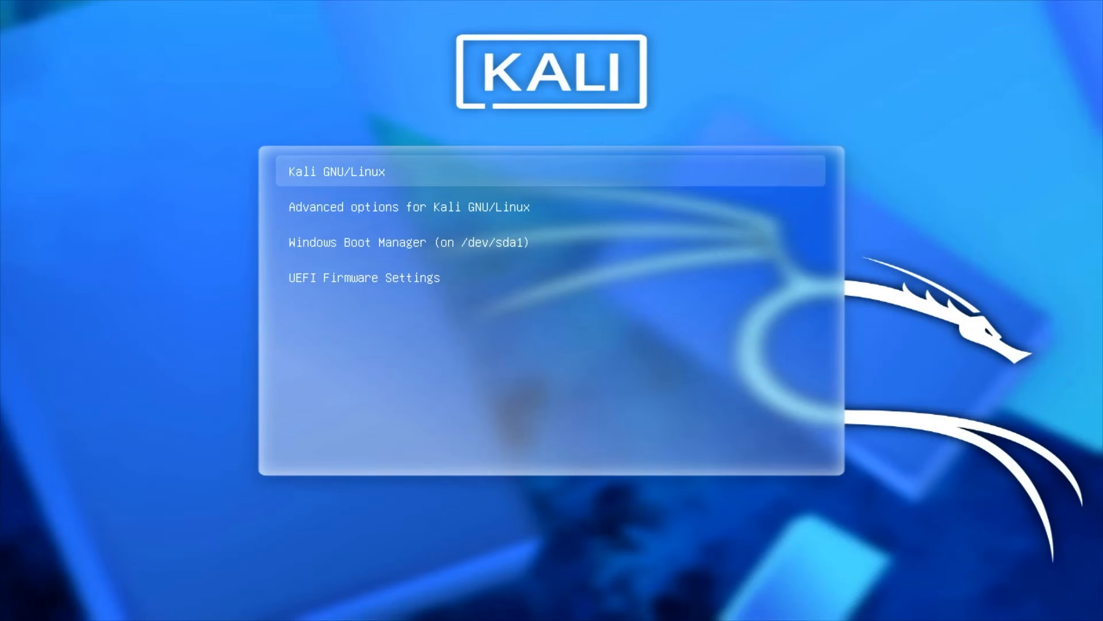
Boot into Kali GNU/Linux from the GRUB menu.
key(Down)
key(Down)
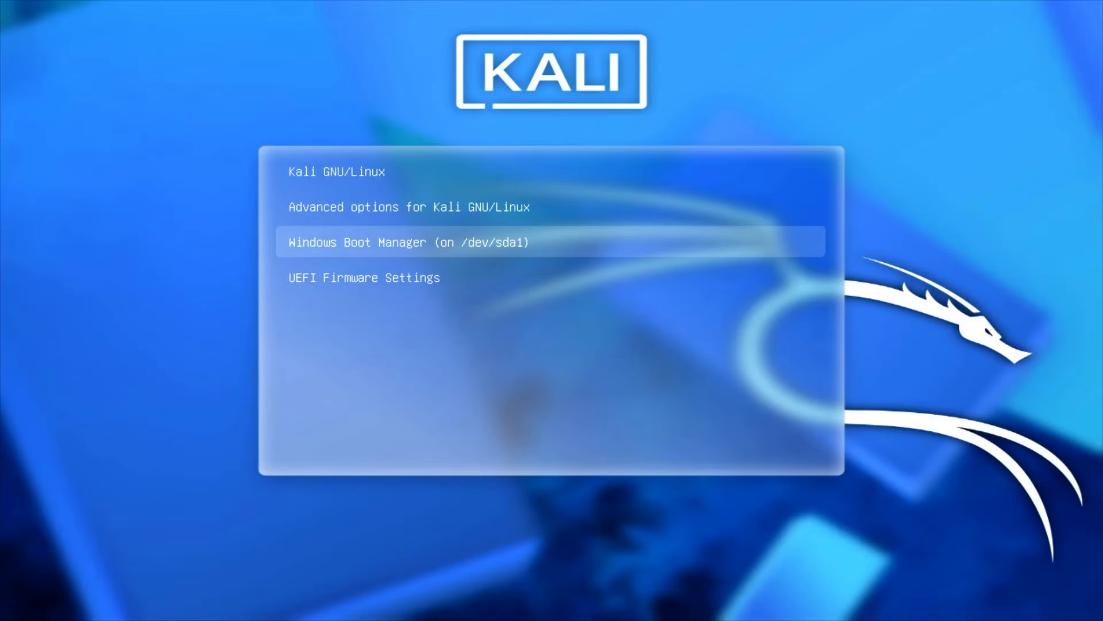
key(Up)
key(Up)
key(Return)
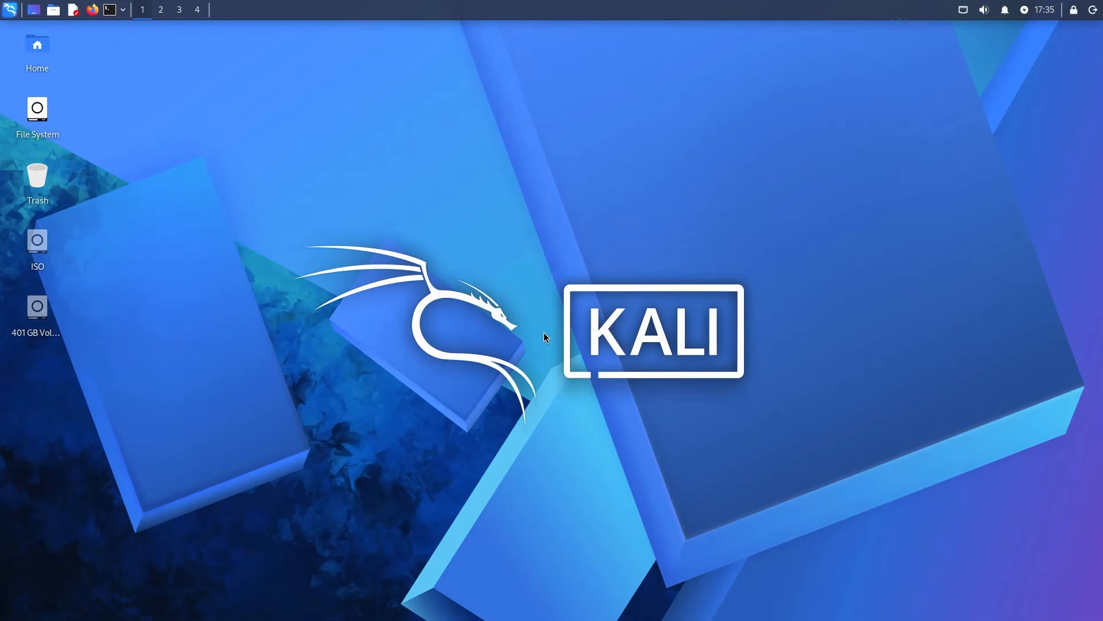
Search for gparted, launch GParted and authenticate with the account password.
click(3, 5)
text(gpart)
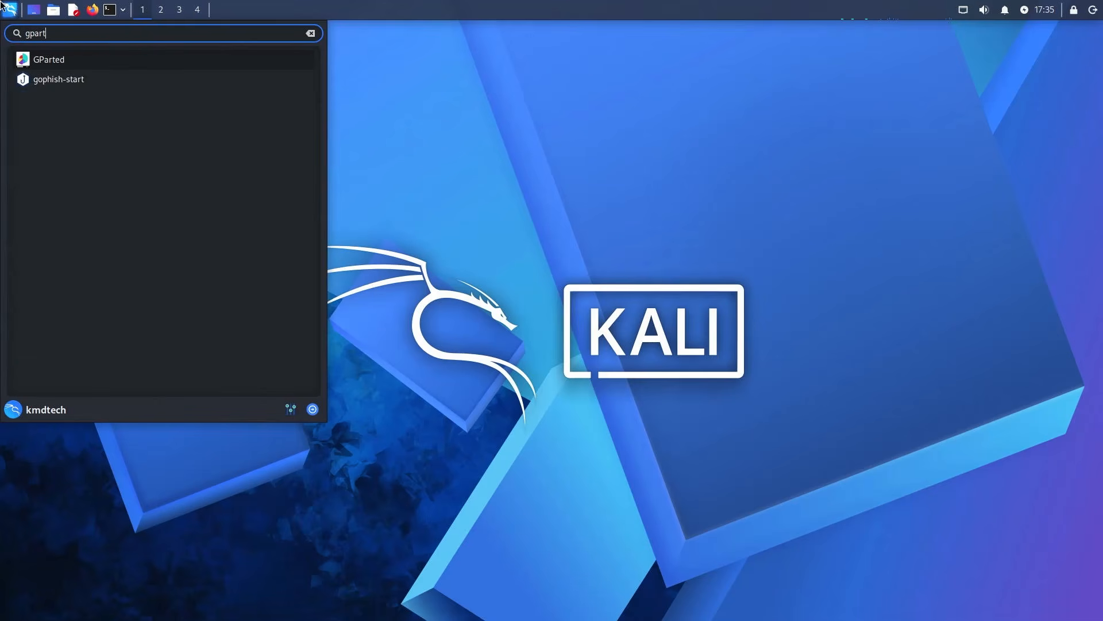
text(ed)
key(Return)
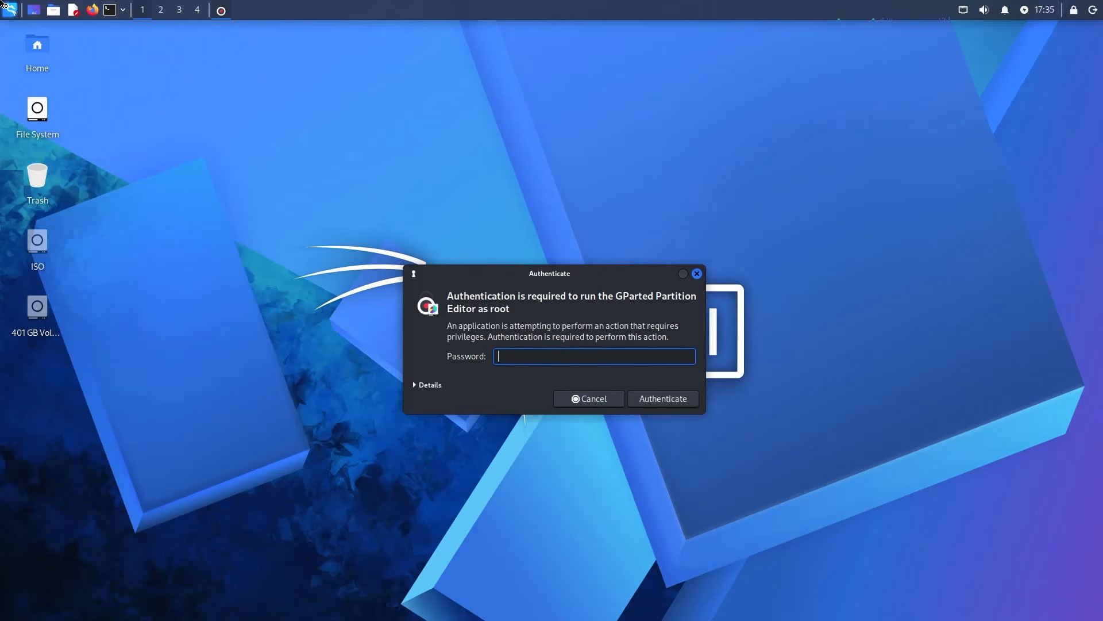
text(*********)
key(Return)
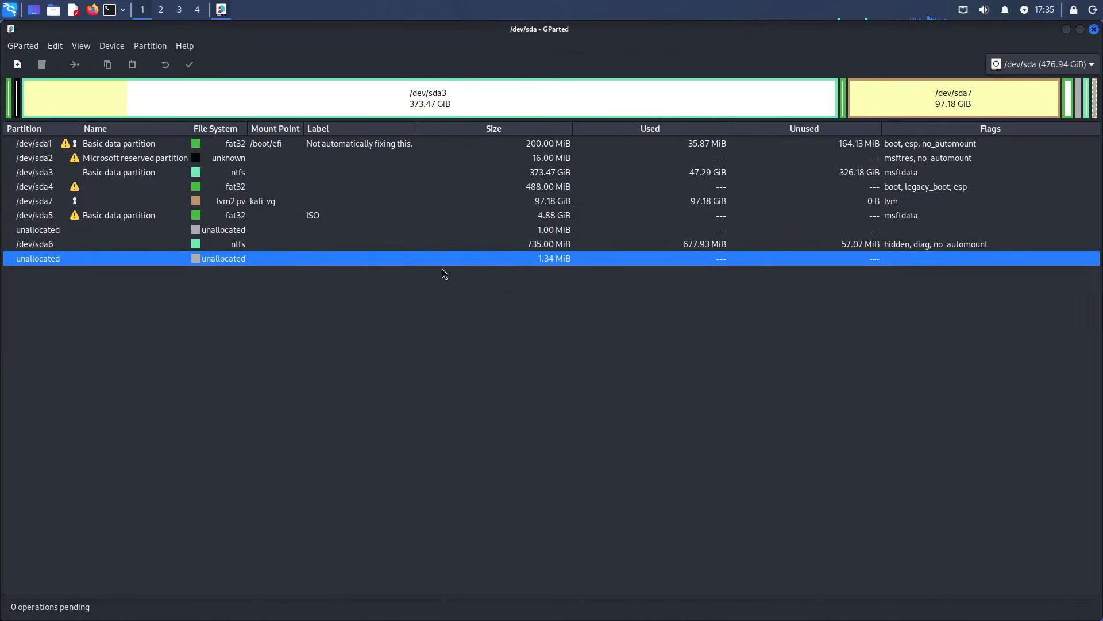
Queue the deletion of the fat32 partition /dev/sda5 labelled ISO.
click(368, 216)
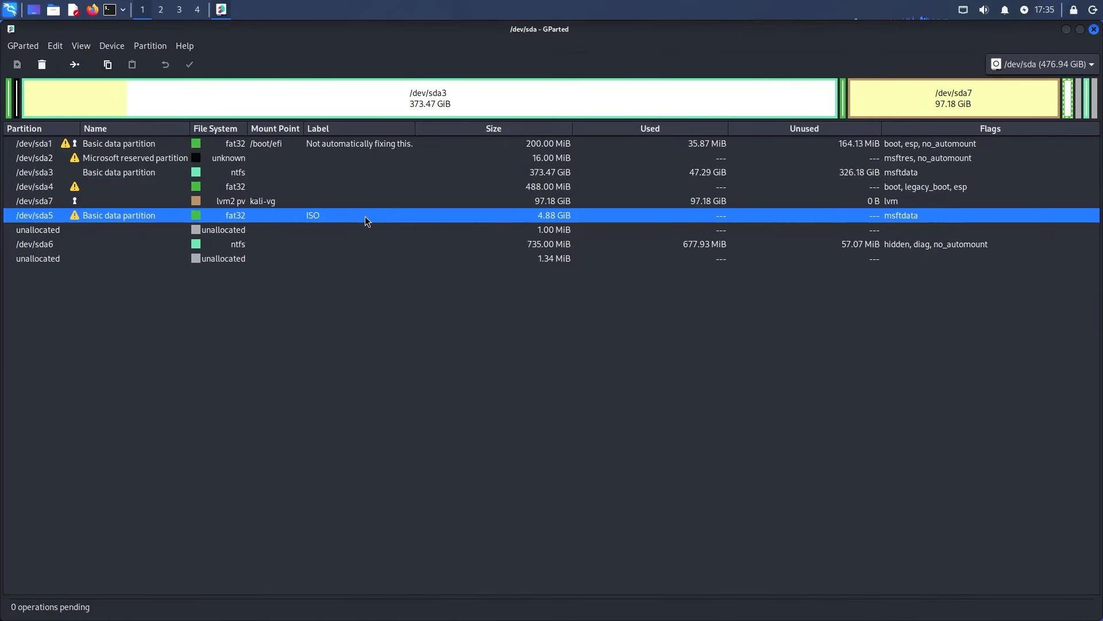
right_click(367, 221)
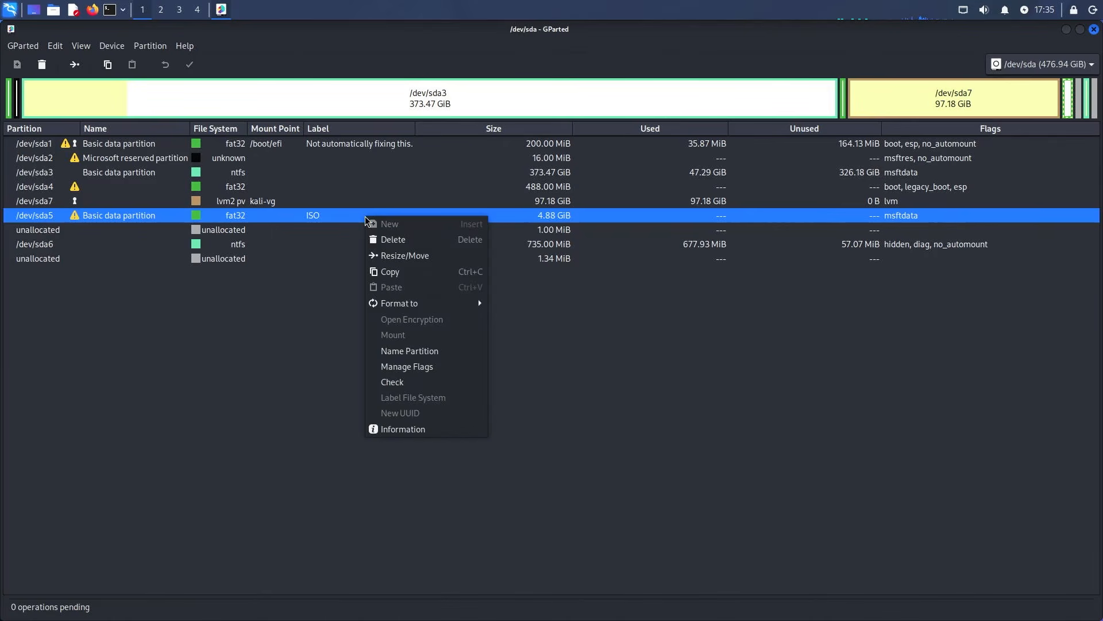
click(402, 246)
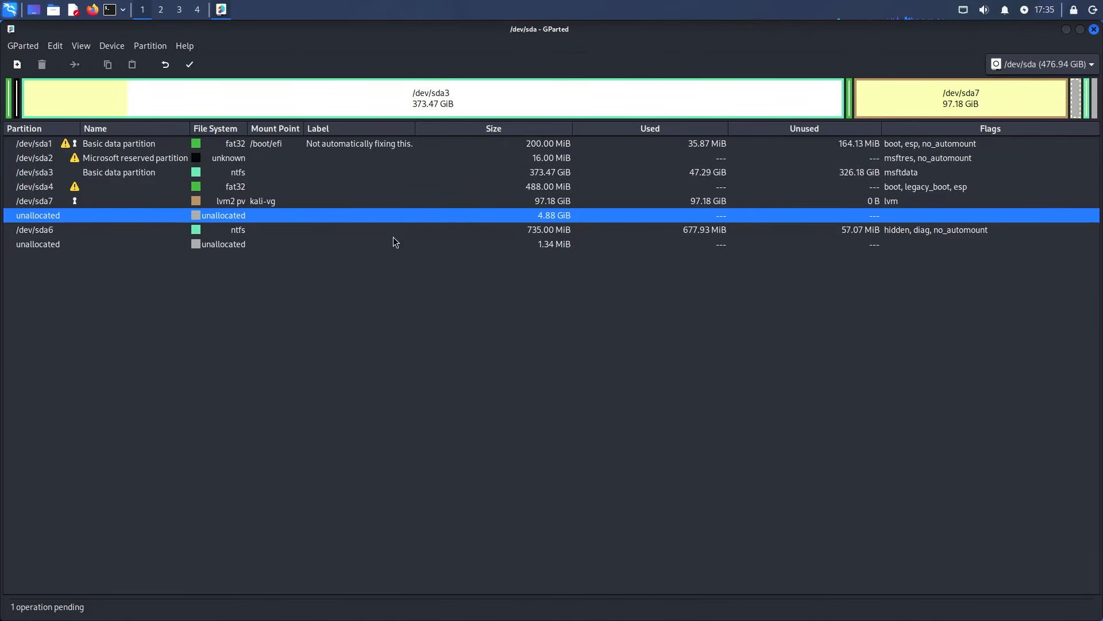
Resize the LVM partition /dev/sda7 to 104513 MiB, leaving 0 MiB of free space following it.
click(309, 201)
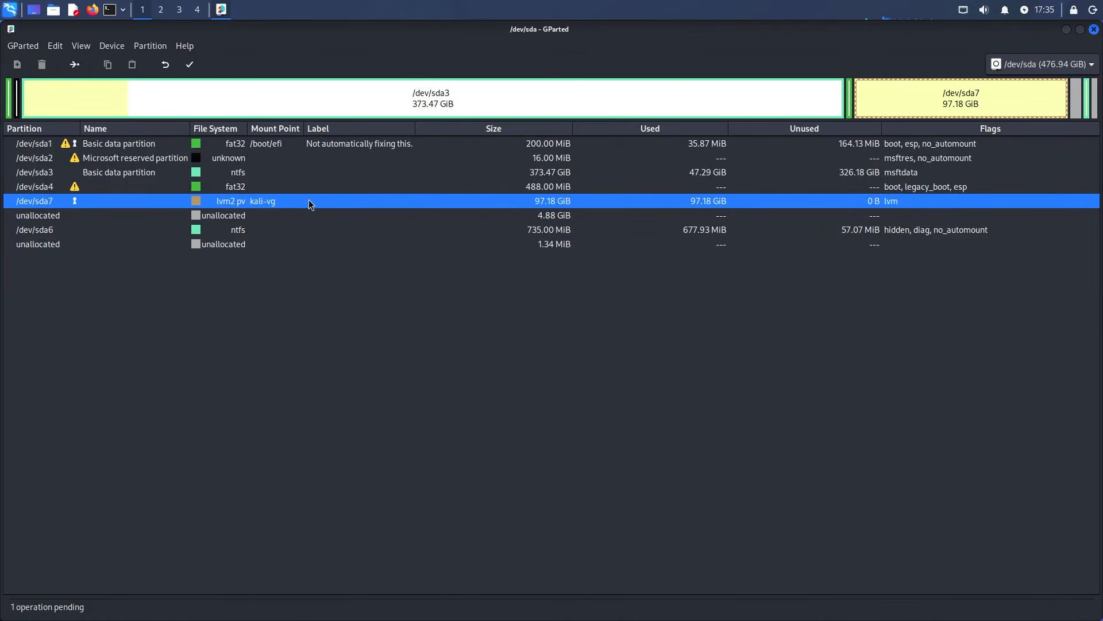
right_click(309, 199)
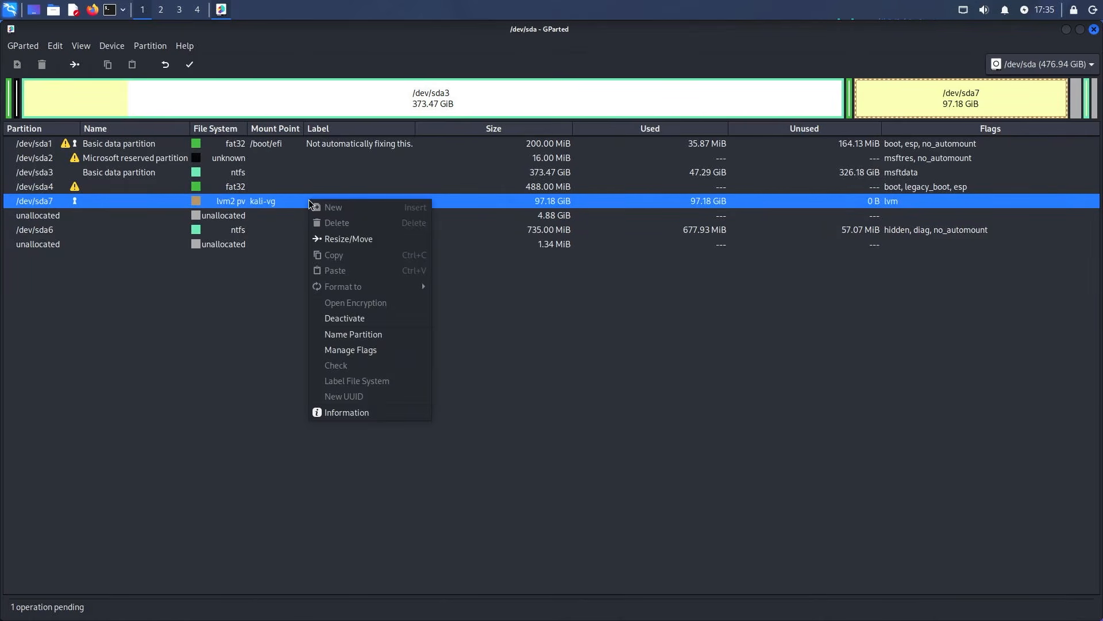
click(346, 239)
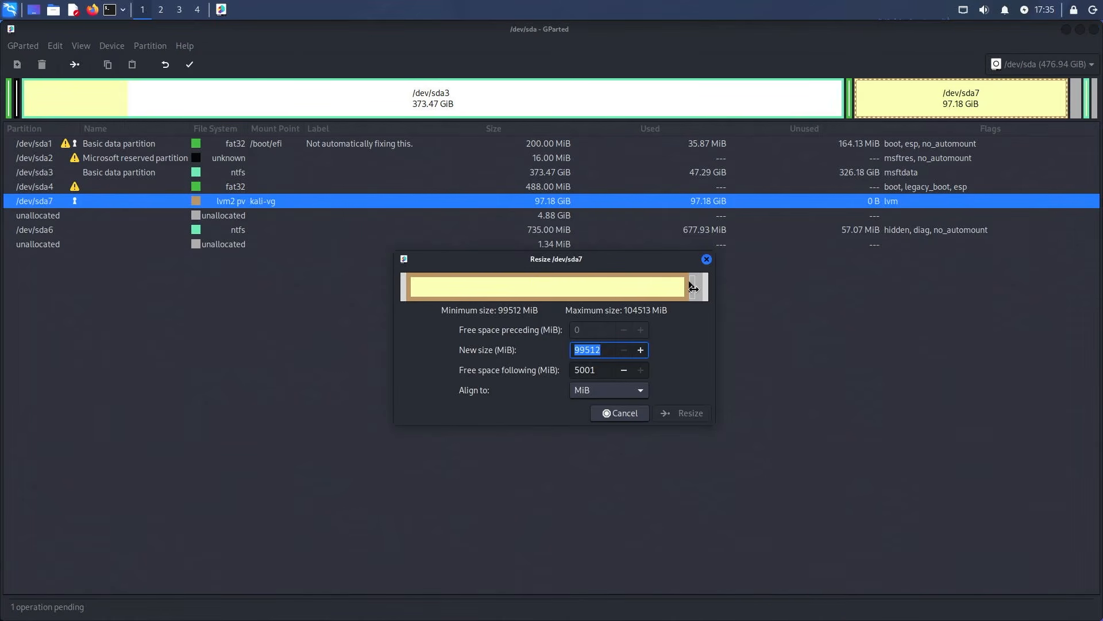
drag(693, 288, 739, 298)
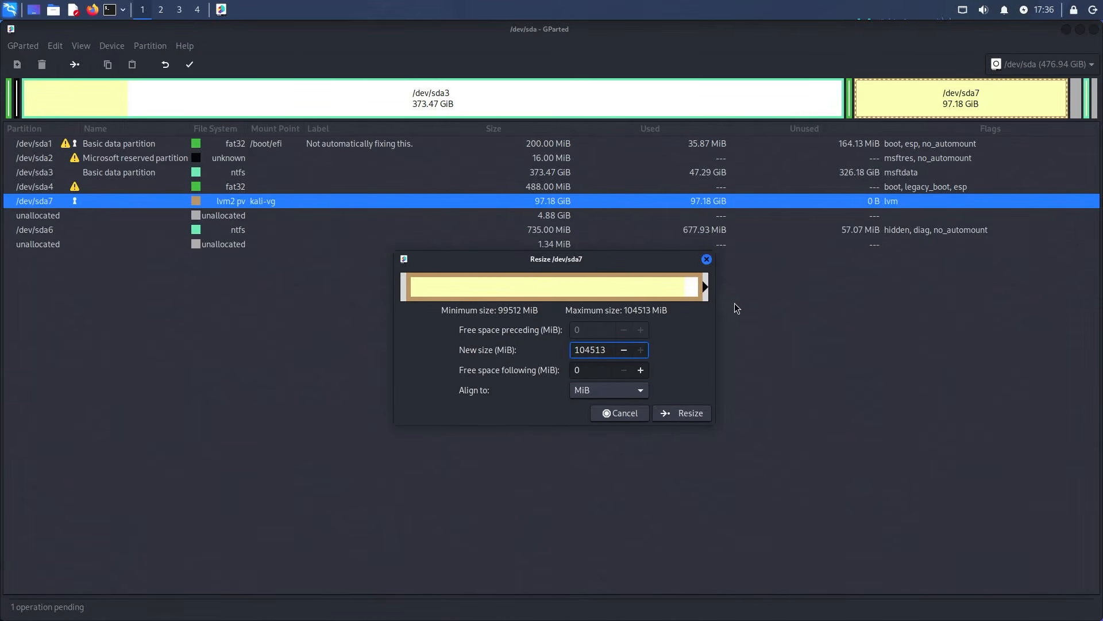
click(688, 415)
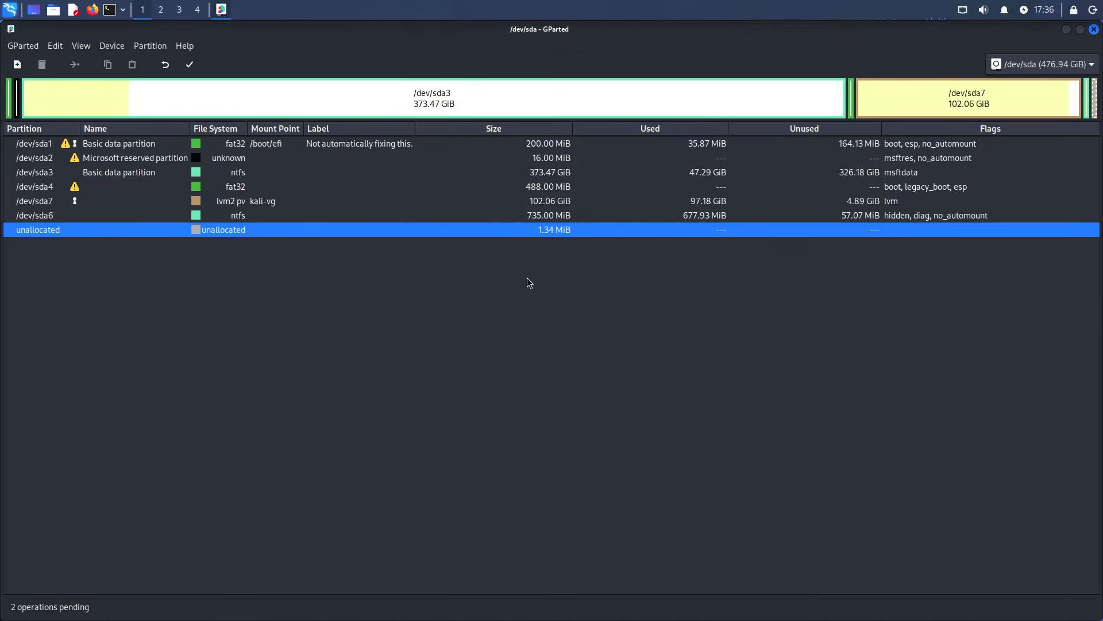
Apply the pending partition operations to the disk and close GParted.
click(190, 64)
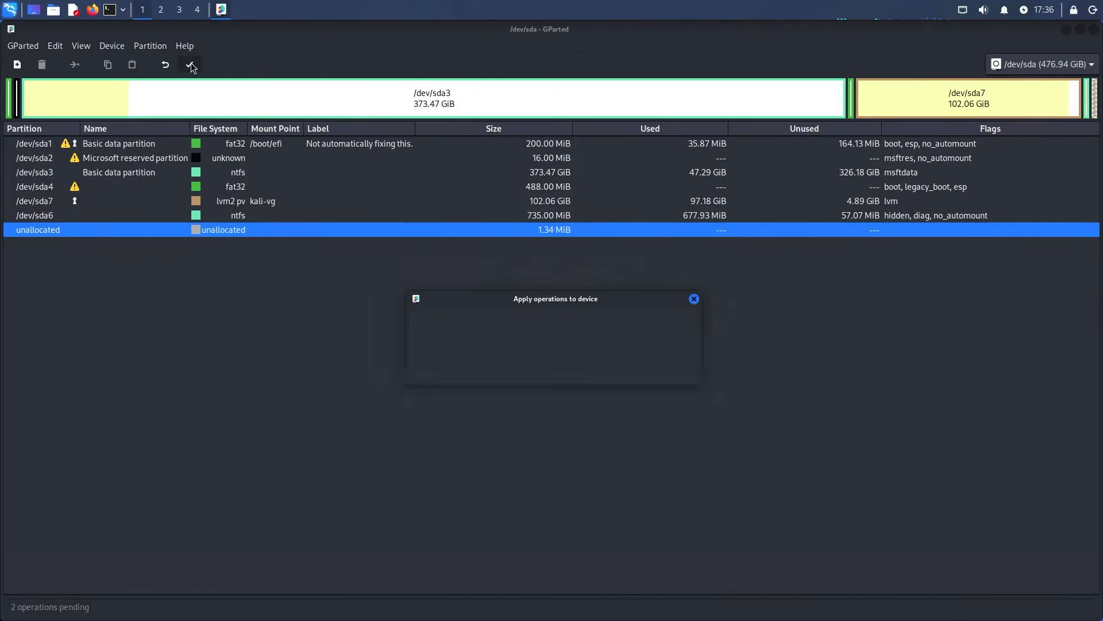
click(602, 377)
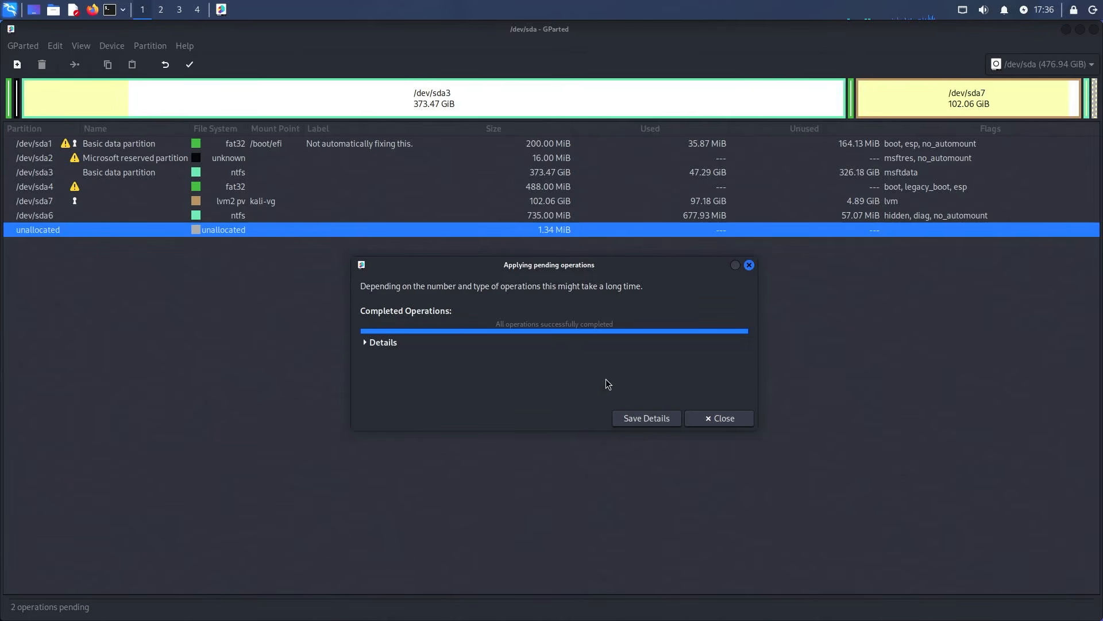
click(722, 423)
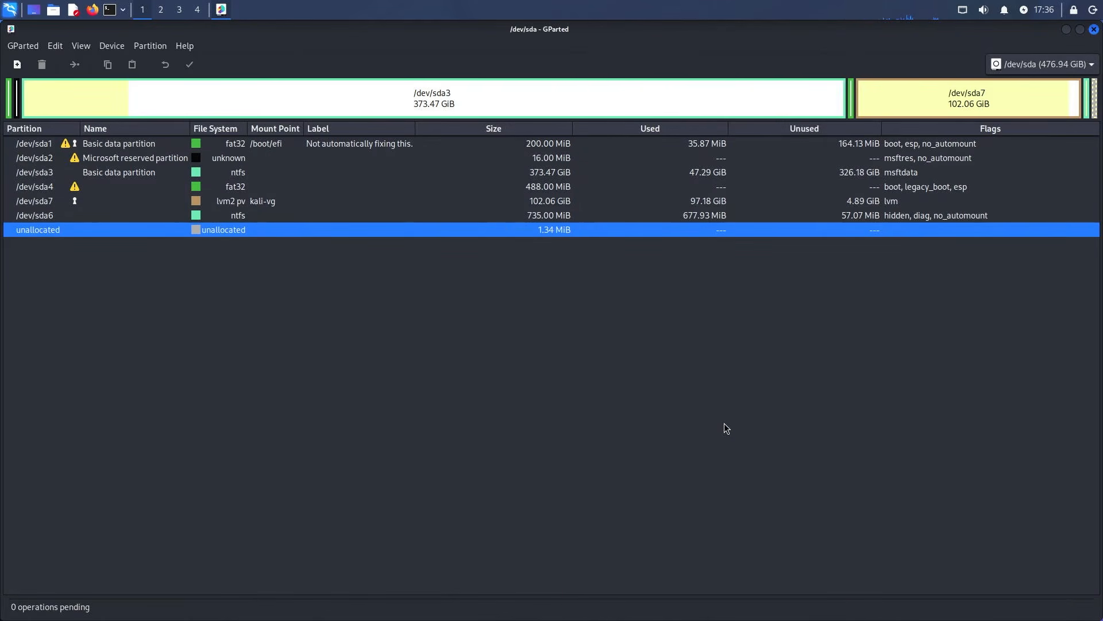
click(1093, 30)
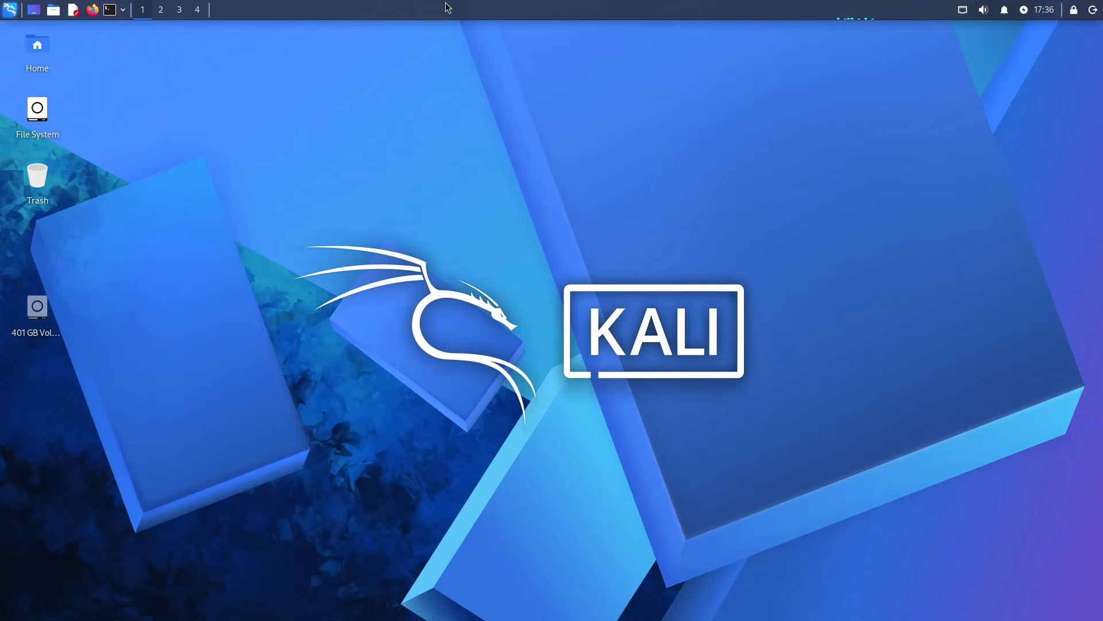
List the logical volumes in a terminal with "sudo lvdisplay", authenticating with the sudo password.
click(109, 9)
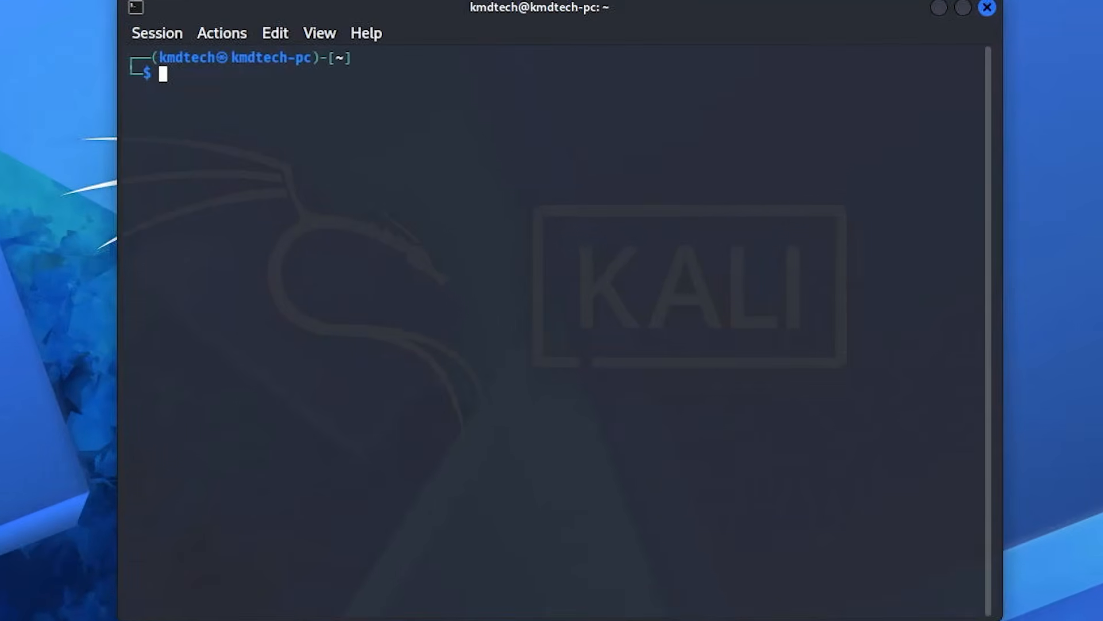
text(sudo lvdisplay)
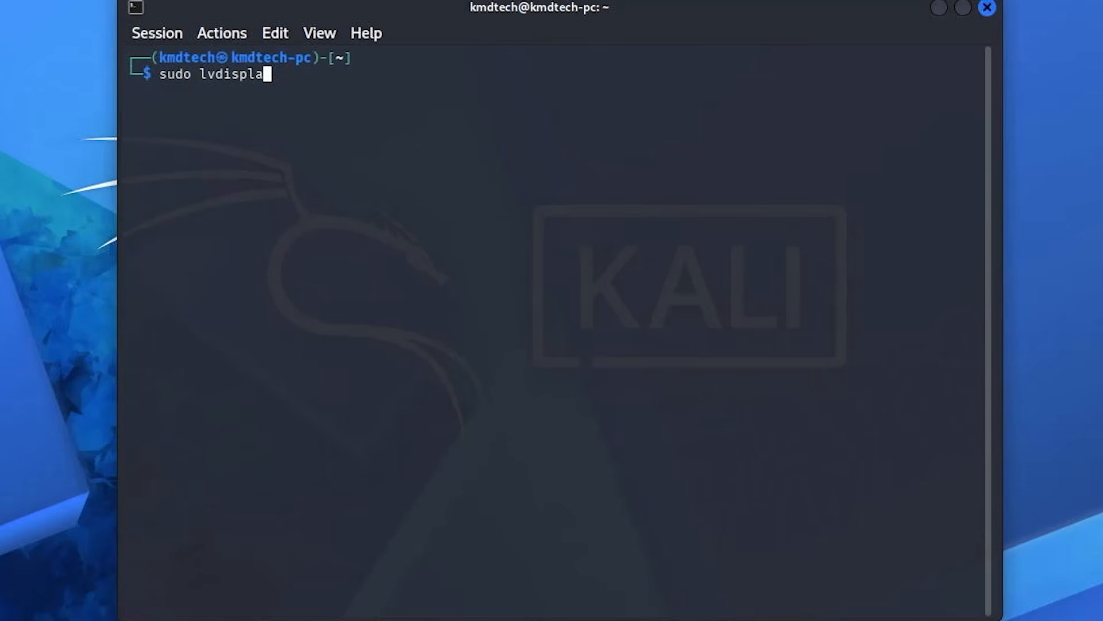
key(Return)
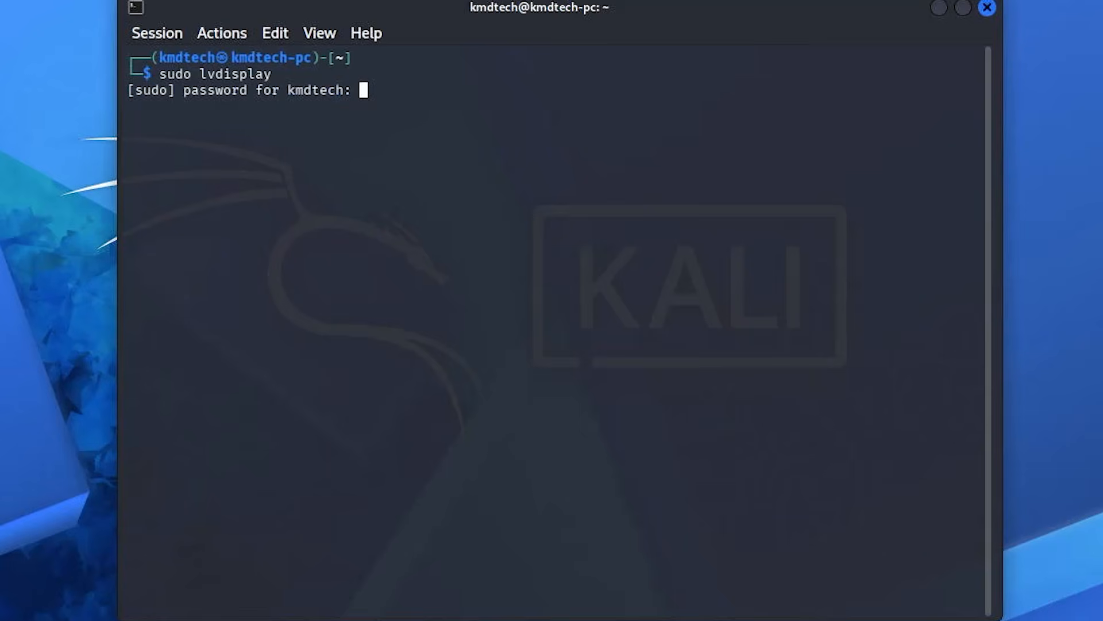
key(Return)
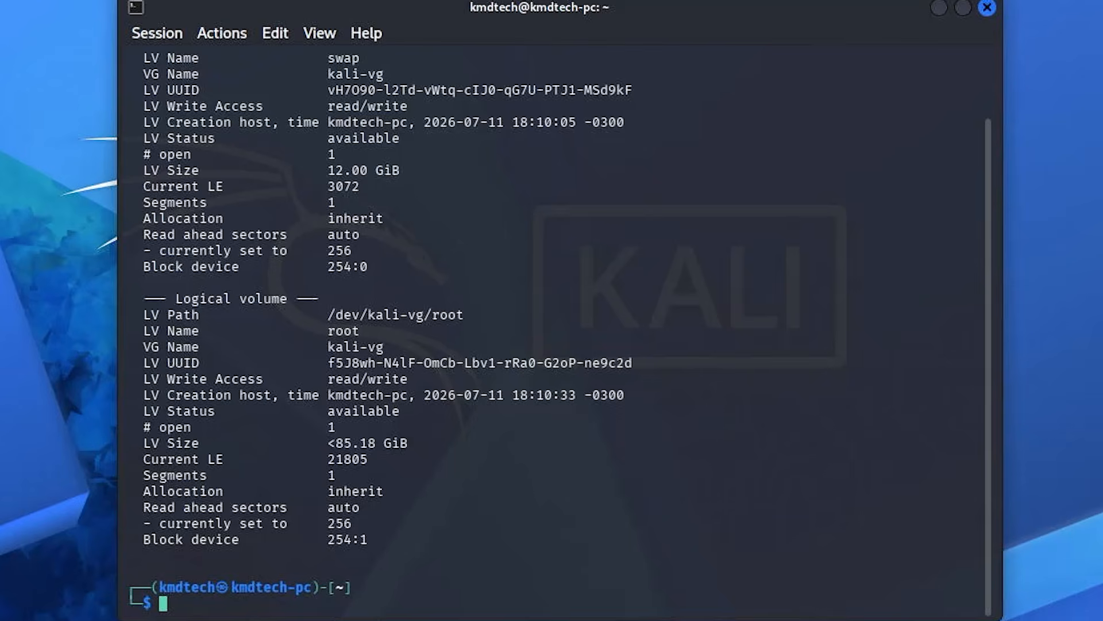
Extend the root logical volume and its file system with "sudo lvextend -r -l +100%FREE /dev/kali-vg/root".
text(sudo lvex)
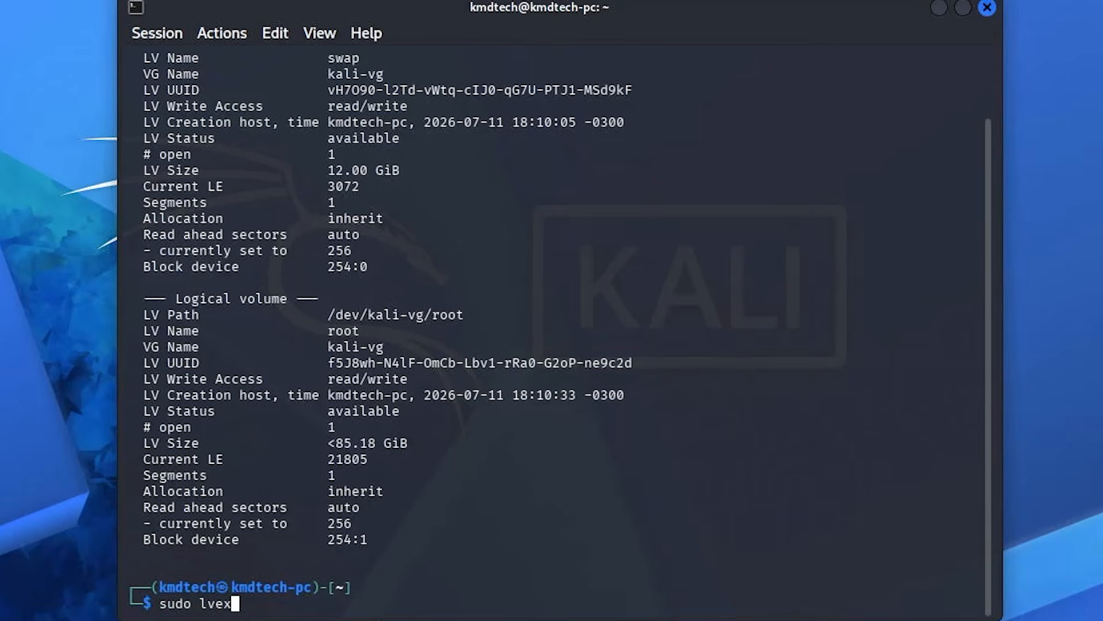
text(tend -r )
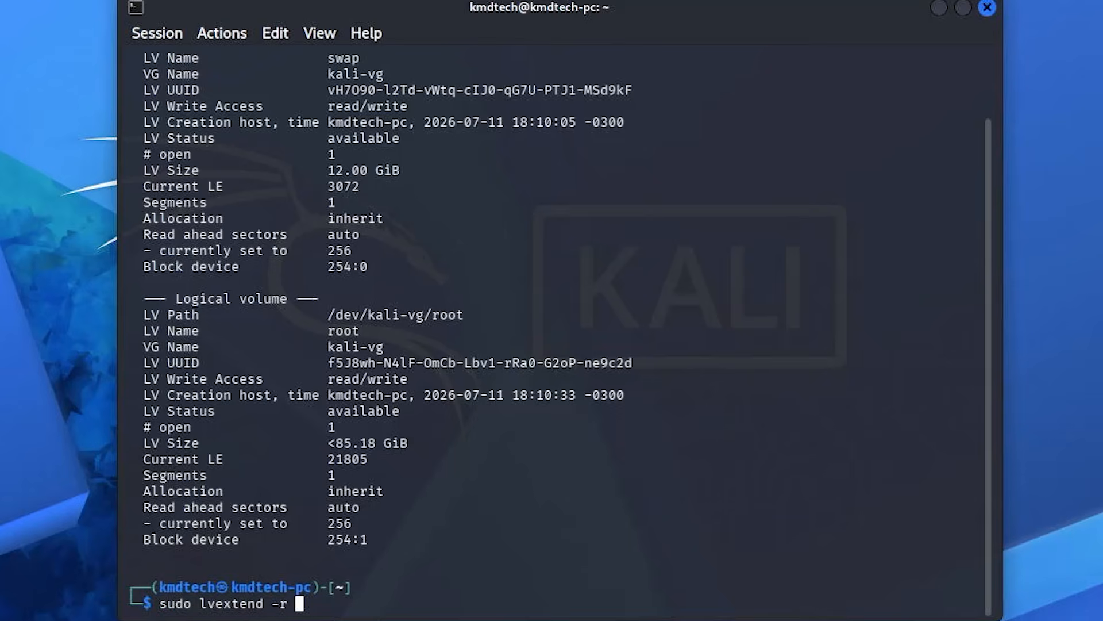
text(-l +100%)
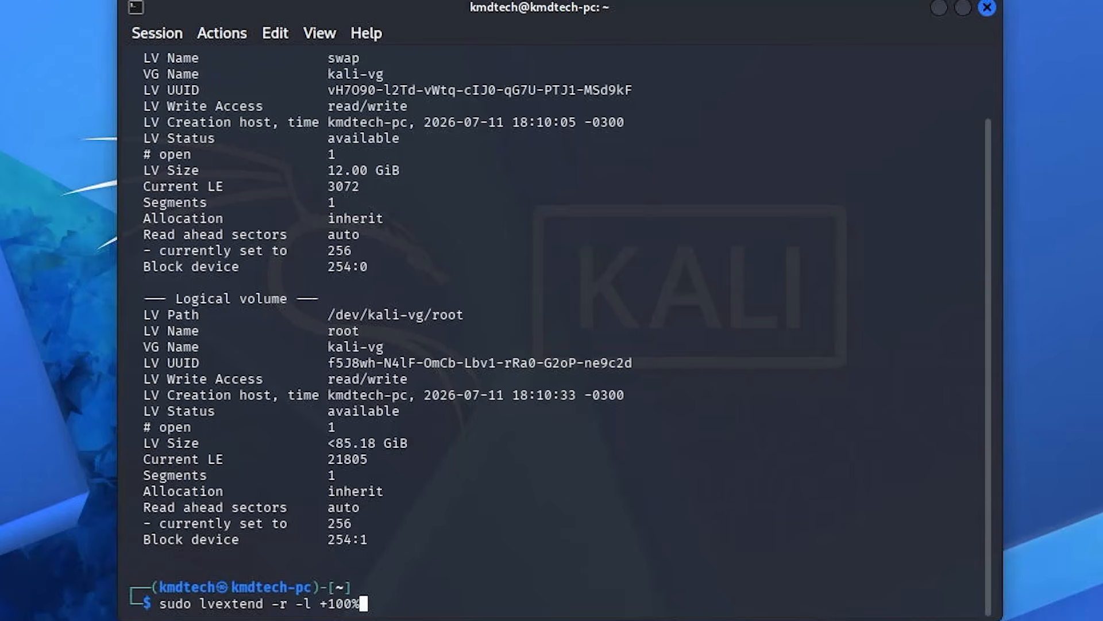
text(FREE /de)
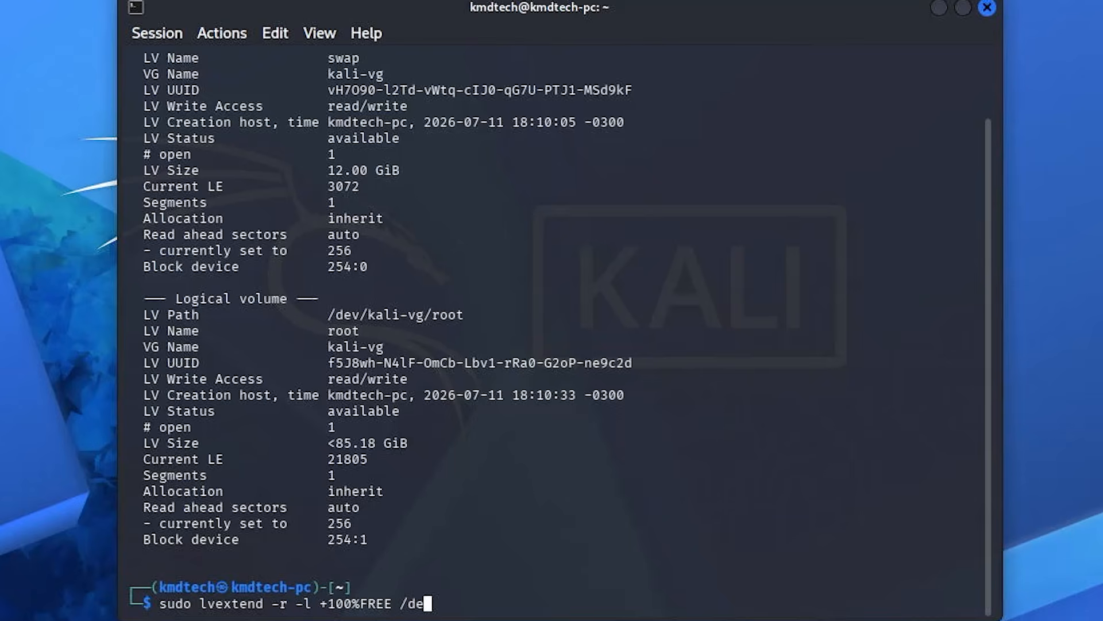
text(v/kali-vg)
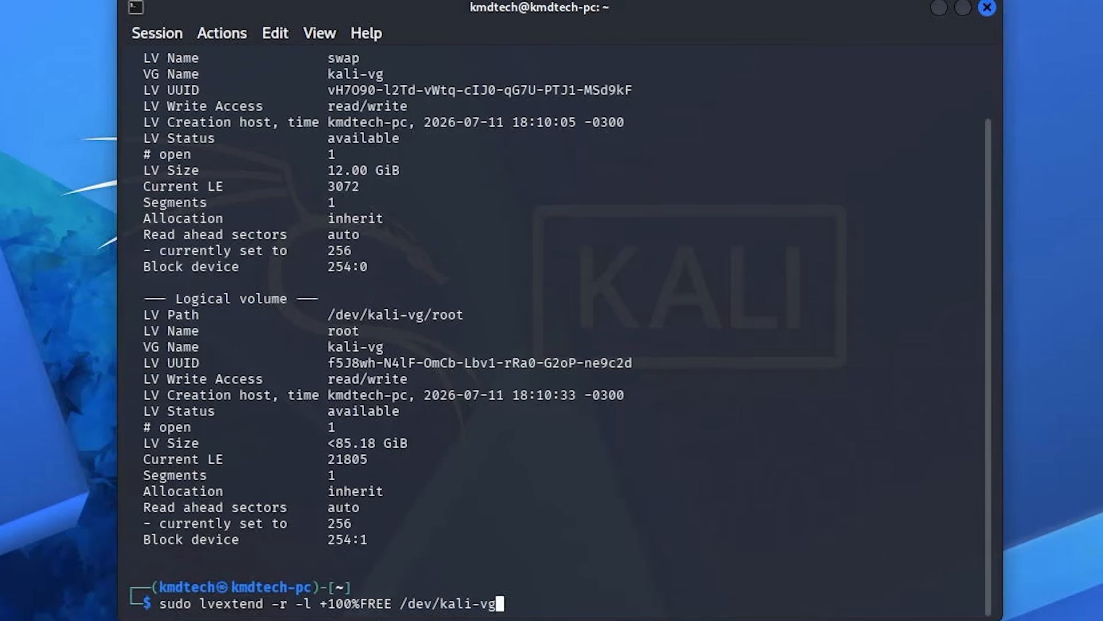
text(/root)
key(Return)
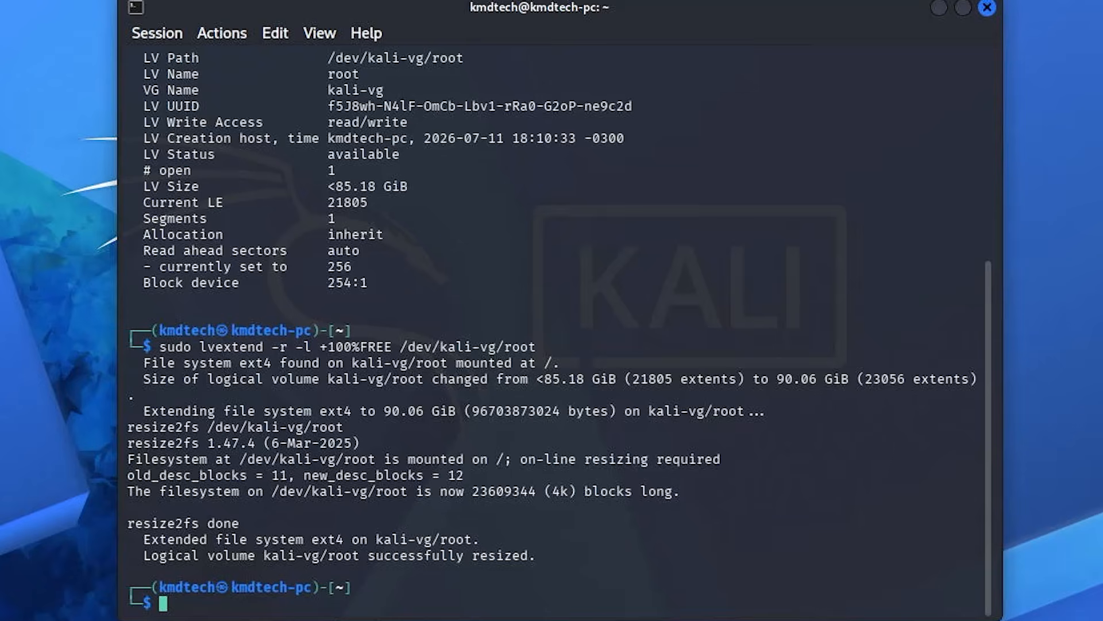
Run "sudo lvdisplay" again to check the root volume's size, and close the terminal.
text(sudo lvdisplay)
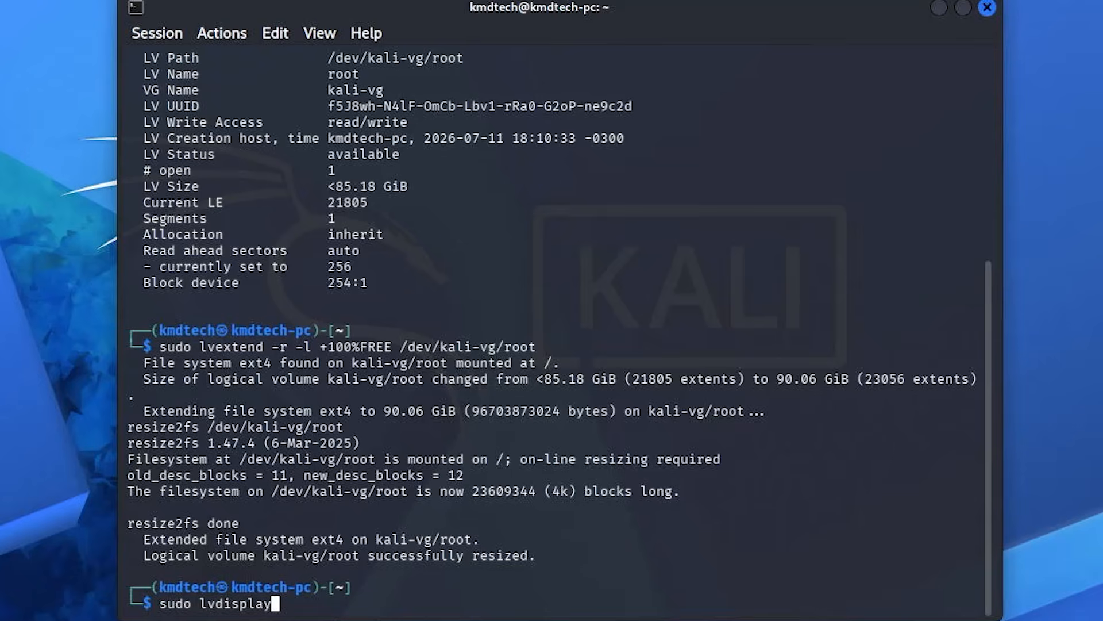
key(Return)
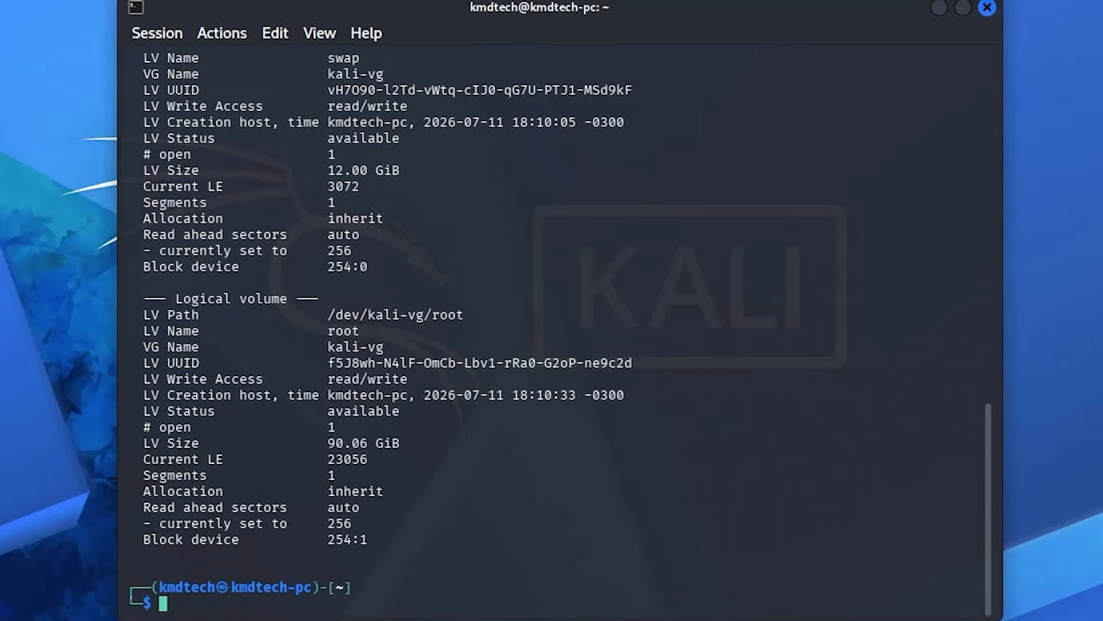
click(987, 8)
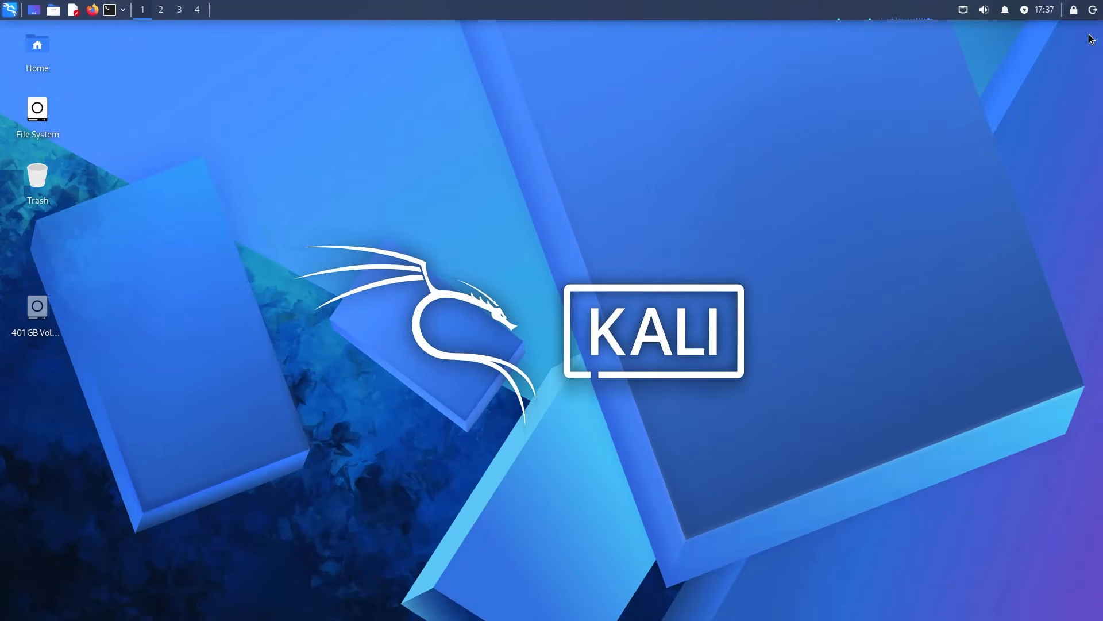
Restart the computer and boot Windows Boot Manager (on /dev/sda1) from the GRUB menu.
click(1092, 9)
click(551, 284)
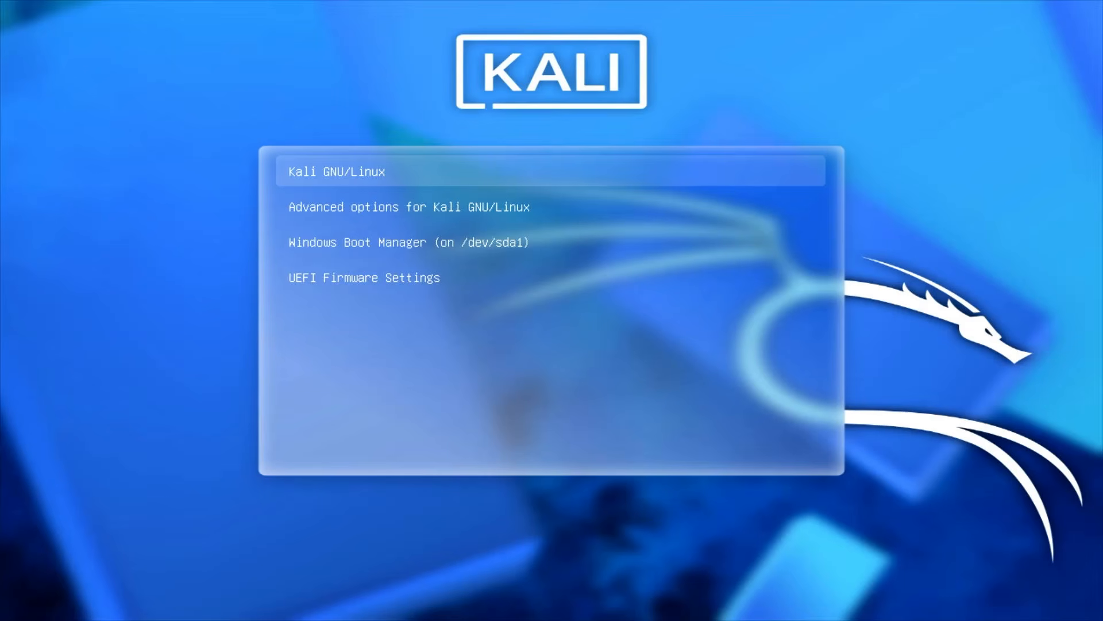
key(Down)
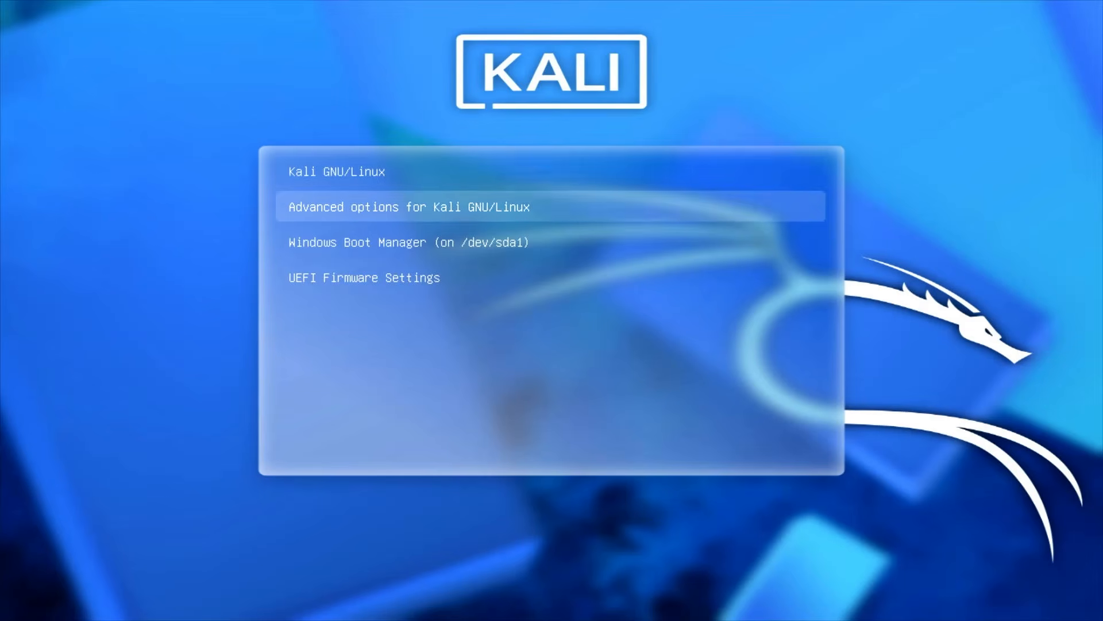
key(Down)
key(Return)
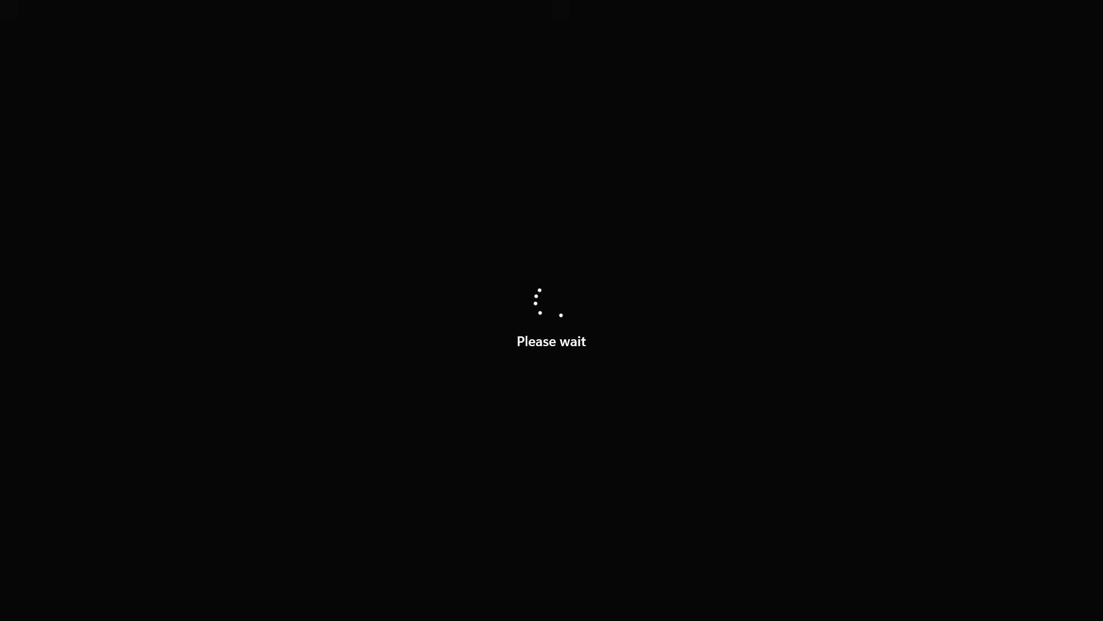